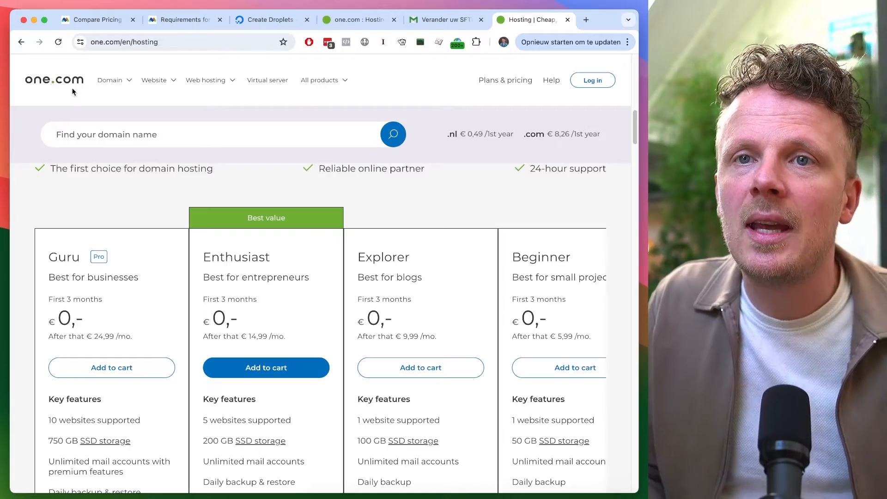
pyautogui.scroll(1, 494, 310)
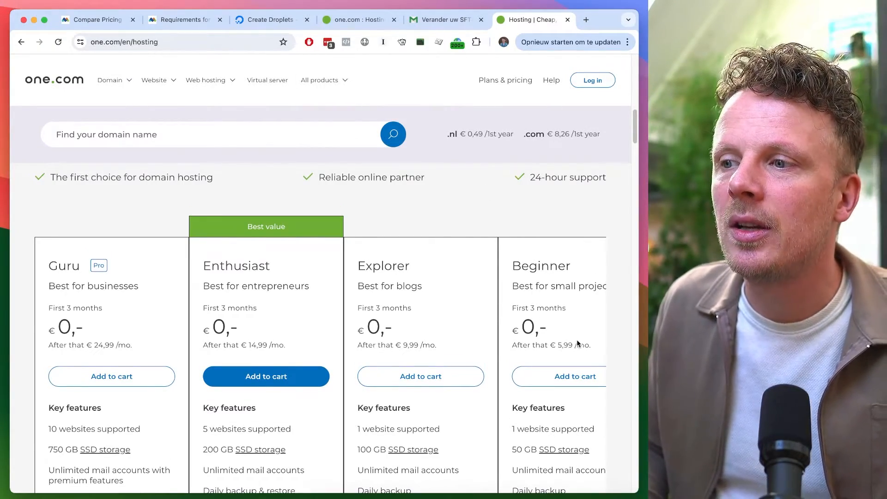
pyautogui.scroll(-2, 580, 337)
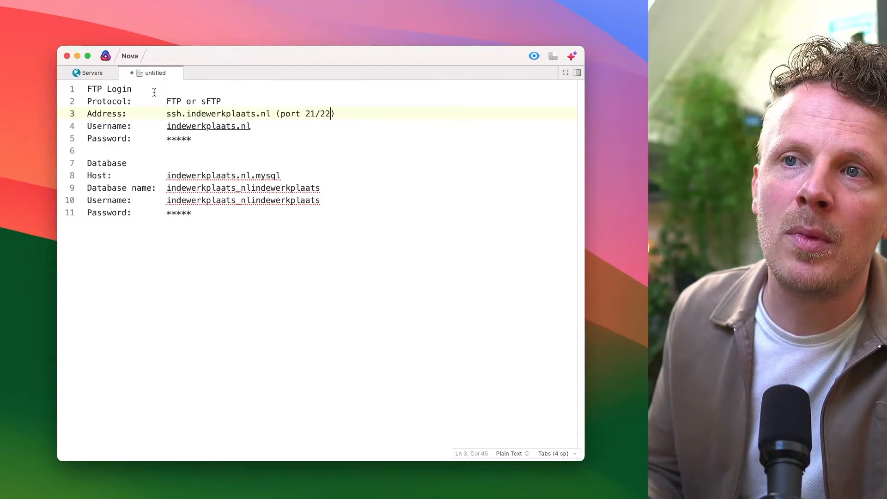
# Review the FTP login details in the notes, highlighting the password, heading and the FTP or sFTP protocol options
pyautogui.moveTo(198, 139); pyautogui.dragTo(166, 138)
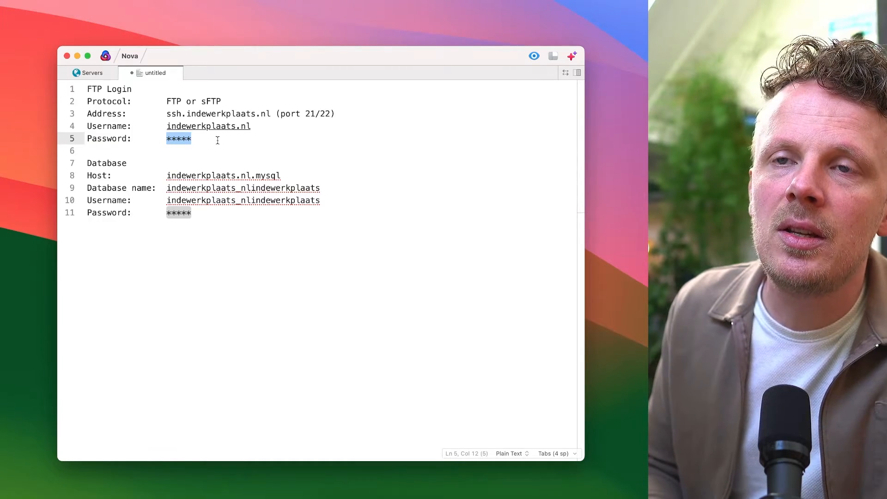
pyautogui.tripleClick(145, 89)
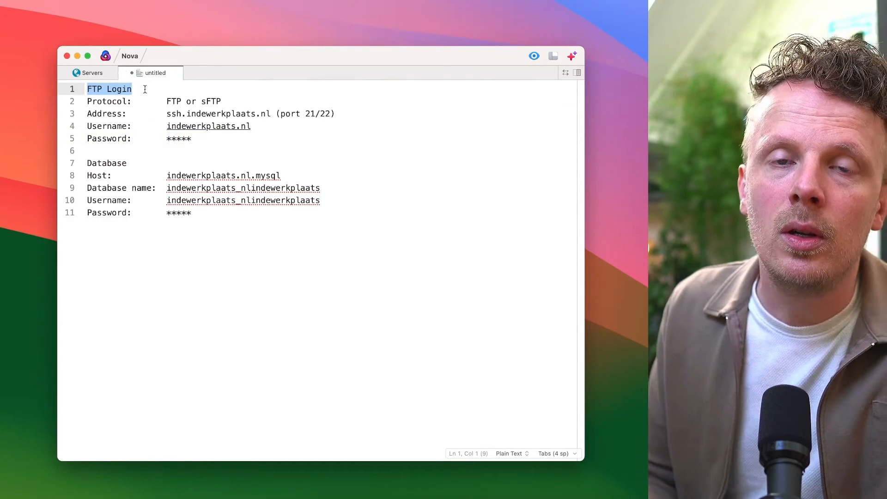
pyautogui.click(144, 88)
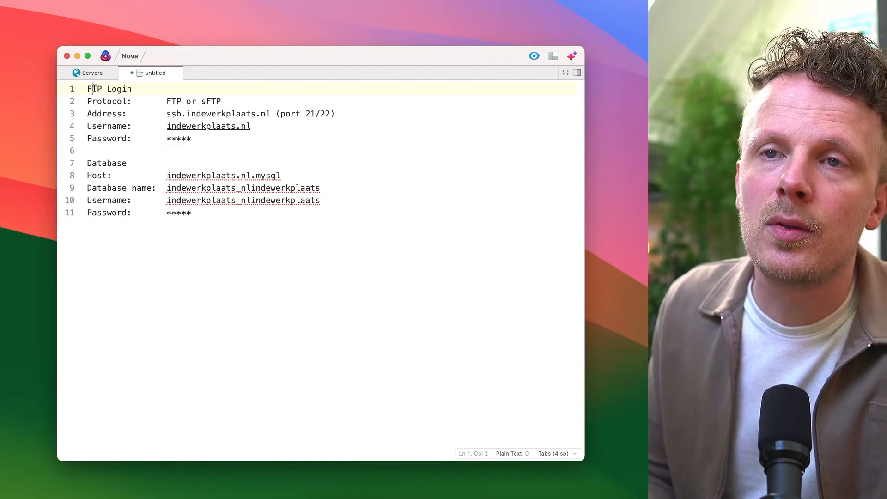
pyautogui.tripleClick(98, 89)
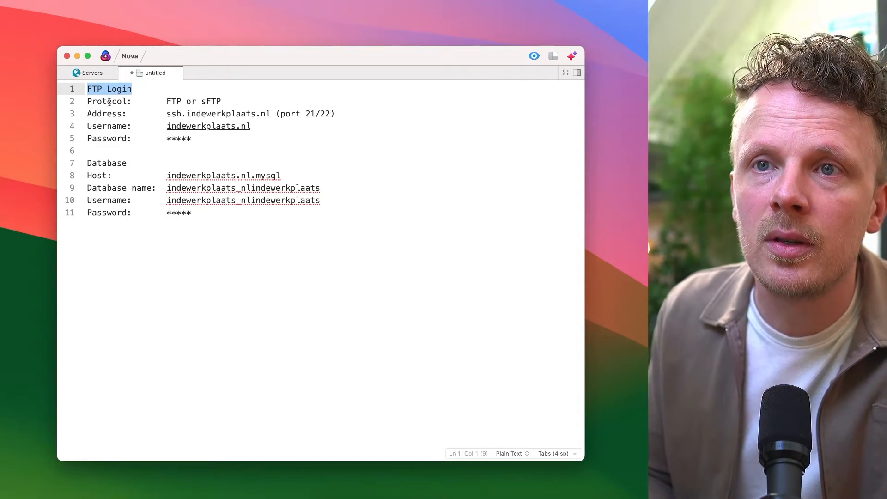
pyautogui.tripleClick(110, 100)
pyautogui.click(133, 102)
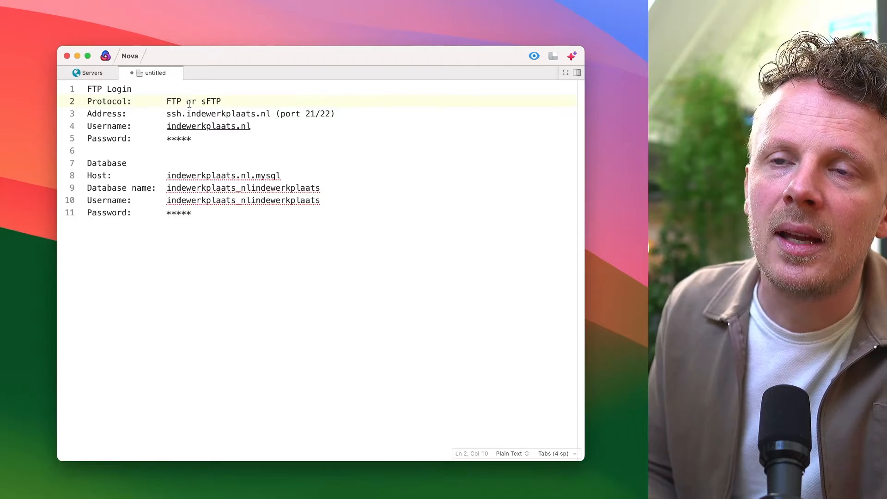
pyautogui.doubleClick(175, 101)
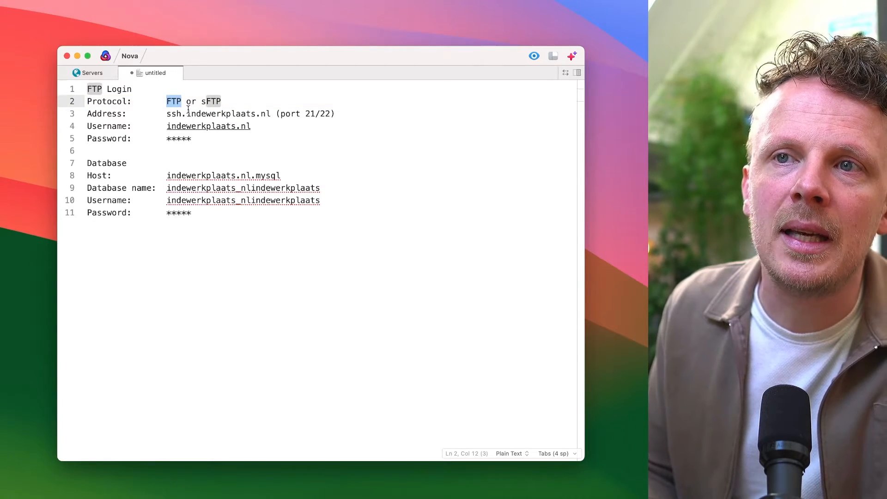
pyautogui.doubleClick(203, 101)
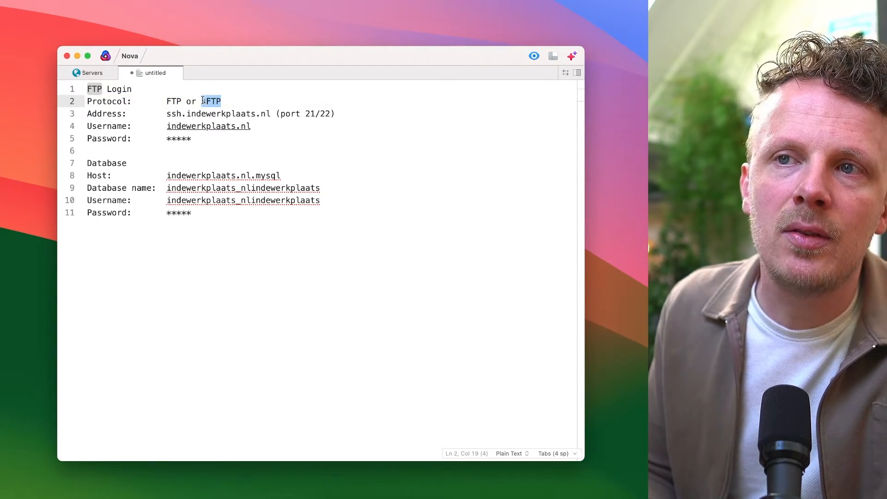
# Try replacing ssh with ftp at the start of the FTP address, and undo the change
pyautogui.moveTo(126, 114); pyautogui.dragTo(87, 114)
pyautogui.moveTo(172, 113); pyautogui.dragTo(264, 116)
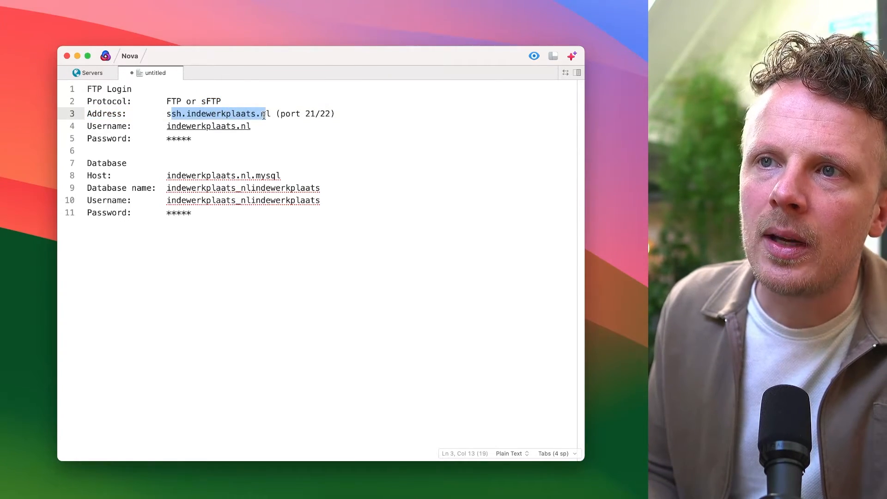
pyautogui.doubleClick(175, 114)
pyautogui.write('ftp')
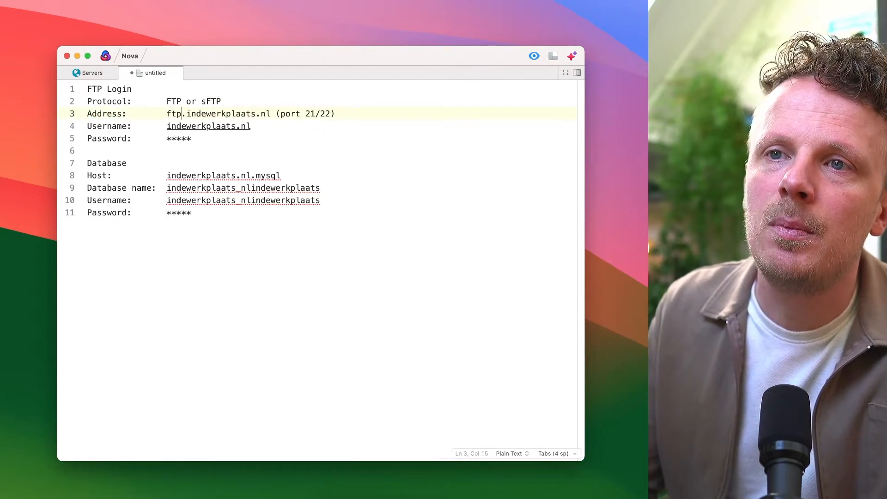
pyautogui.doubleClick(206, 114)
pyautogui.press('super+z')
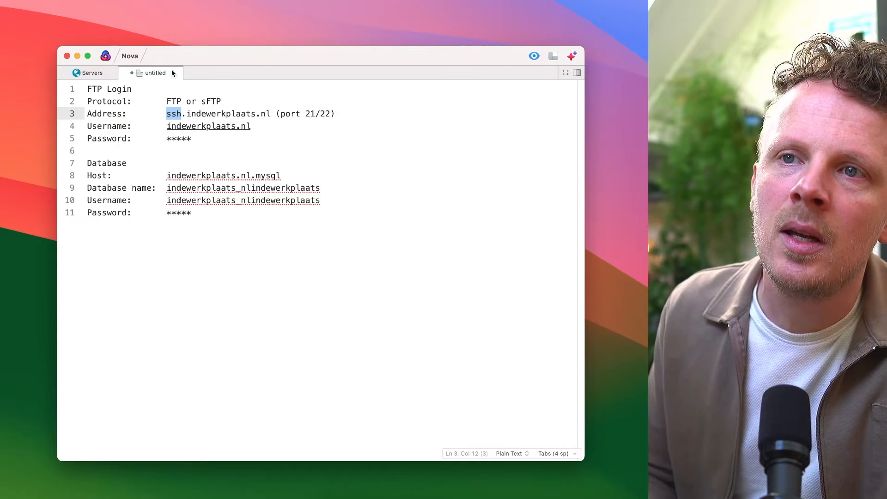
pyautogui.click(195, 113)
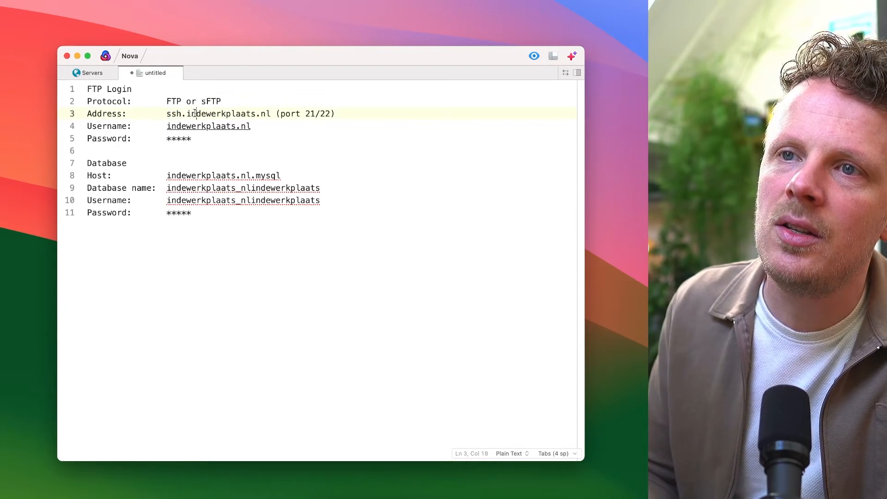
# Review the FTP address's port options 21 and 22 alongside the matching protocols
pyautogui.click(268, 114)
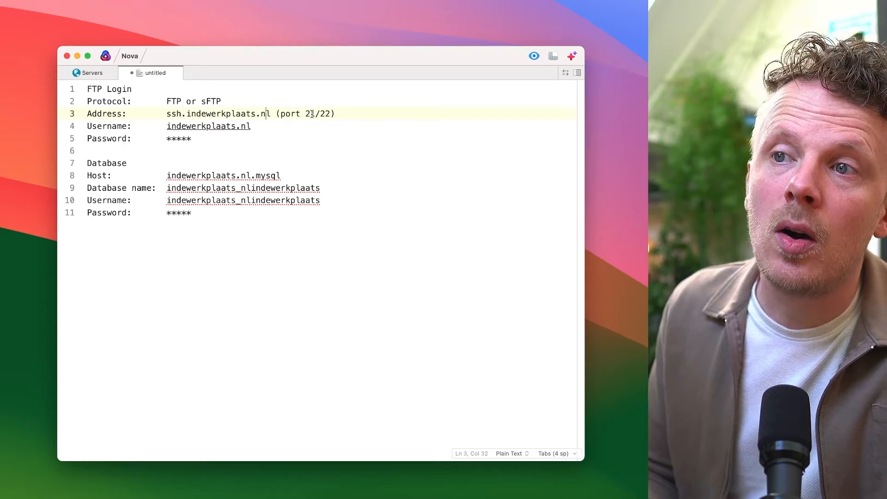
pyautogui.doubleClick(314, 114)
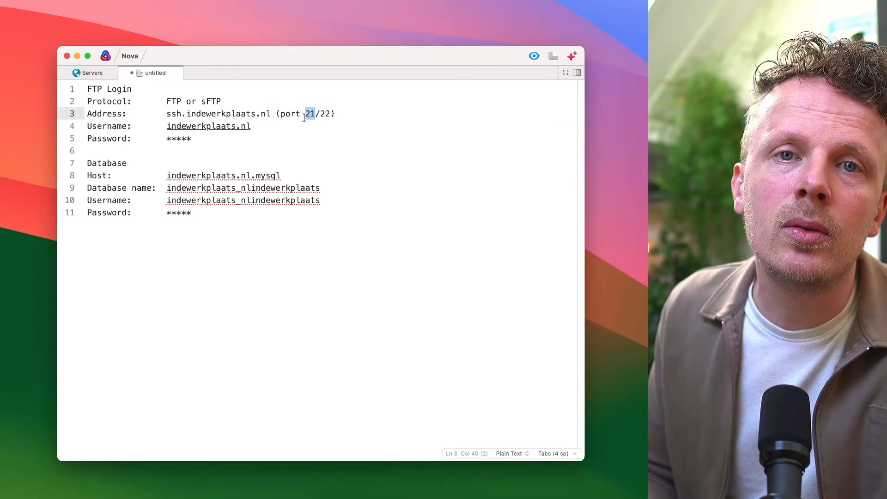
pyautogui.doubleClick(172, 101)
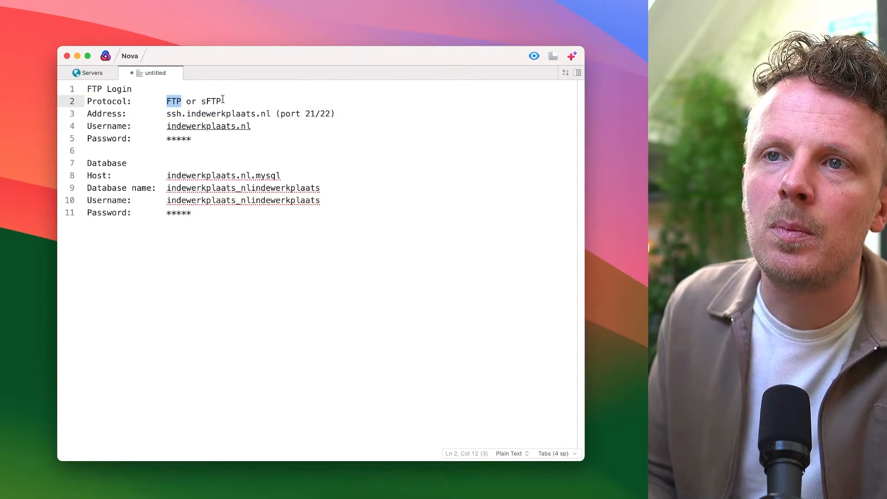
pyautogui.doubleClick(309, 114)
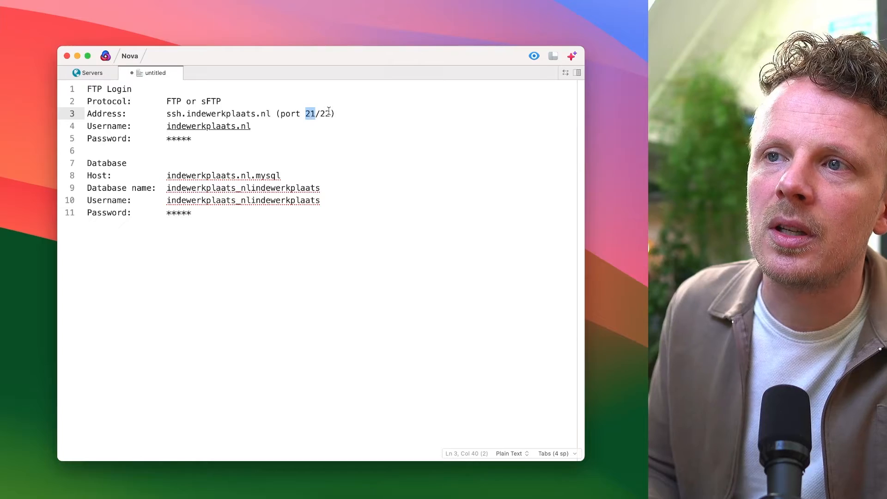
pyautogui.doubleClick(212, 101)
pyautogui.doubleClick(325, 114)
pyautogui.click(346, 114)
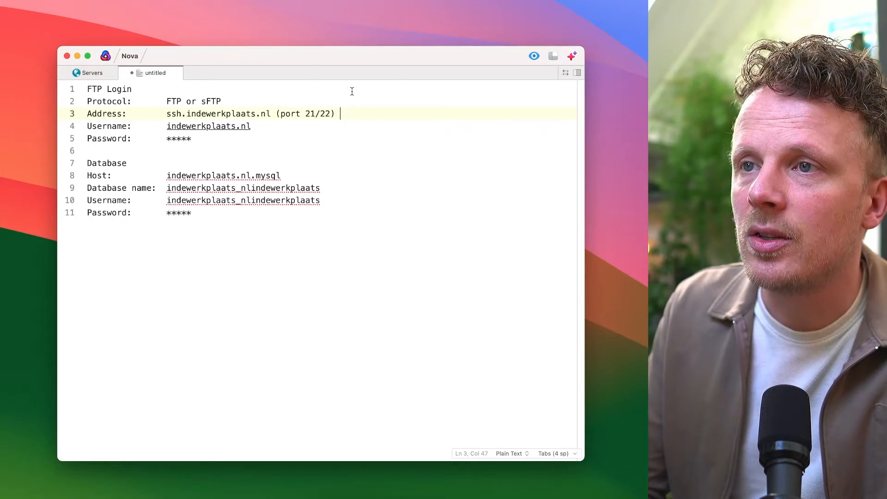
pyautogui.write('900')
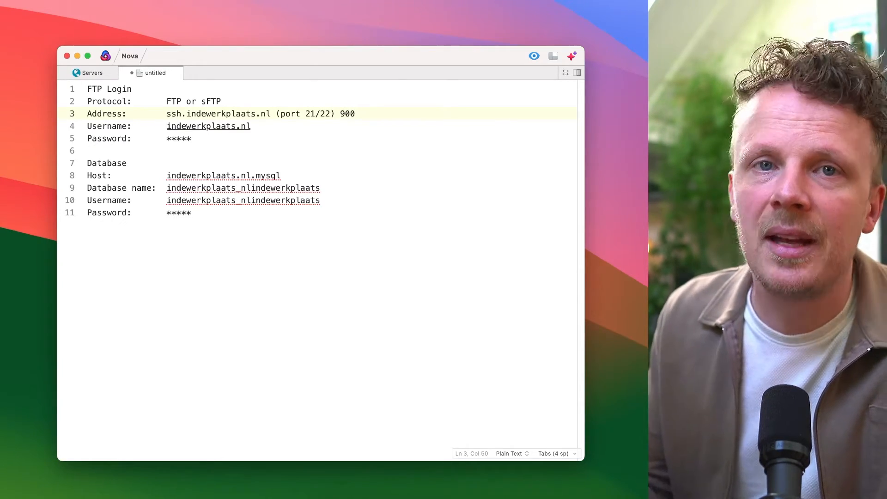
pyautogui.press('BackSpace')
pyautogui.press('BackSpace')
pyautogui.press('BackSpace')
pyautogui.press('BackSpace')
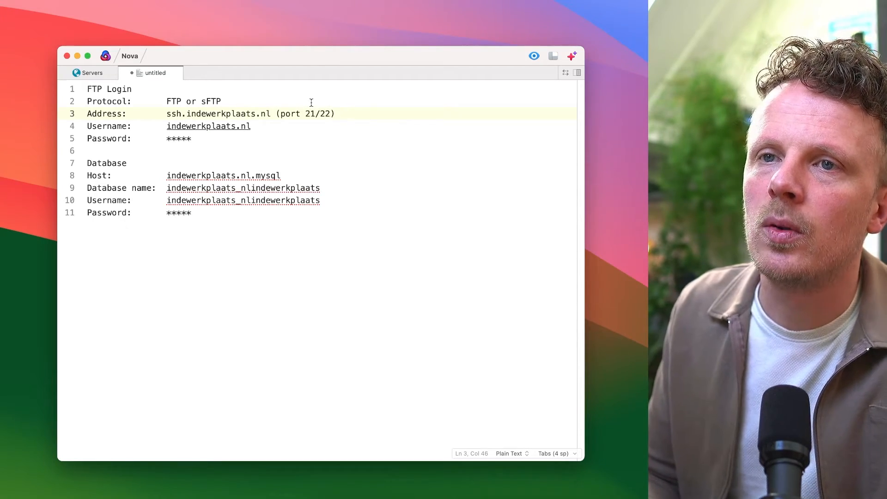
# Review the database section of the notes: host, database name, username and password fields
pyautogui.moveTo(87, 126)
pyautogui.mouseDown()
pyautogui.moveTo(132, 127)
pyautogui.moveTo(88, 139)
pyautogui.mouseUp()
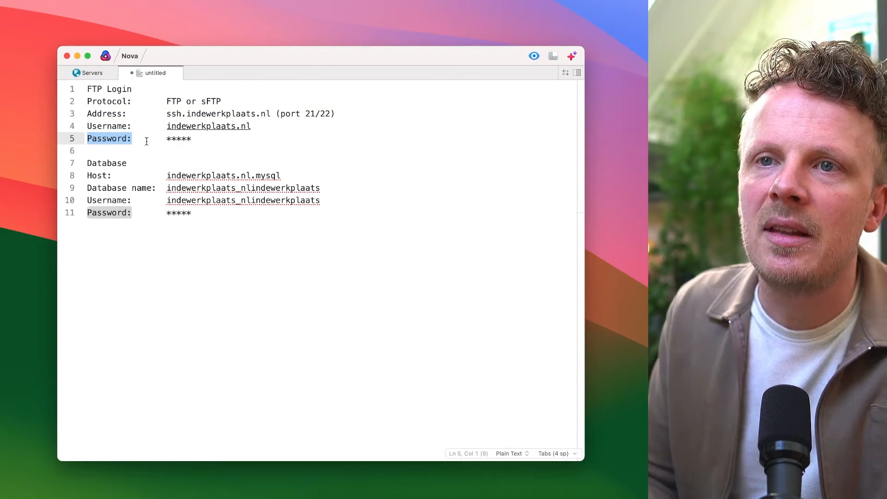
pyautogui.doubleClick(115, 164)
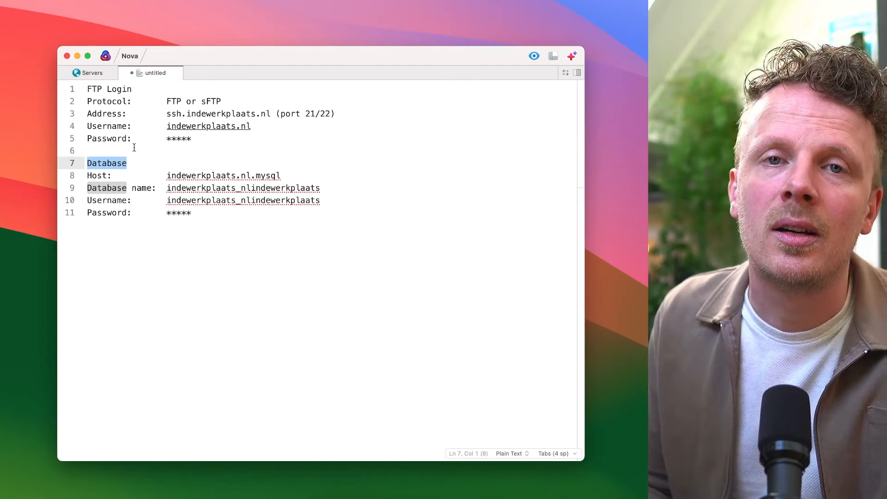
pyautogui.doubleClick(97, 176)
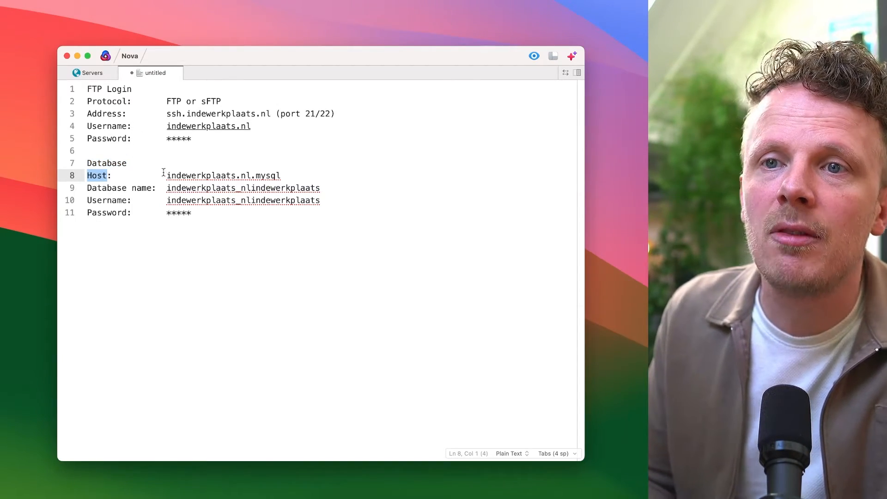
pyautogui.moveTo(166, 176); pyautogui.dragTo(281, 176)
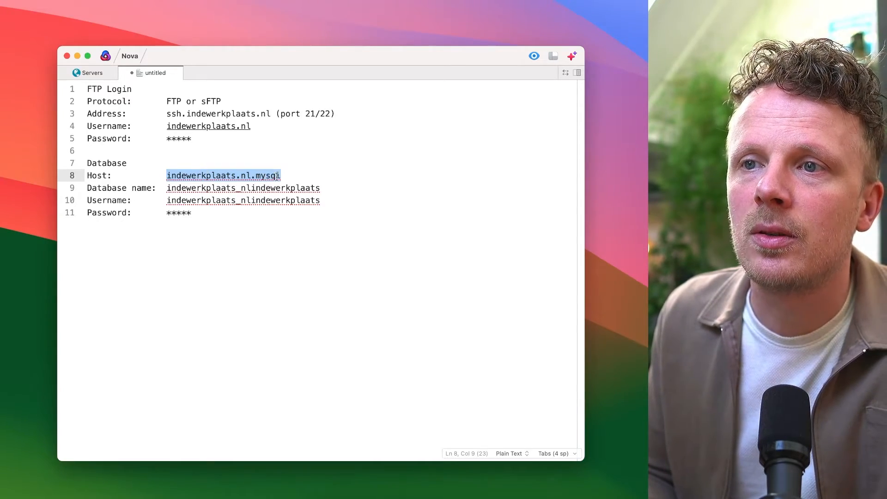
pyautogui.doubleClick(276, 176)
pyautogui.moveTo(153, 188); pyautogui.dragTo(88, 188)
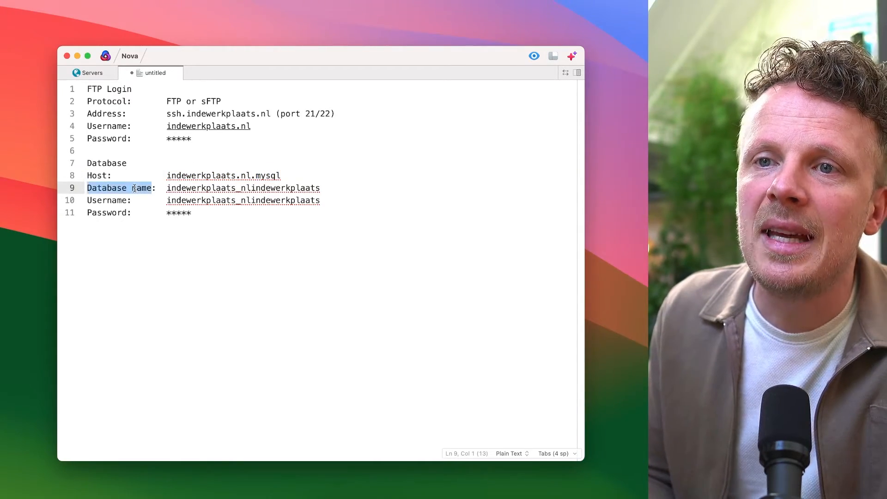
pyautogui.doubleClick(105, 201)
pyautogui.doubleClick(108, 213)
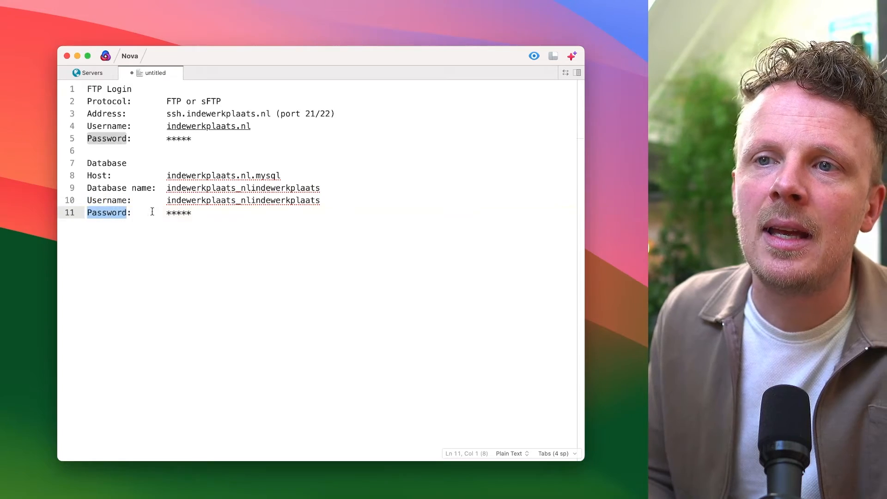
pyautogui.click(158, 188)
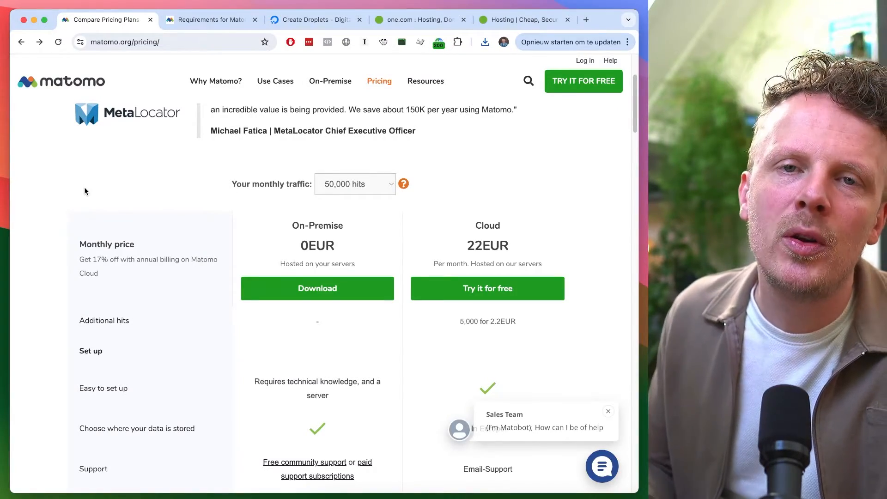
# Download the free Matomo On-Premise package from the Matomo installation guide
pyautogui.click(322, 294)
pyautogui.scroll(-5, 316, 158)
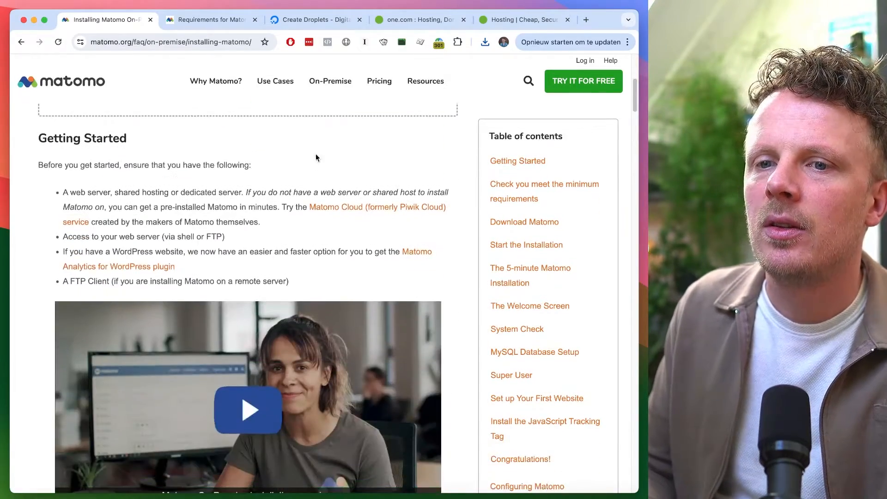
pyautogui.scroll(-5, 316, 158)
pyautogui.scroll(-1, 201, 376)
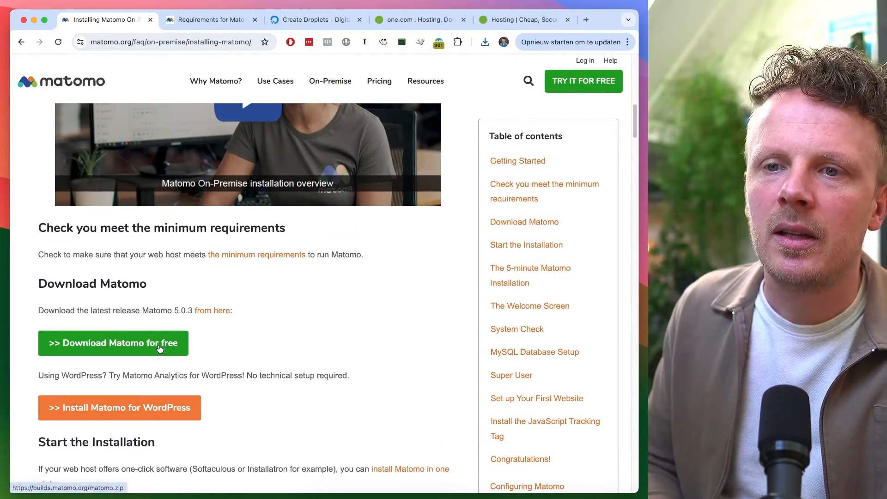
pyautogui.click(162, 350)
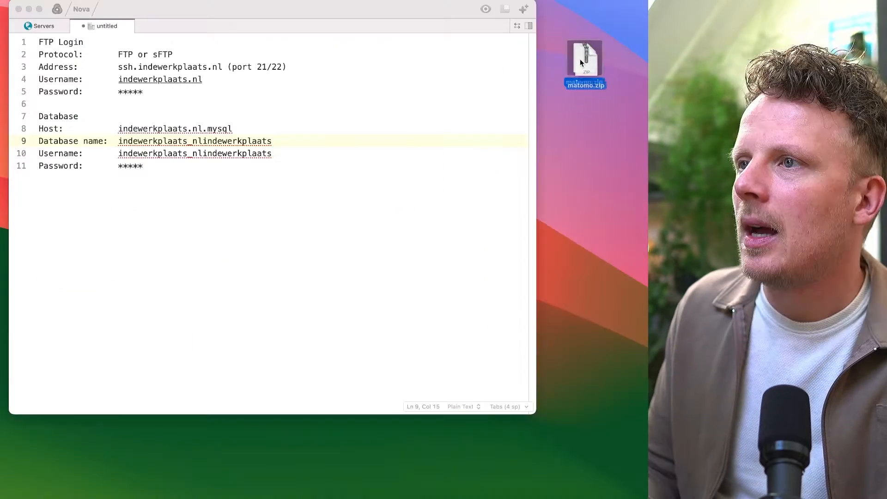
# Unzip matomo.zip on the desktop into a matomo folder and open FileZilla
pyautogui.moveTo(583, 58); pyautogui.dragTo(586, 64)
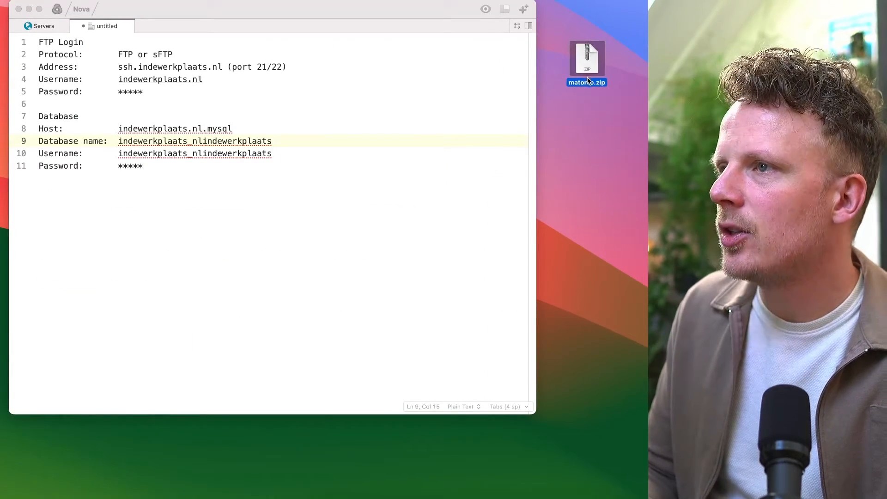
pyautogui.doubleClick(596, 57)
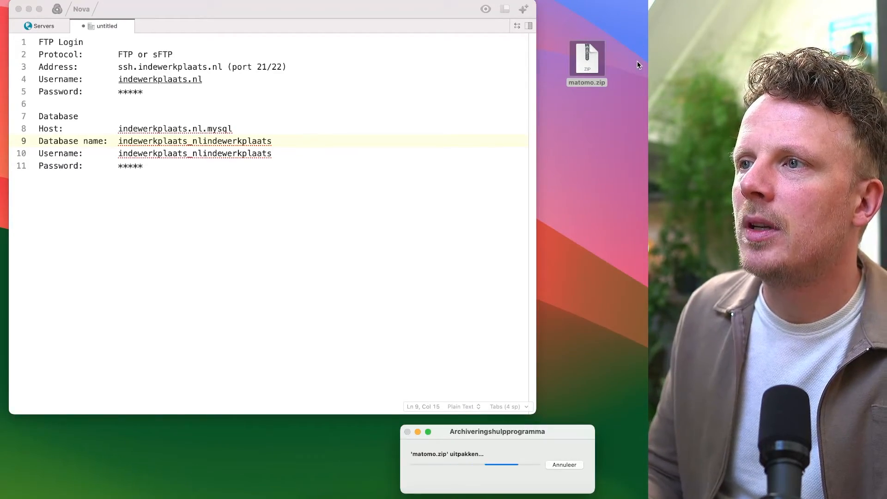
pyautogui.doubleClick(593, 111)
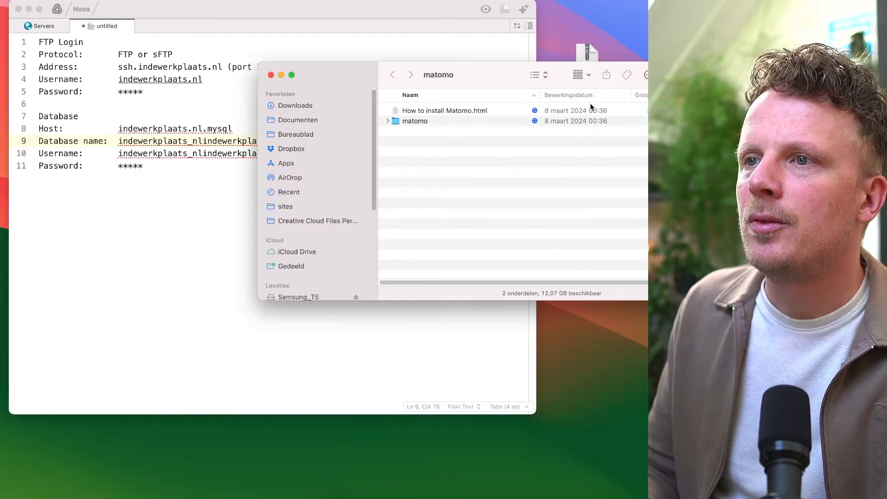
pyautogui.click(474, 122)
pyautogui.doubleClick(474, 121)
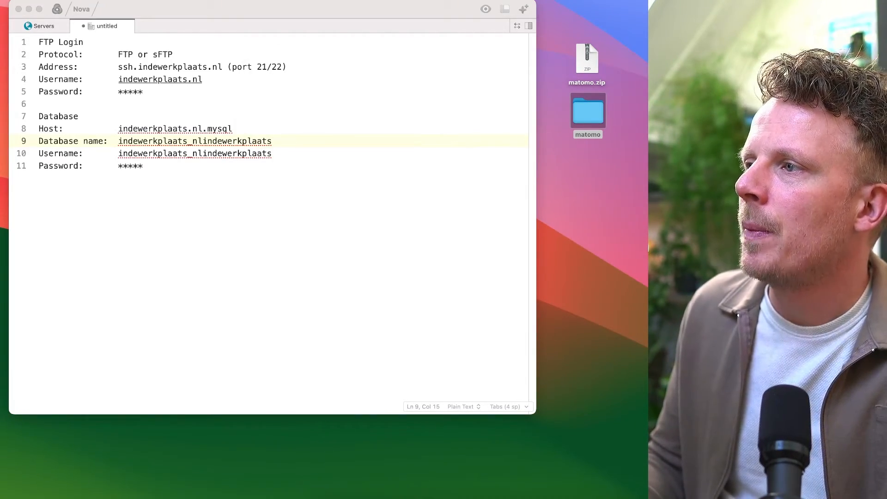
pyautogui.moveTo(739, 127); pyautogui.dragTo(137, 86)
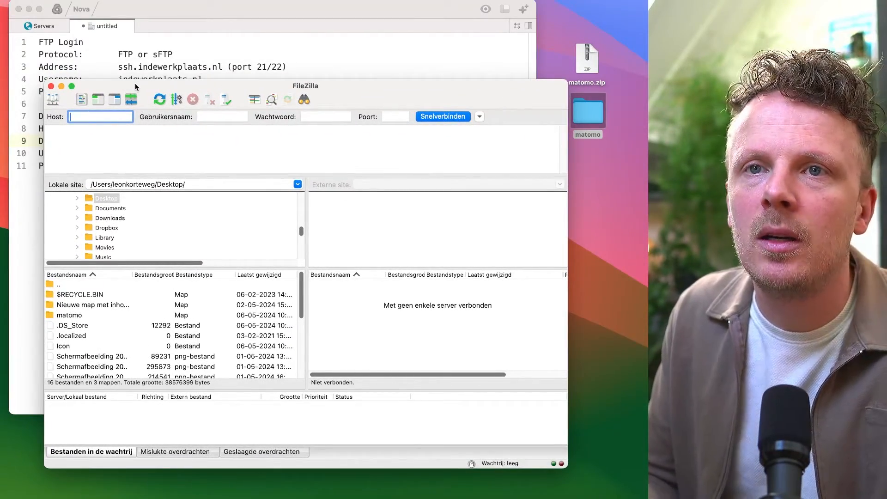
# Connect to the saved indewerkplaats.nl SFTP site from the Site Manager, checking it against the notes and trusting the host key
pyautogui.click(53, 100)
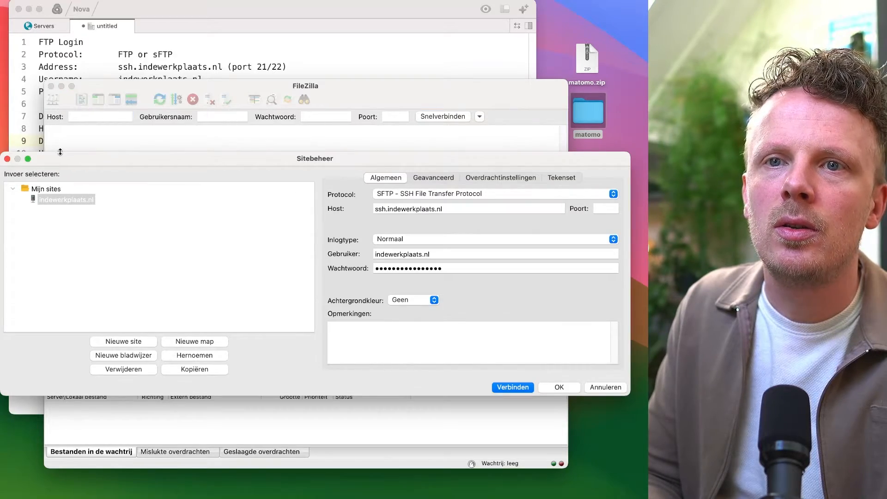
pyautogui.moveTo(61, 153); pyautogui.dragTo(122, 159)
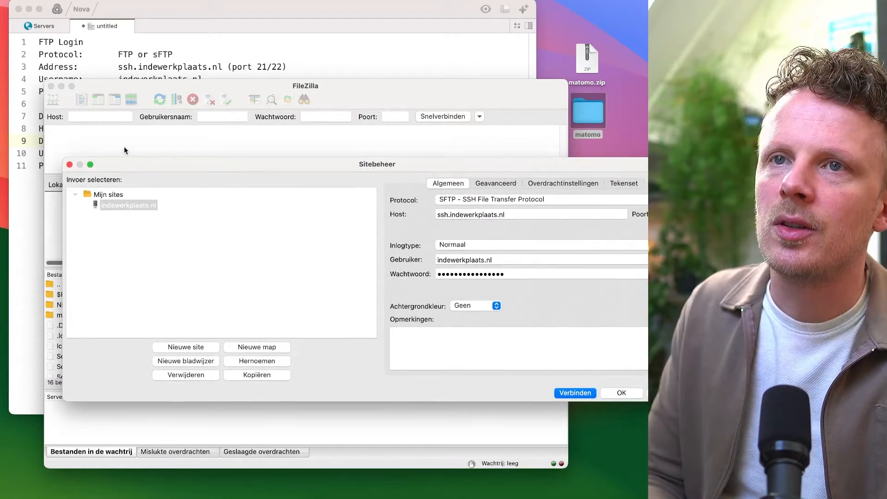
pyautogui.click(189, 52)
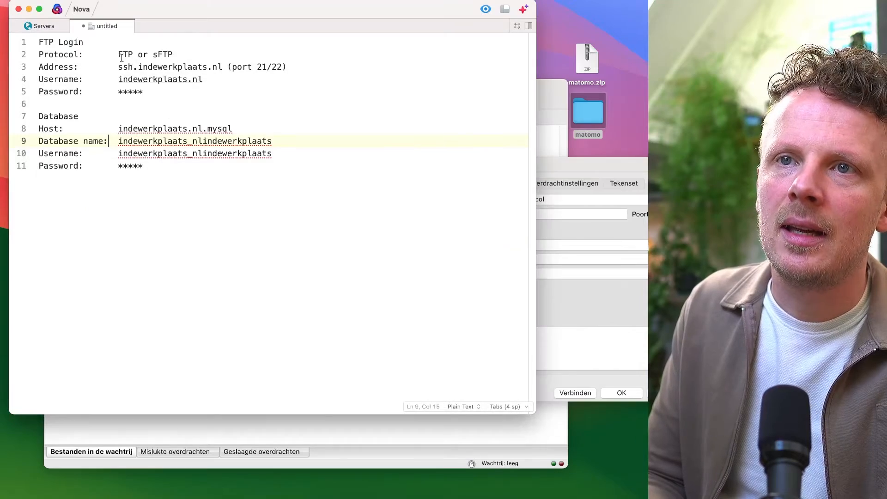
pyautogui.click(557, 167)
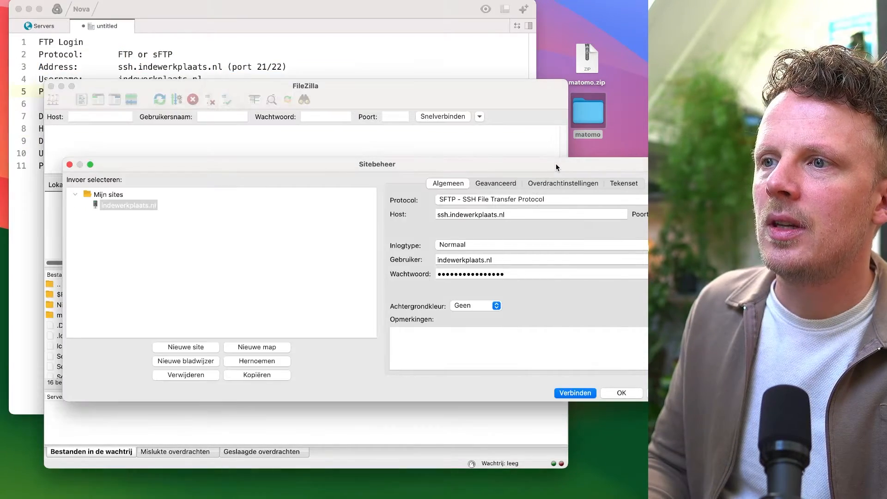
pyautogui.click(466, 201)
pyautogui.click(445, 203)
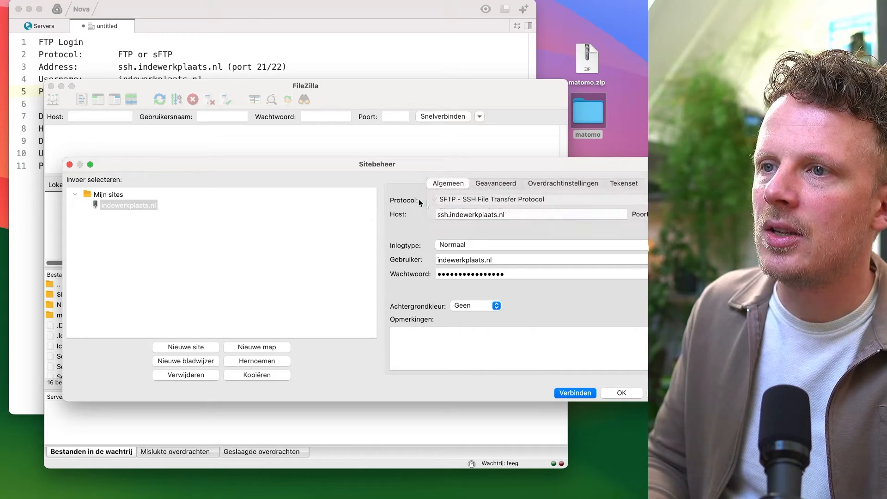
pyautogui.tripleClick(452, 214)
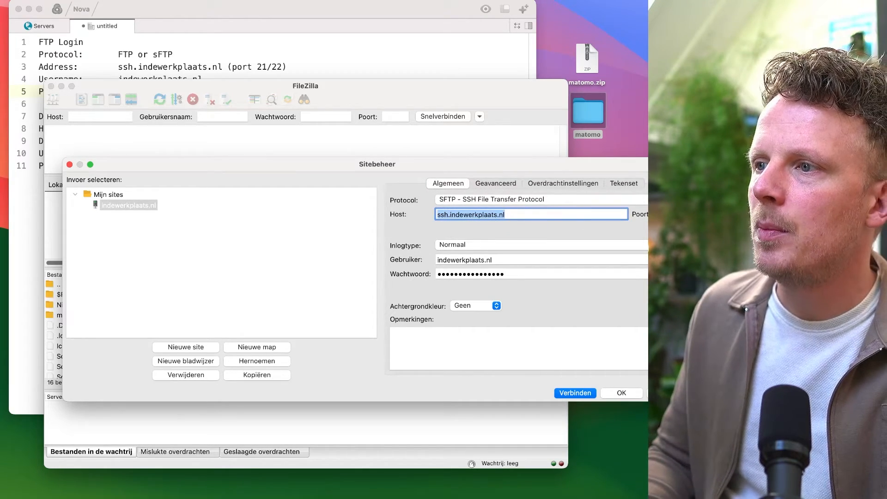
pyautogui.press('Tab')
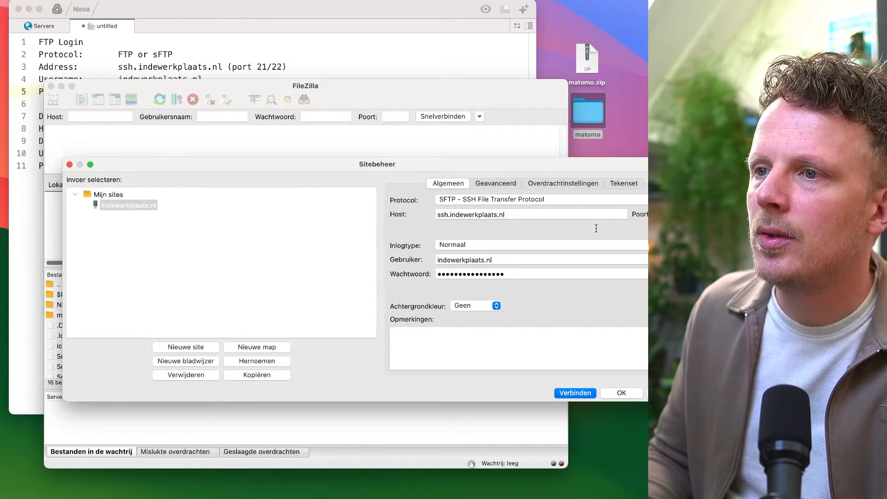
pyautogui.tripleClick(451, 259)
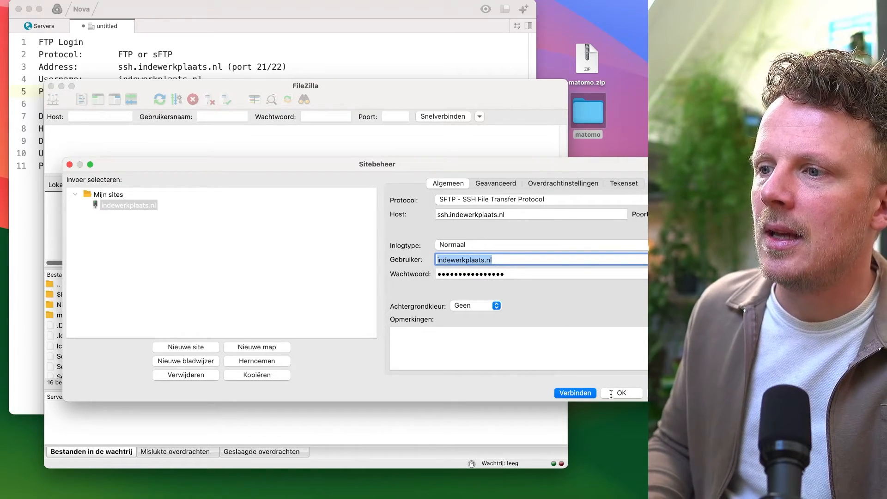
pyautogui.doubleClick(141, 205)
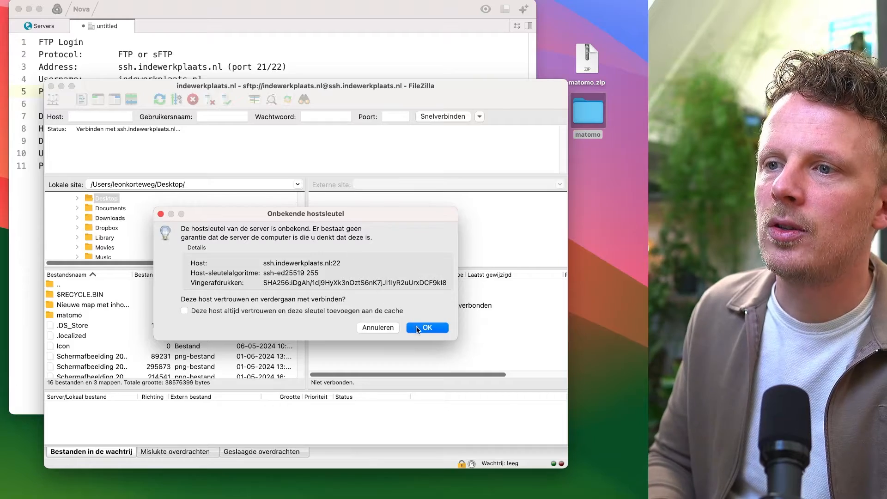
pyautogui.click(445, 328)
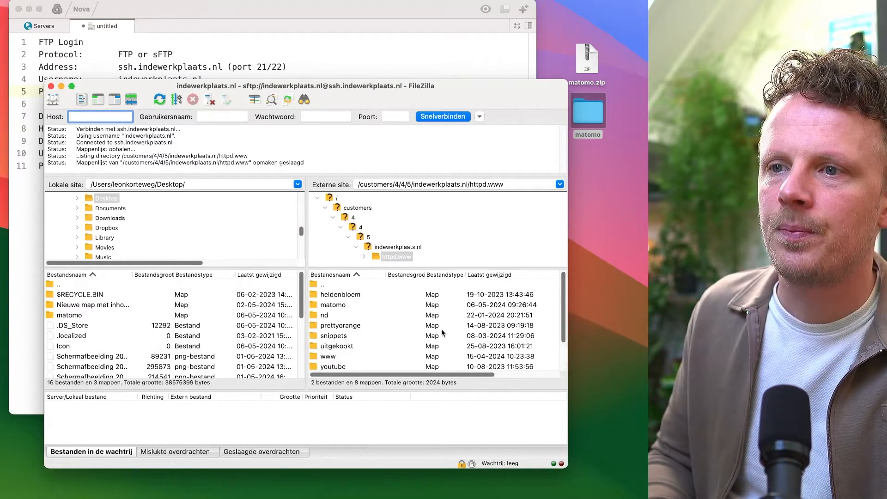
# Upload all files from the unzipped matomo folder into the remote httpd.www/matomo folder
pyautogui.click(341, 307)
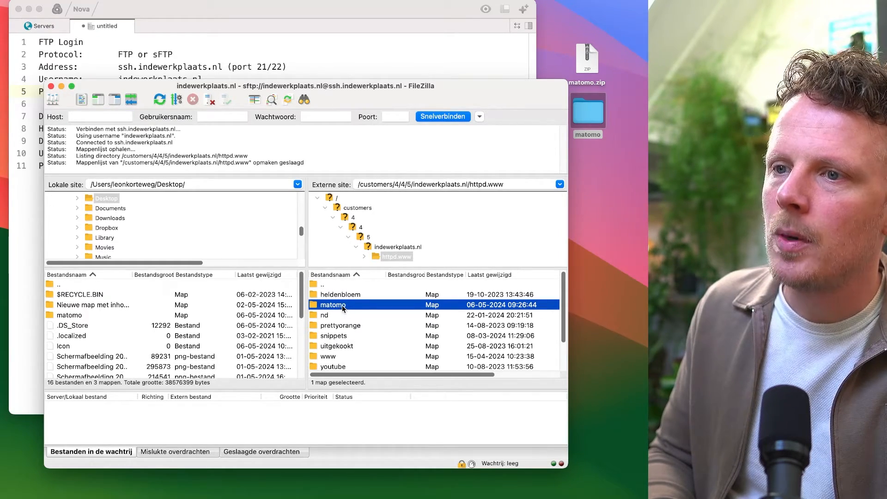
pyautogui.doubleClick(343, 309)
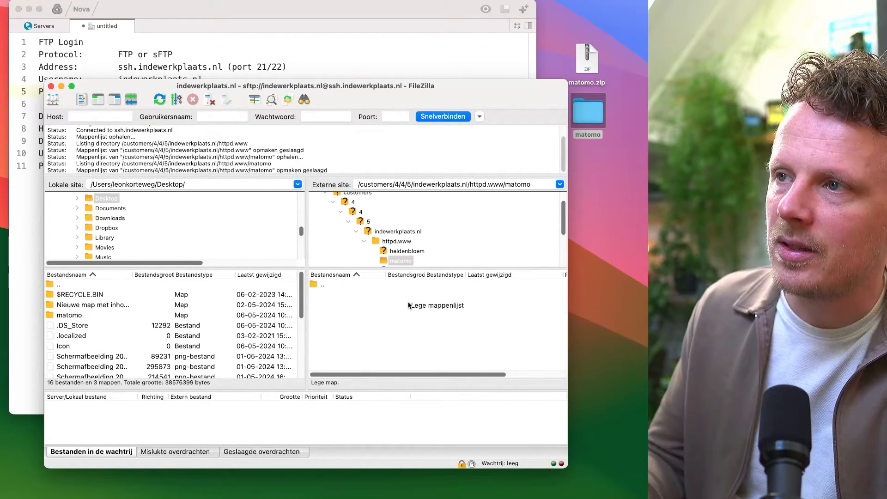
pyautogui.doubleClick(587, 112)
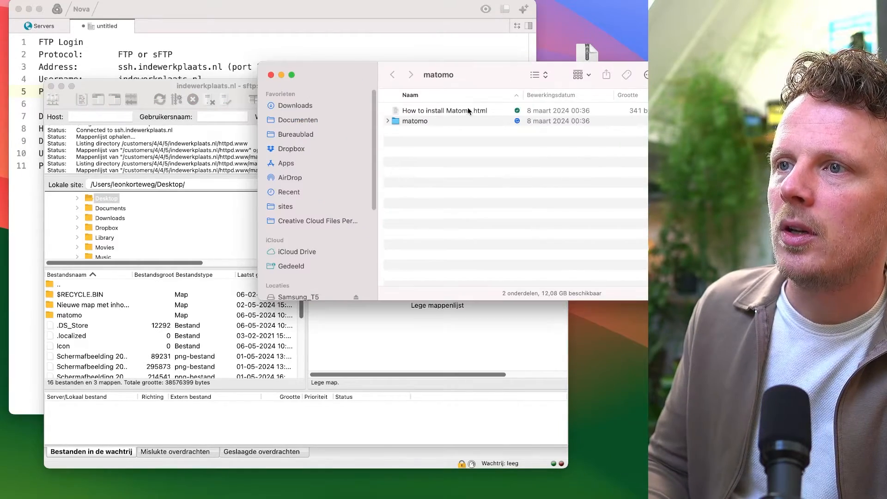
pyautogui.doubleClick(434, 120)
pyautogui.press('super+a')
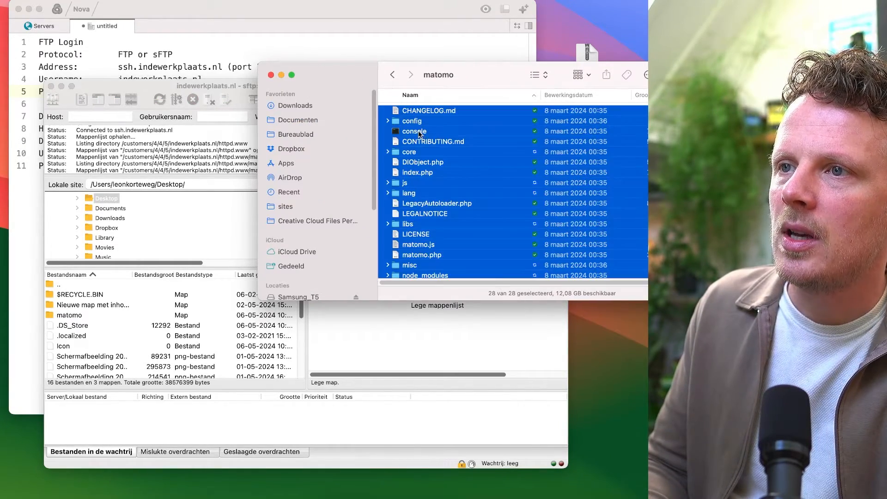
pyautogui.moveTo(415, 220); pyautogui.dragTo(447, 336)
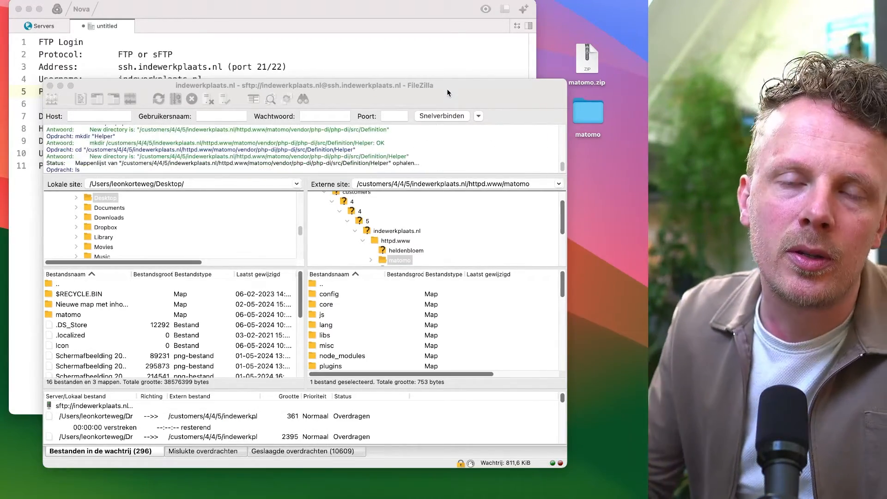
# Switch to the browser and open matomo.indewerkplaats.nl in the new tab
pyautogui.press('super+Tab')
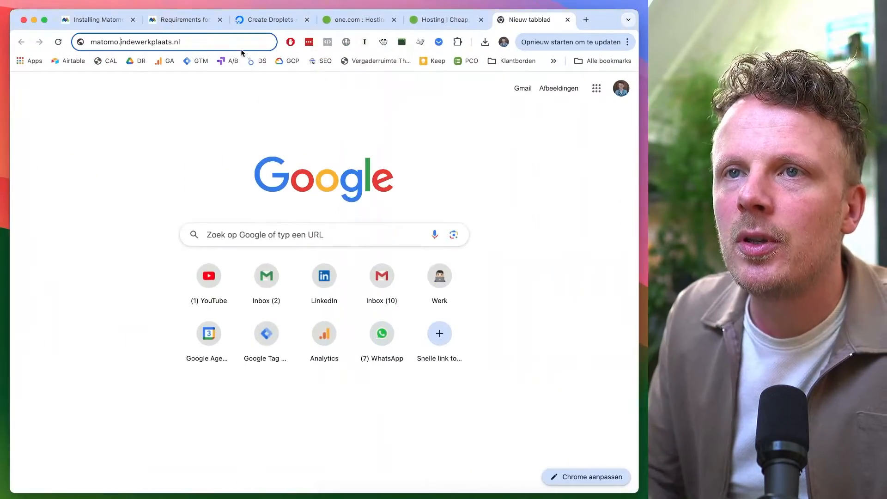
pyautogui.click(231, 43)
pyautogui.write('in')
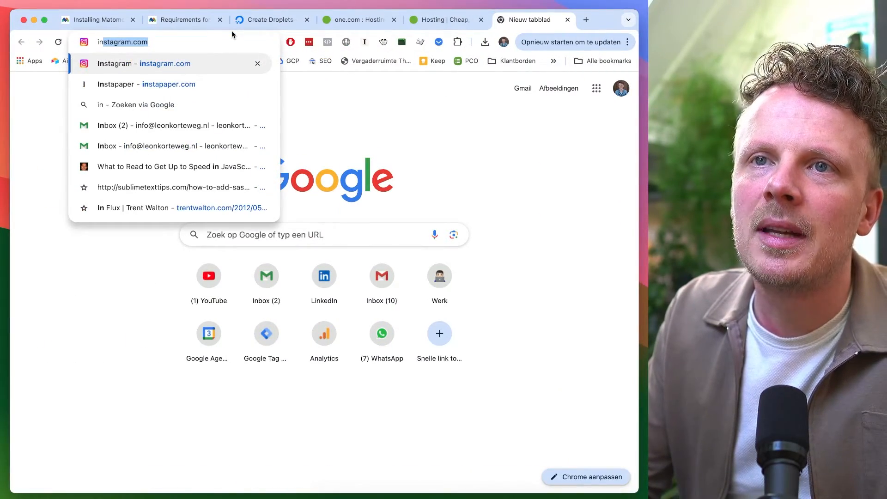
pyautogui.write('dewerkplaats.nl')
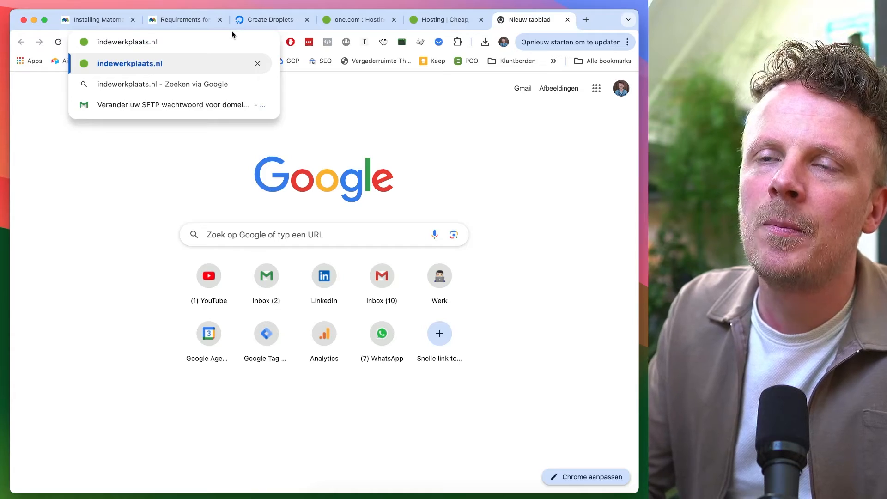
pyautogui.write('/ma')
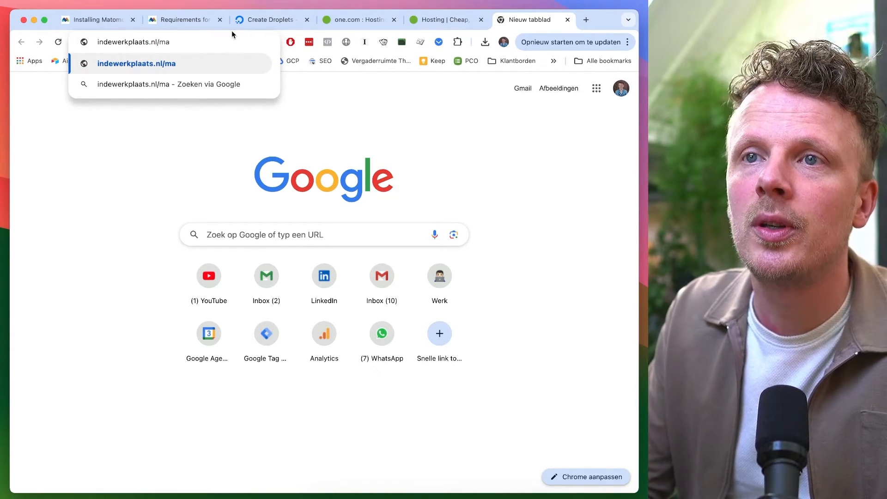
pyautogui.write('tomo')
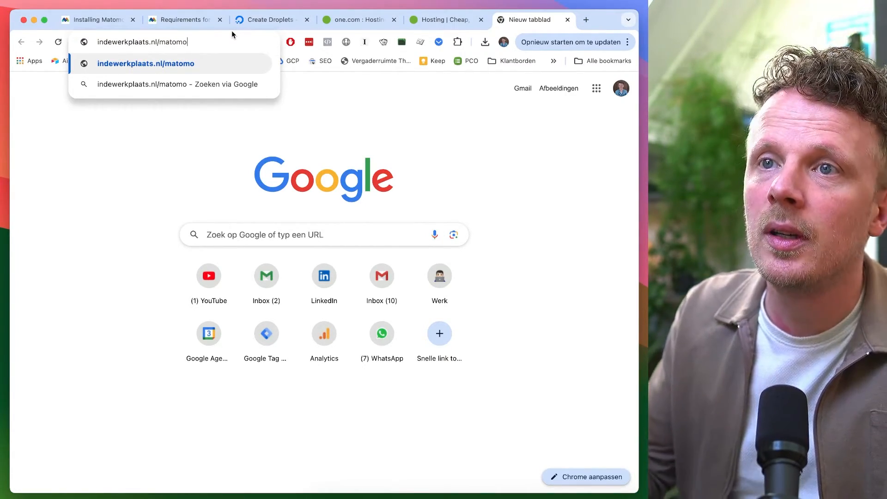
pyautogui.tripleClick(178, 41)
pyautogui.click(183, 42)
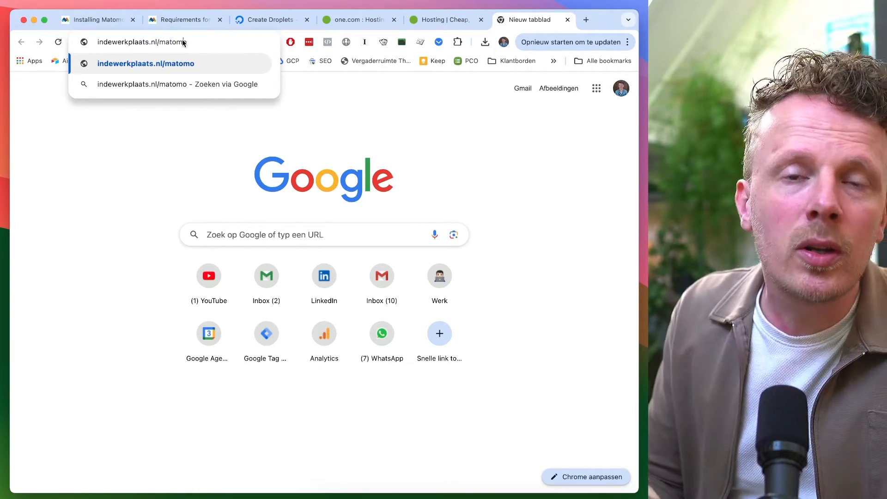
pyautogui.doubleClick(179, 41)
pyautogui.press('BackSpace')
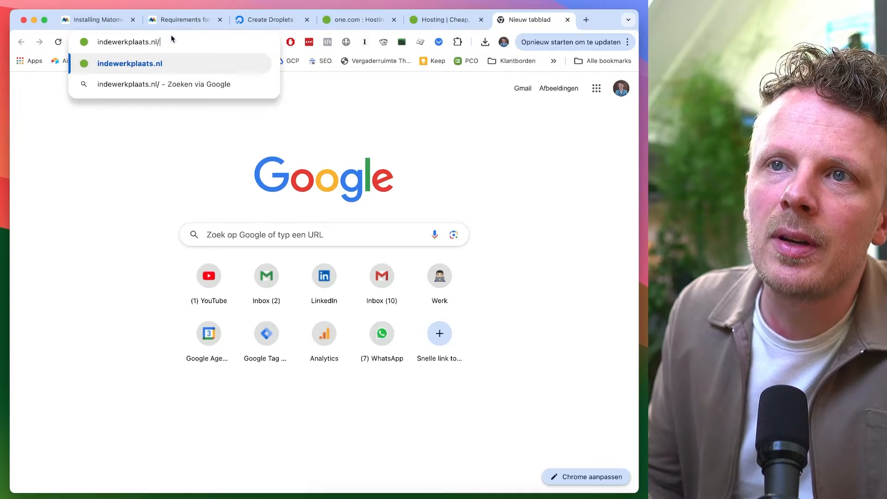
pyautogui.press('BackSpace')
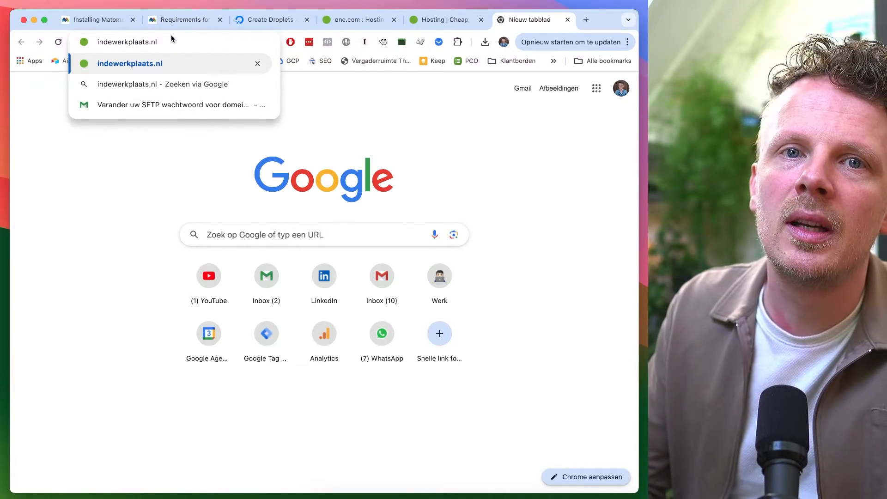
pyautogui.write('matomo.')
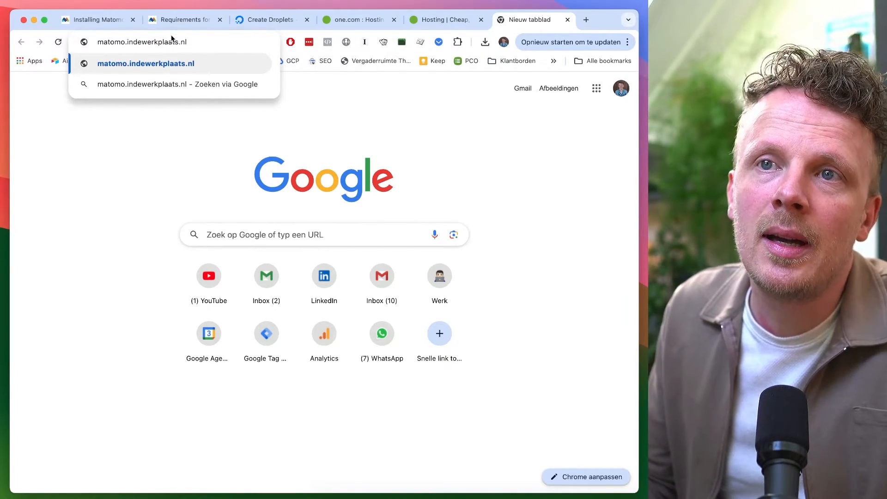
pyautogui.doubleClick(123, 35)
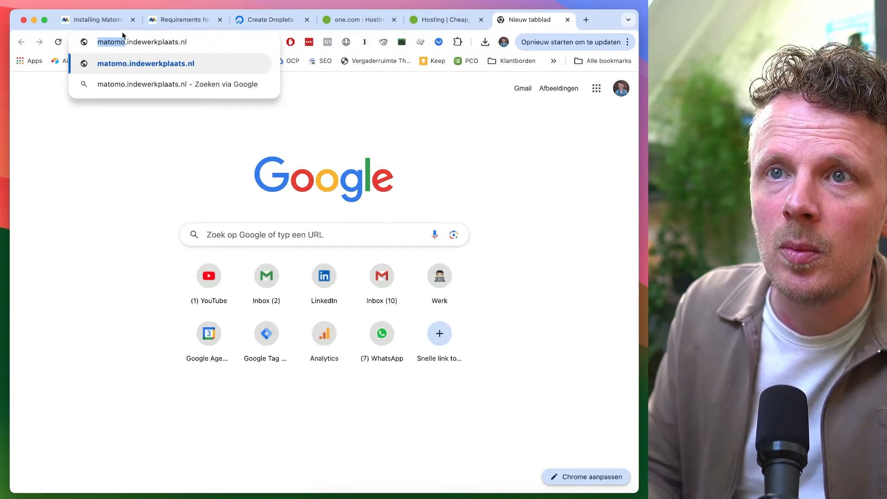
pyautogui.press('BackSpace')
pyautogui.press('Delete')
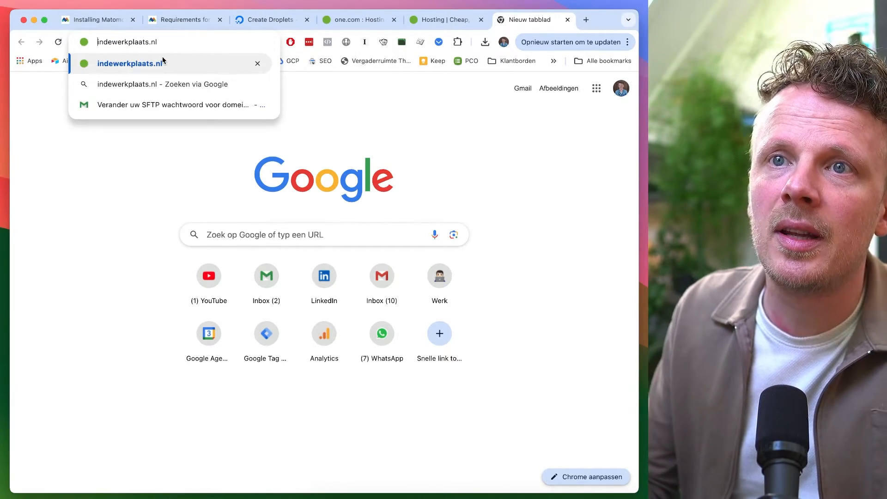
pyautogui.write('/matomo')
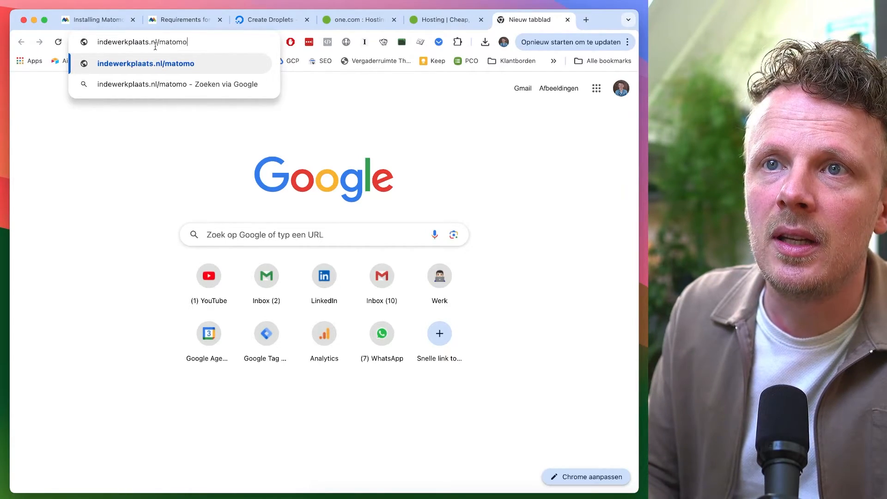
pyautogui.press('BackSpace')
pyautogui.press('BackSpace')
pyautogui.press('BackSpace')
pyautogui.press('BackSpace')
pyautogui.press('BackSpace')
pyautogui.press('BackSpace')
pyautogui.press('BackSpace')
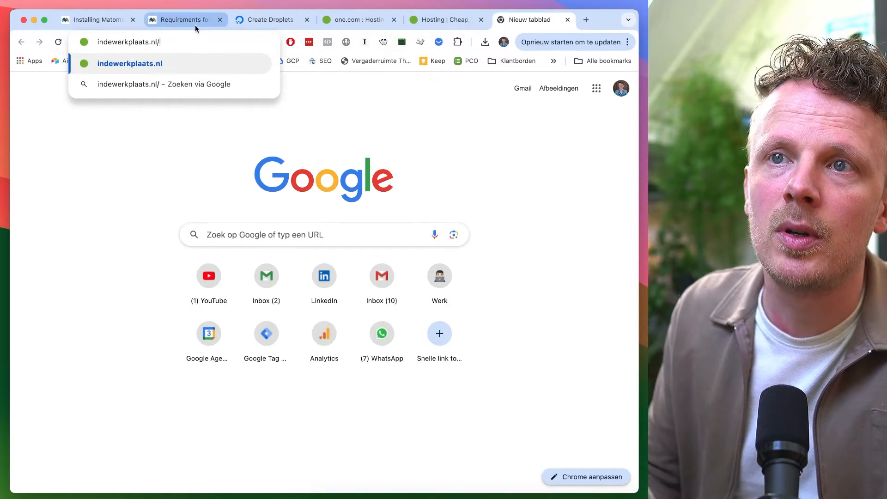
pyautogui.press('super+Left')
pyautogui.write('matomo.')
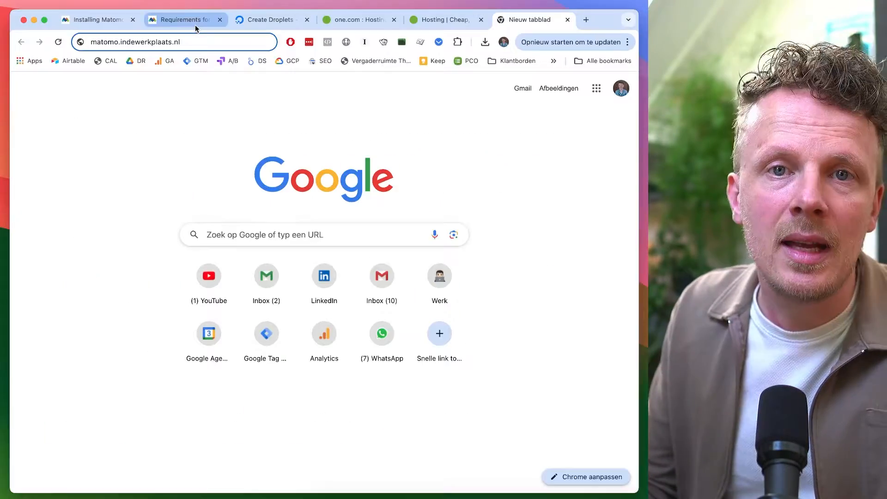
pyautogui.press('Return')
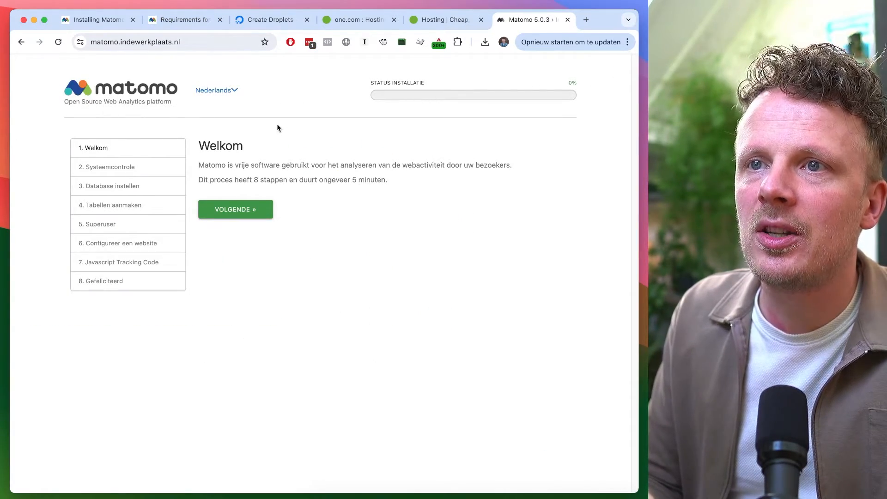
# Switch the Matomo installer's language to English
pyautogui.click(234, 90)
pyautogui.press('super+f')
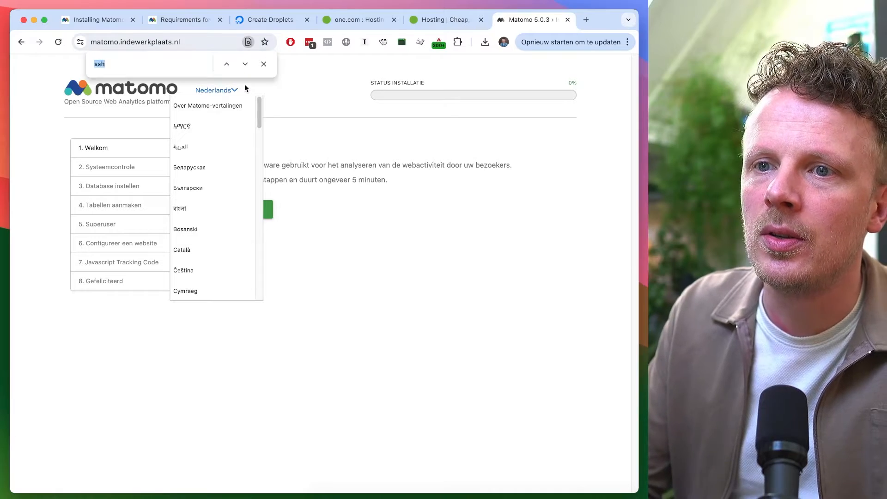
pyautogui.write('englis')
pyautogui.click(197, 200)
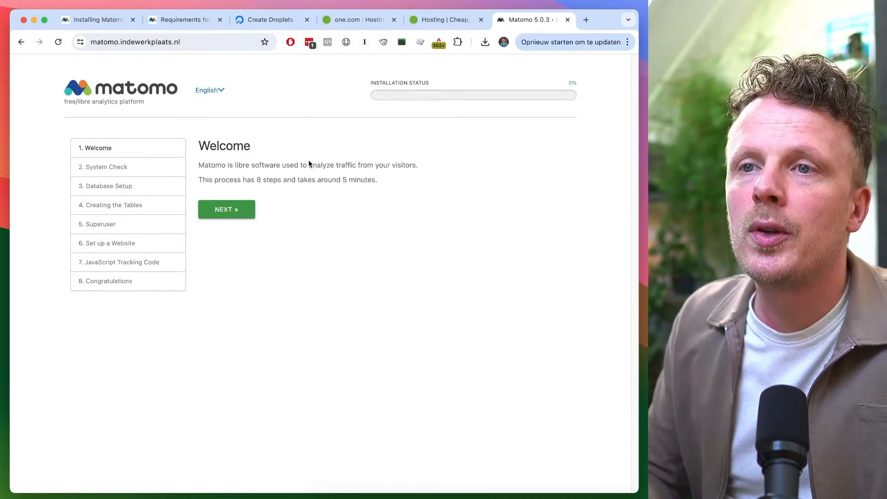
# Advance to the System Check step and review its listed requirements and warnings
pyautogui.click(231, 212)
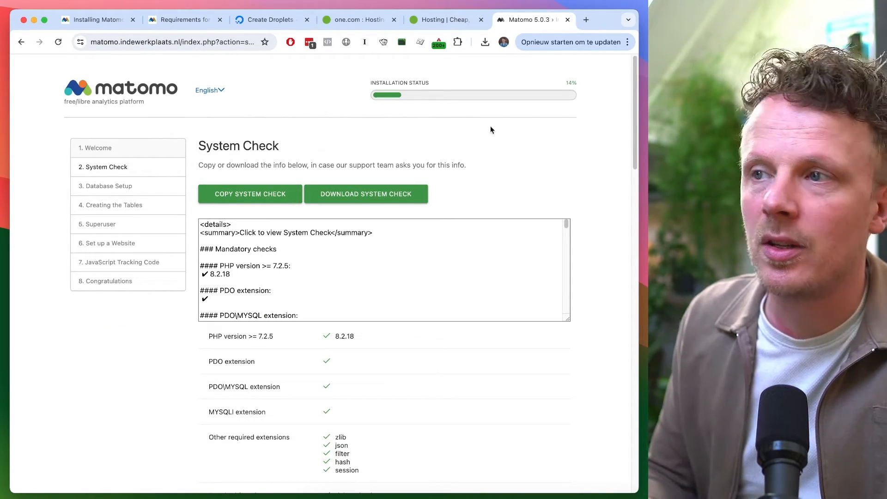
pyautogui.moveTo(634, 131); pyautogui.dragTo(610, 320)
pyautogui.scroll(-3, 610, 324)
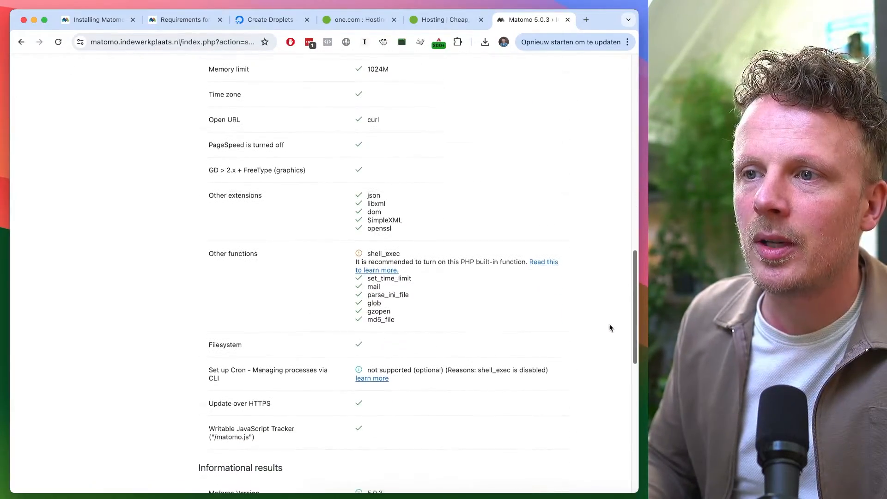
pyautogui.doubleClick(403, 227)
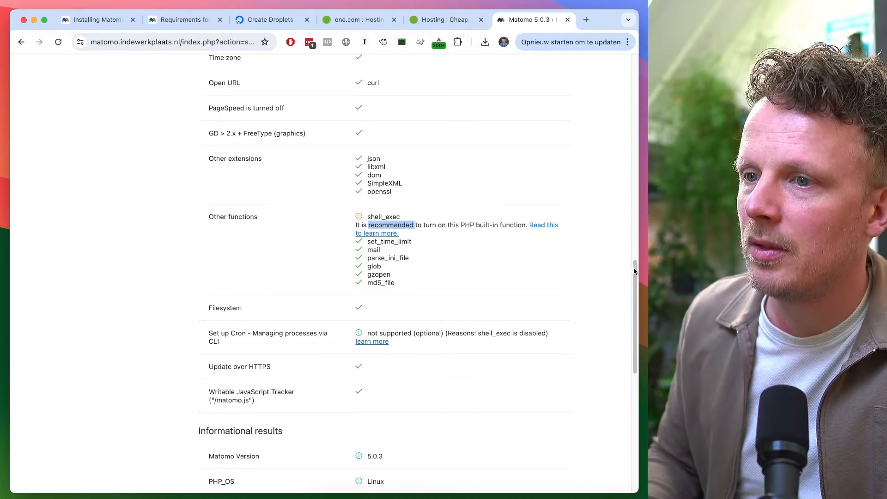
# Scroll through the system check results and proceed to the Database Setup step
pyautogui.moveTo(633, 268); pyautogui.dragTo(603, 68)
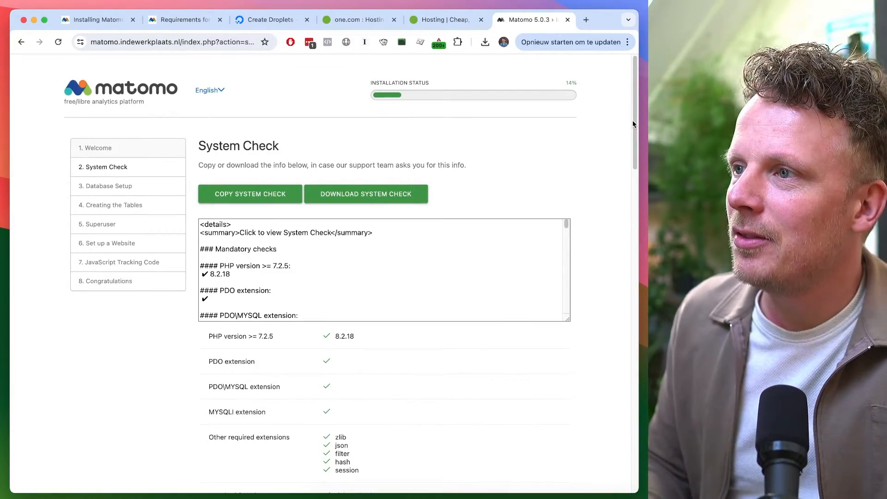
pyautogui.moveTo(633, 121); pyautogui.dragTo(593, 442)
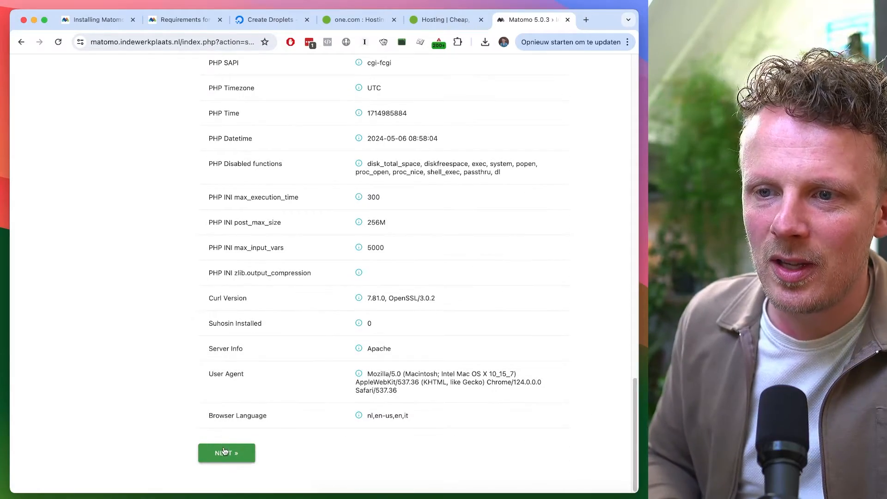
pyautogui.click(226, 454)
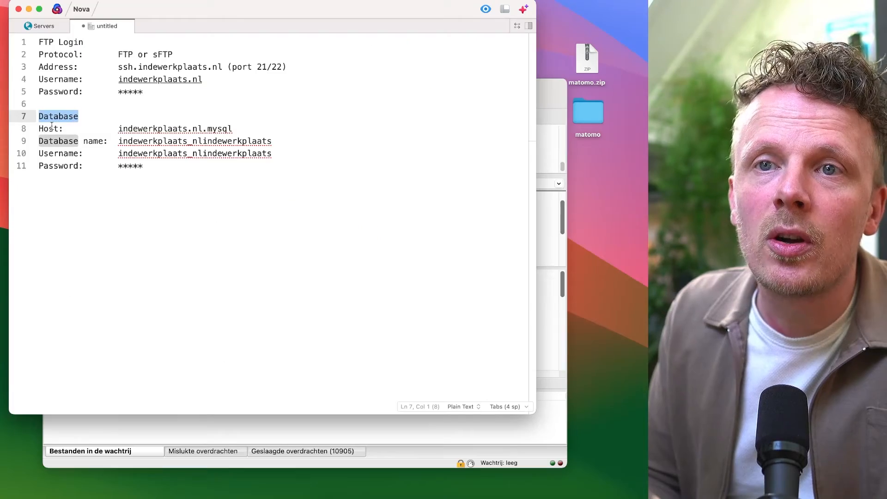
# Enter the database server indewerkplaats.nl.mysql, the database login, password and database name, then submit the database setup
pyautogui.doubleClick(50, 128)
pyautogui.moveTo(63, 133); pyautogui.dragTo(157, 166)
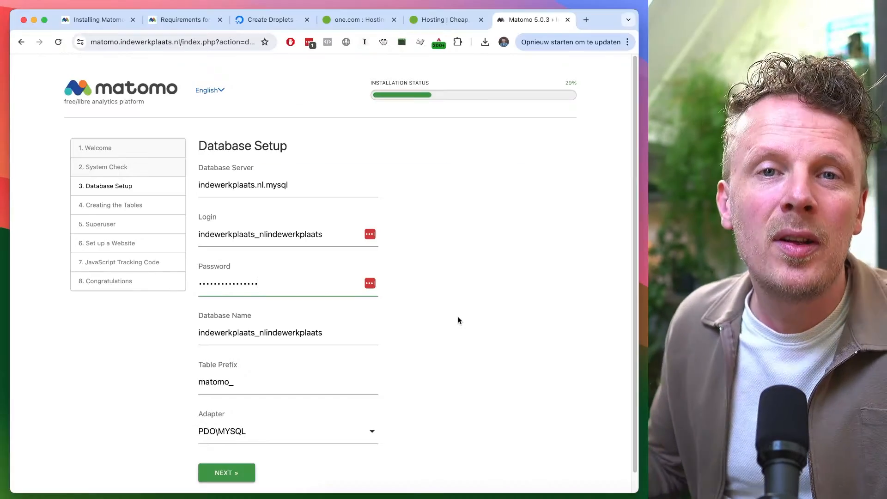
pyautogui.scroll(-1, 447, 296)
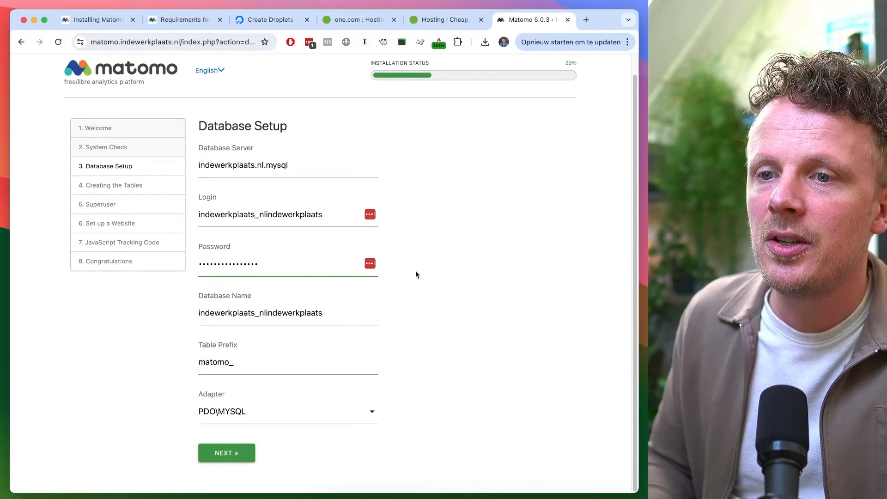
pyautogui.click(237, 456)
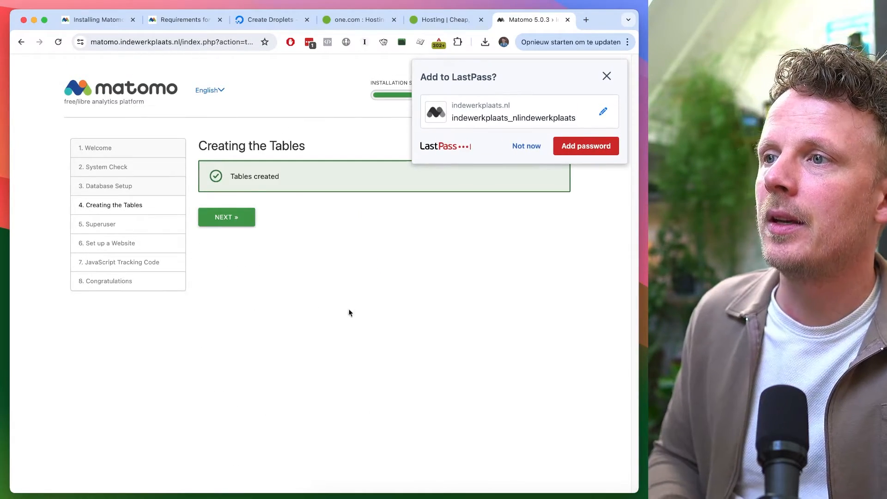
# Dismiss the password-manager prompt and continue from table creation to the Superuser step
pyautogui.click(607, 76)
pyautogui.click(240, 222)
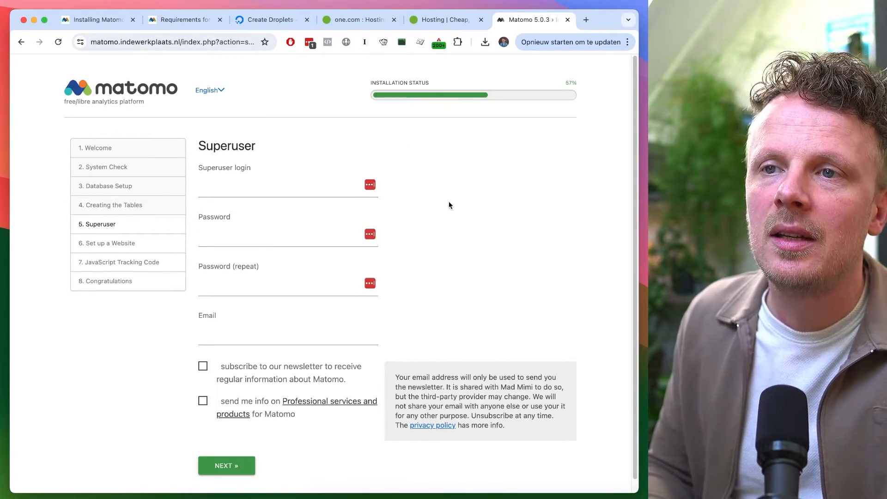
# Enter the superuser login name and the superuser's e-mail address
pyautogui.click(293, 179)
pyautogui.click(448, 201)
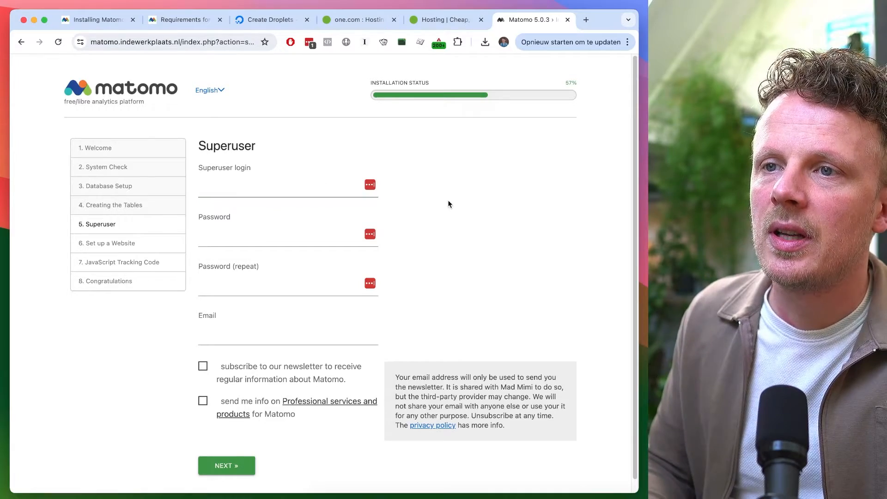
pyautogui.click(279, 188)
pyautogui.write('leonkorteweg')
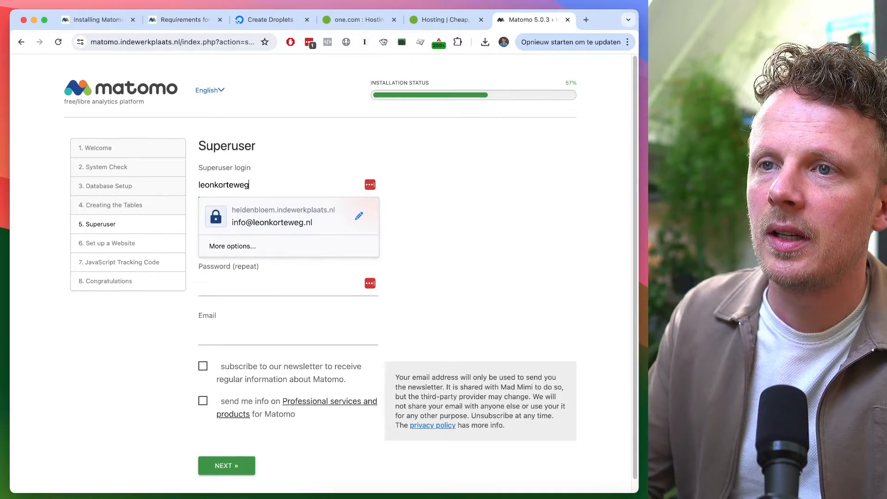
pyautogui.click(478, 204)
pyautogui.click(261, 338)
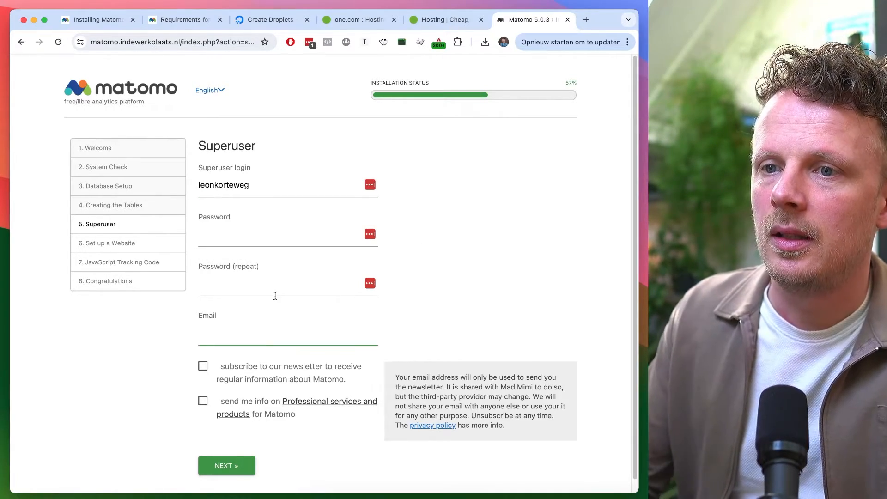
# Fill both superuser password fields with a generated 16-character password and submit the Superuser step
pyautogui.click(305, 234)
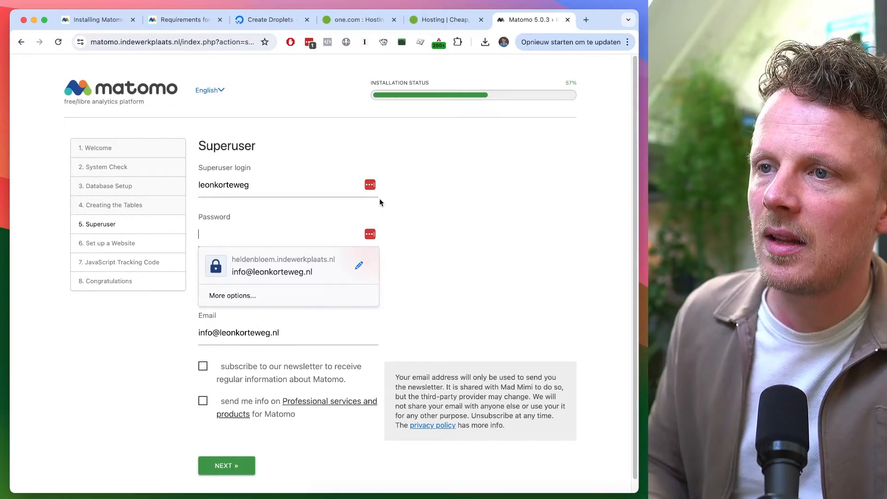
pyautogui.click(435, 193)
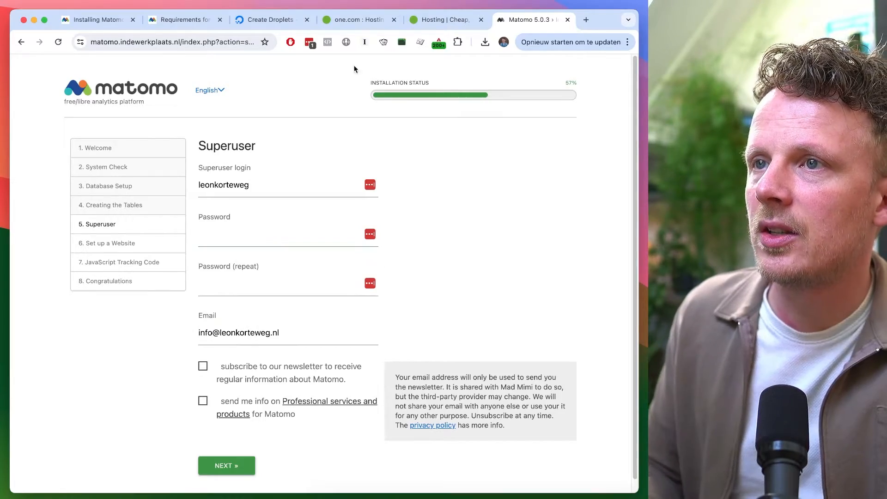
pyautogui.click(309, 43)
pyautogui.click(212, 338)
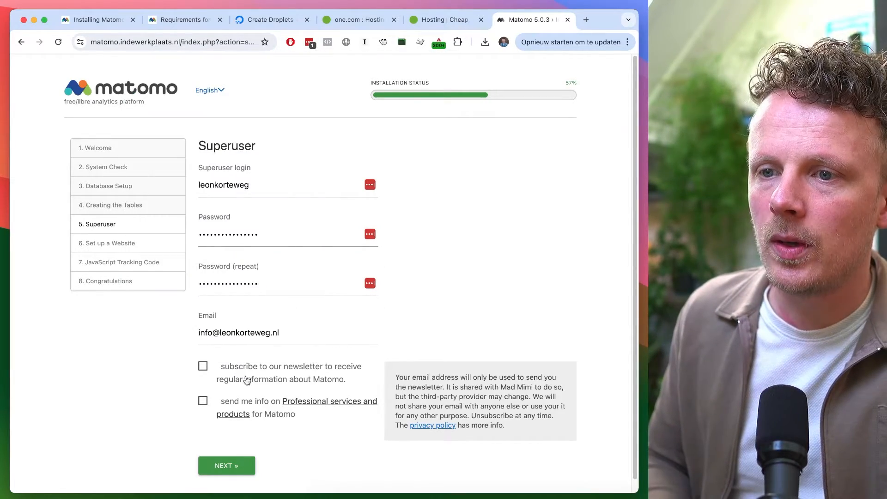
pyautogui.scroll(-1, 246, 380)
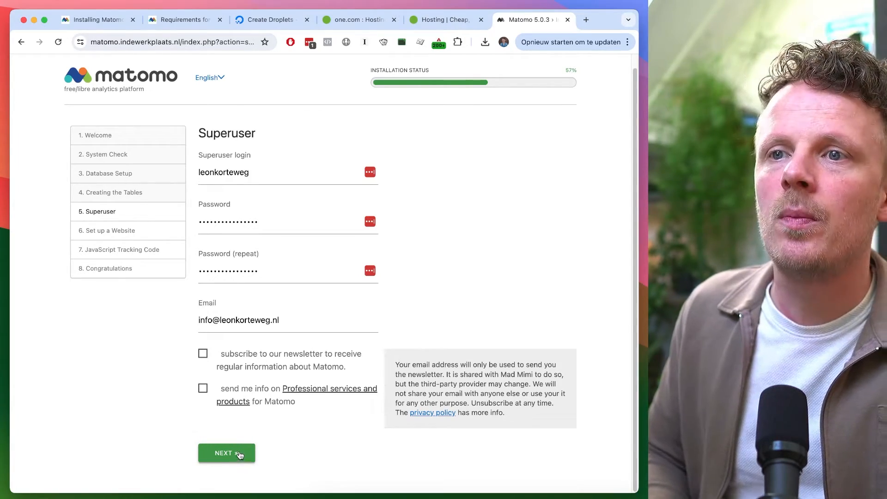
pyautogui.click(239, 455)
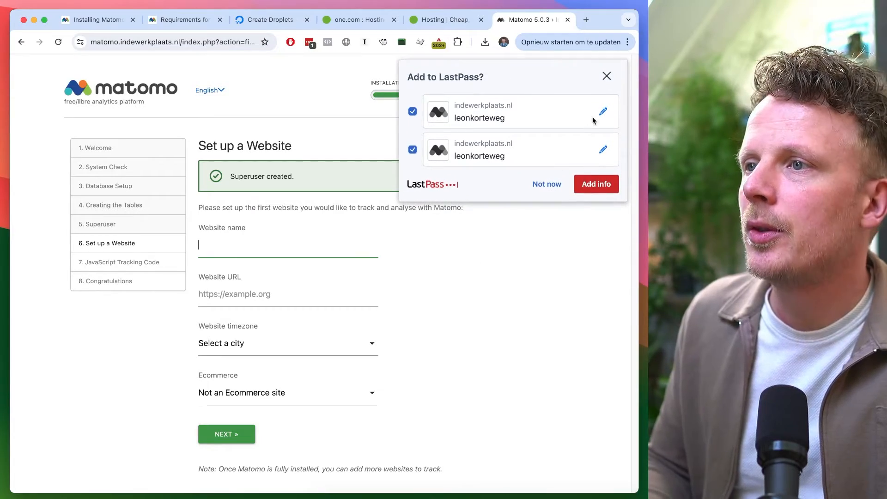
pyautogui.click(607, 76)
pyautogui.click(328, 241)
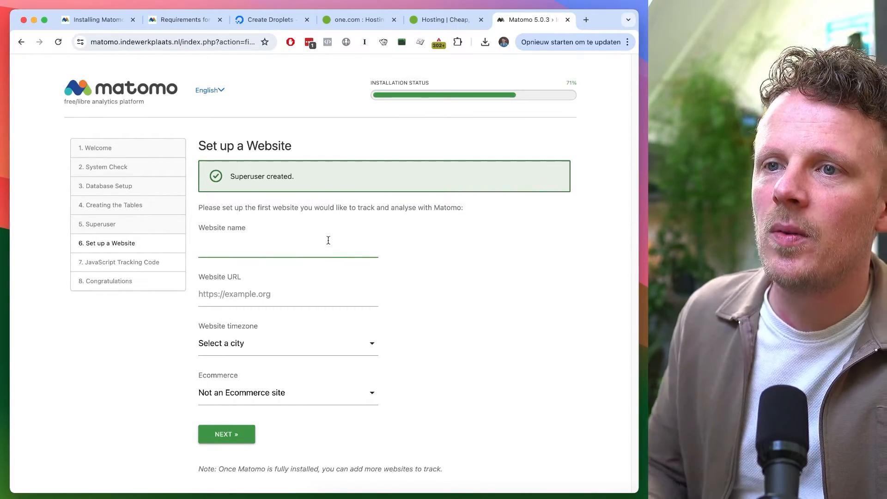
pyautogui.write('leonkorteweg.nl')
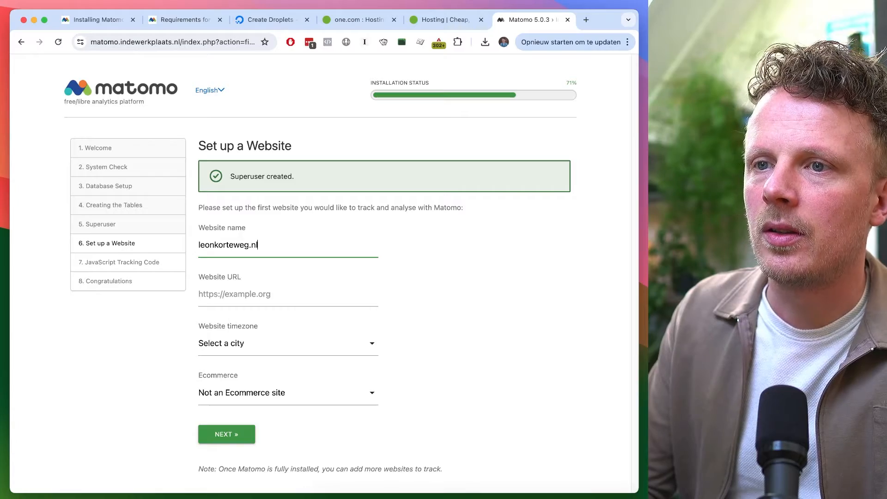
pyautogui.press('super+a')
pyautogui.press('super+c')
pyautogui.click(265, 291)
pyautogui.write('https://www.')
pyautogui.press('super+v')
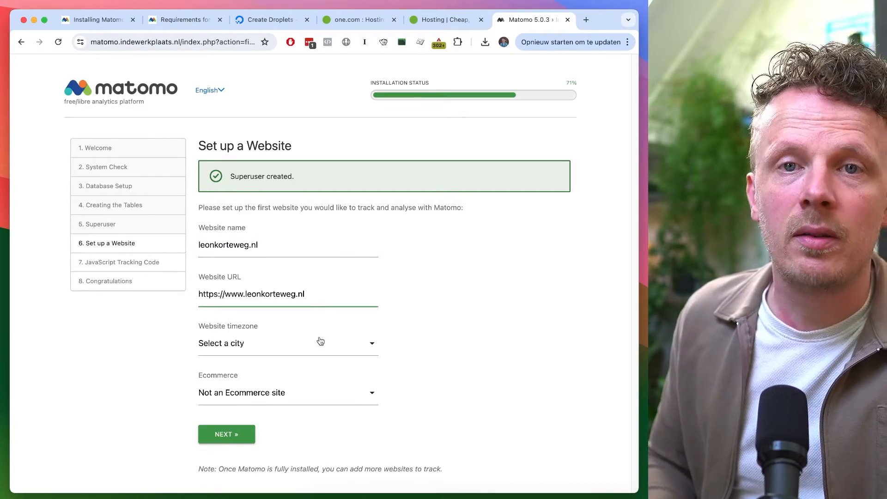
# Set the website timezone to Netherlands and submit the website setup
pyautogui.click(309, 348)
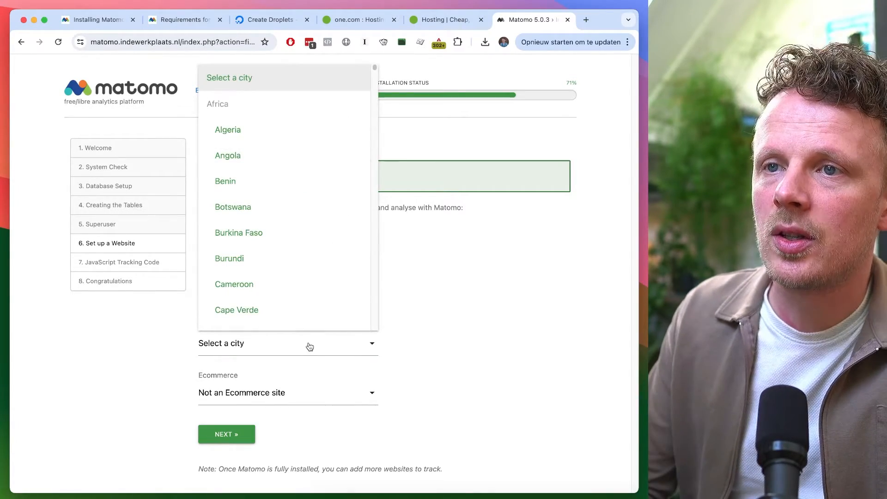
pyautogui.press('super+f')
pyautogui.write('nether')
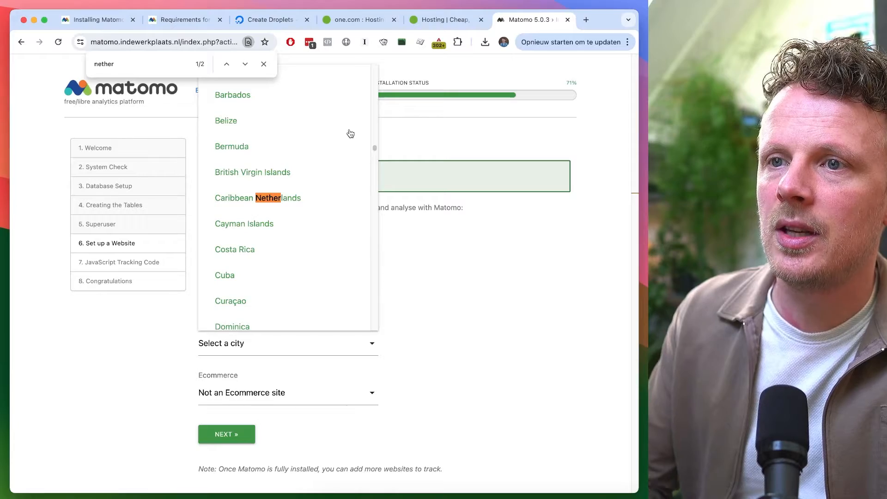
pyautogui.press('Return')
pyautogui.click(275, 198)
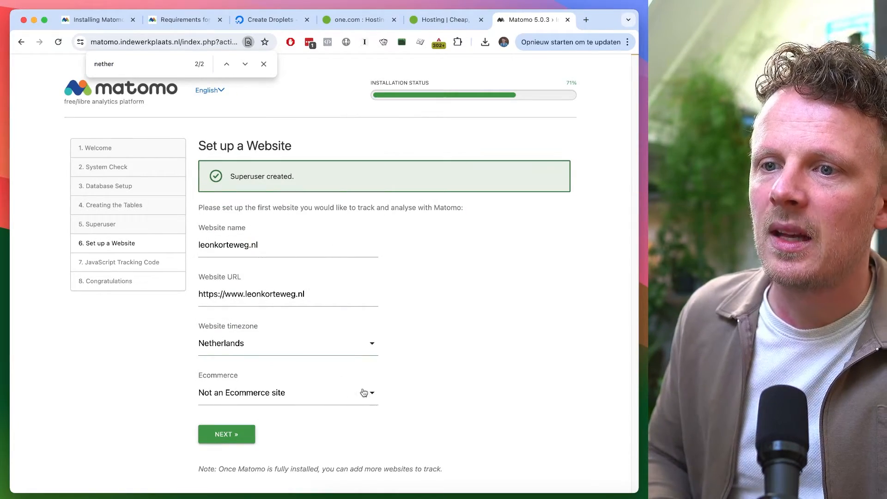
pyautogui.click(237, 435)
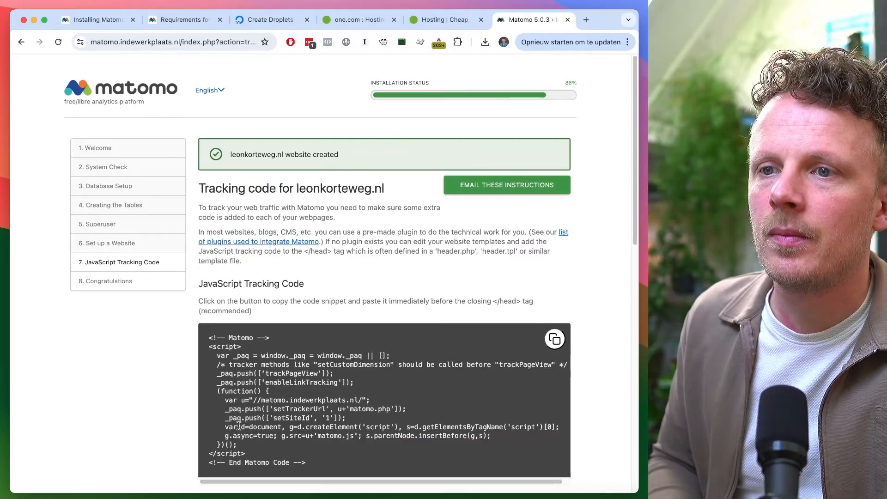
# Copy the JavaScript tracking code and paste it into a new Nova document
pyautogui.scroll(-10, 371, 297)
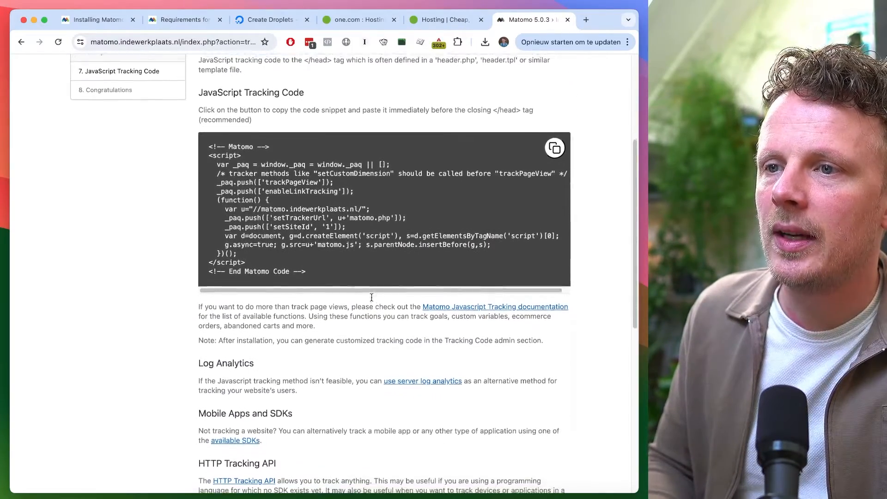
pyautogui.scroll(3, 410, 207)
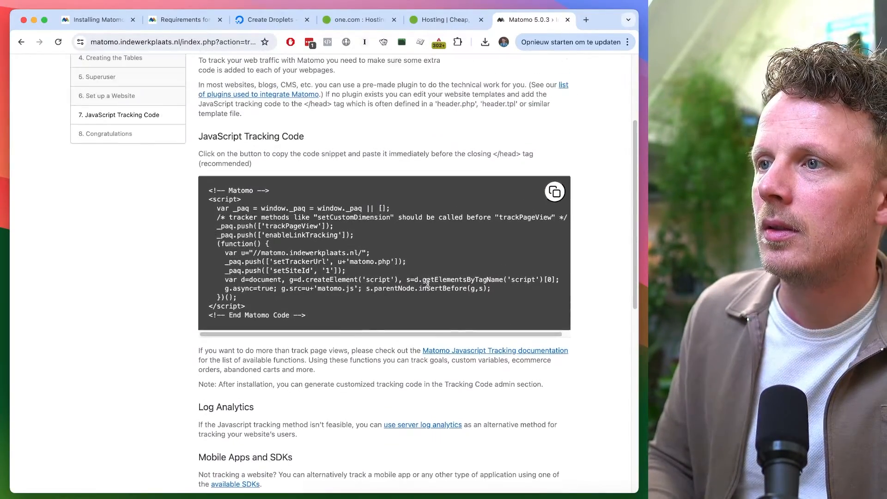
pyautogui.click(559, 186)
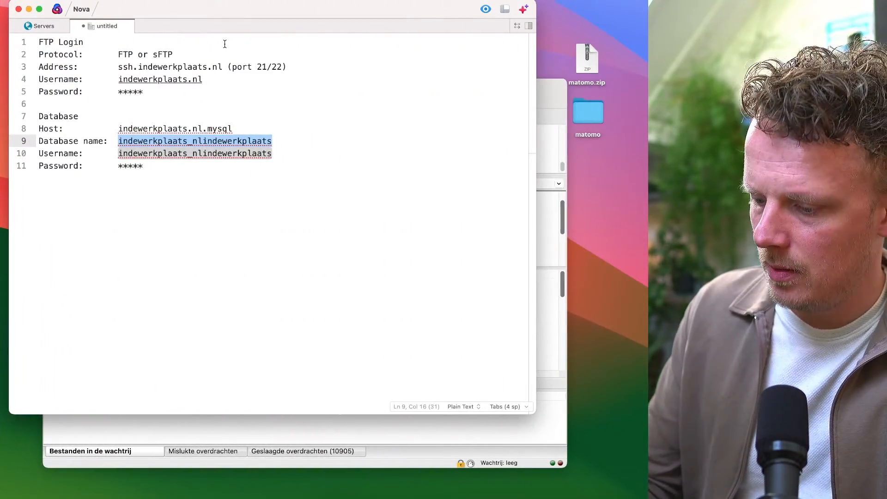
pyautogui.press('super+n')
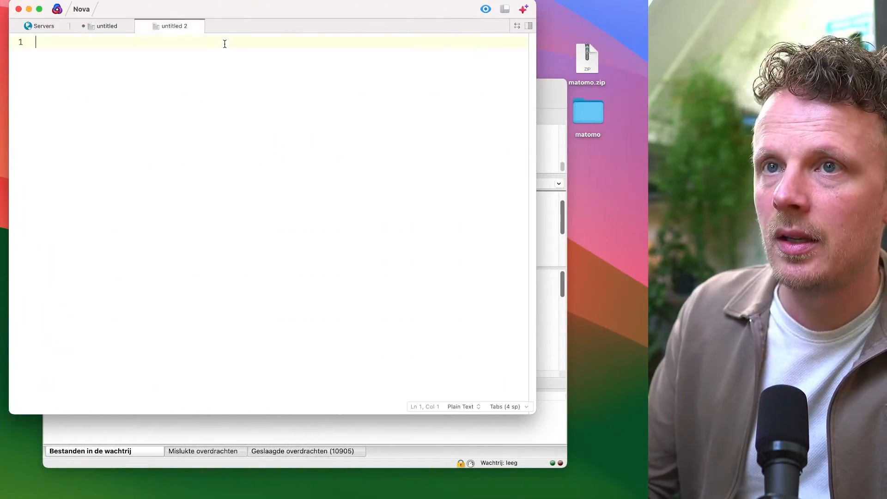
pyautogui.press('super+v')
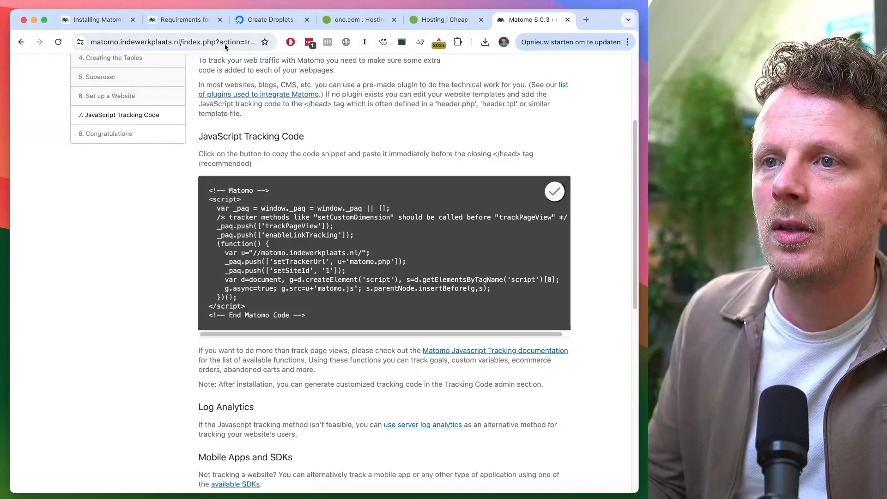
# Complete the remaining installer steps and continue into Matomo with the default settings
pyautogui.scroll(-10, 185, 286)
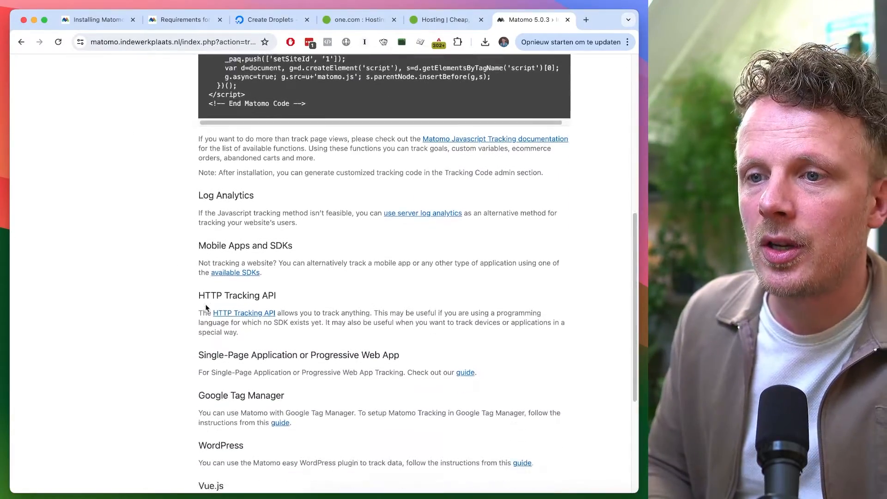
pyautogui.click(238, 458)
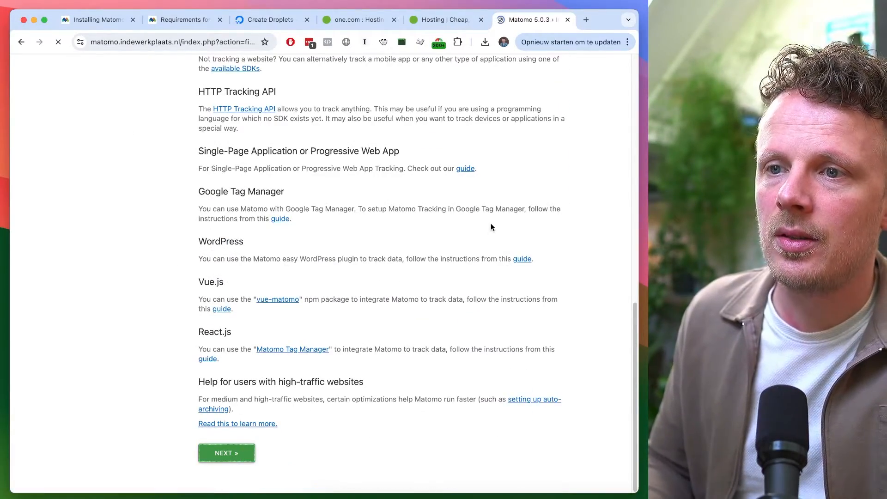
pyautogui.scroll(-5, 498, 213)
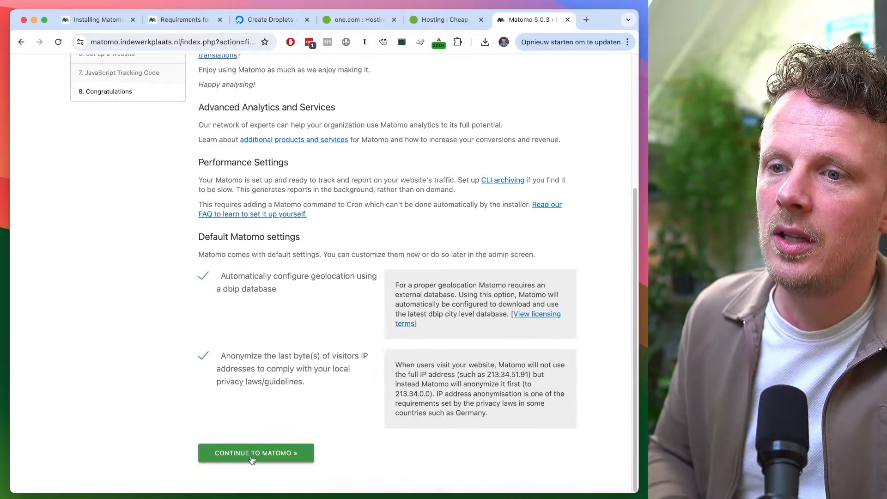
pyautogui.click(255, 454)
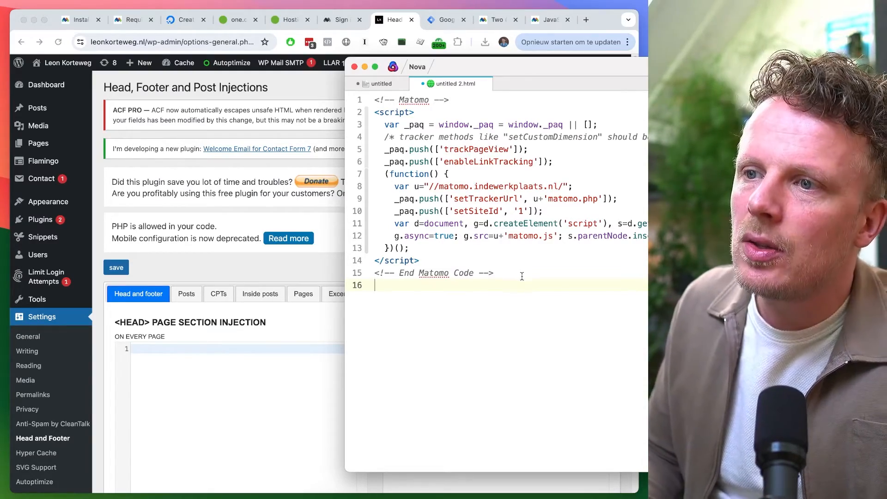
# Paste the Matomo tracking code into the WordPress Head and Footer plugin's head injection for every page
pyautogui.moveTo(522, 277); pyautogui.dragTo(445, 92)
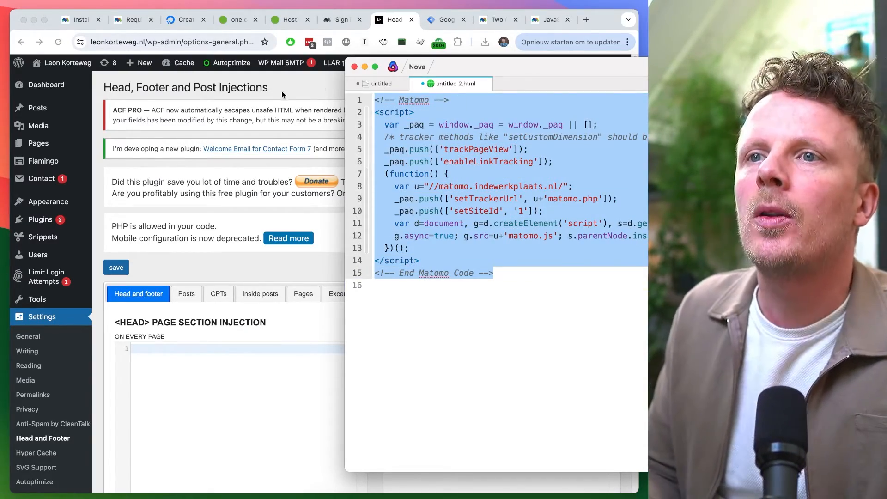
pyautogui.click(282, 92)
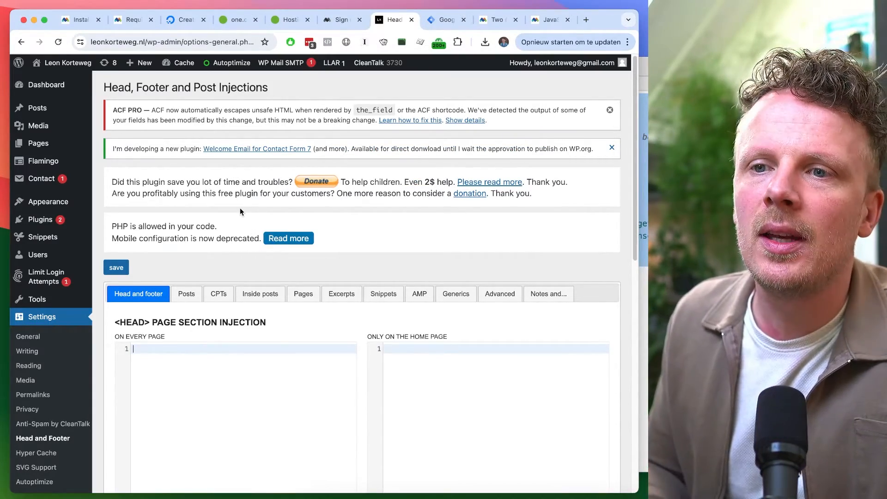
pyautogui.click(192, 356)
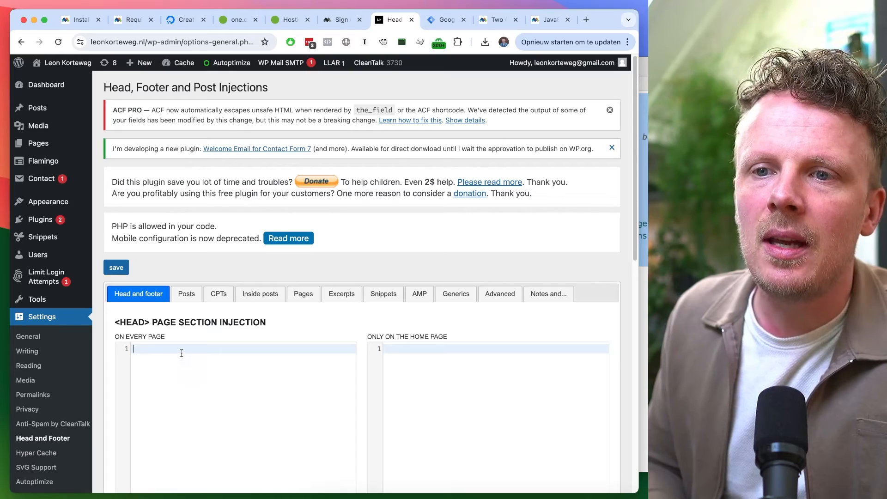
pyautogui.press('cmd+v')
pyautogui.scroll(1, 210, 384)
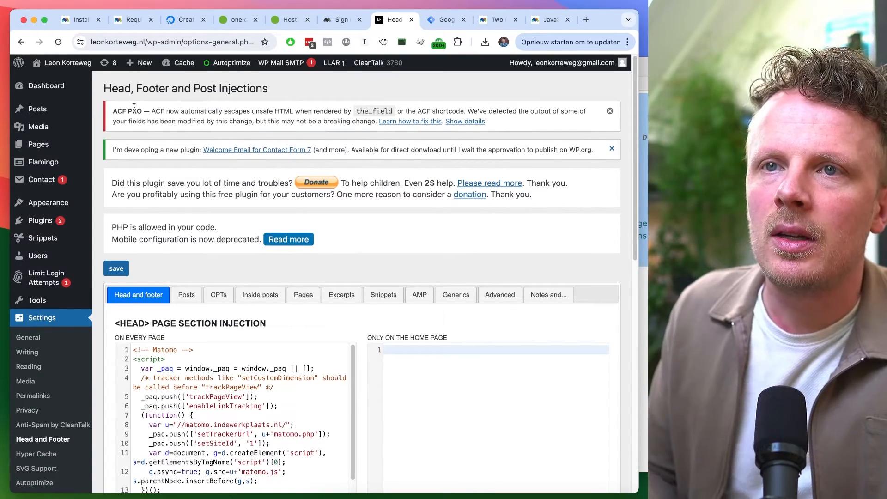
pyautogui.moveTo(124, 87); pyautogui.dragTo(226, 85)
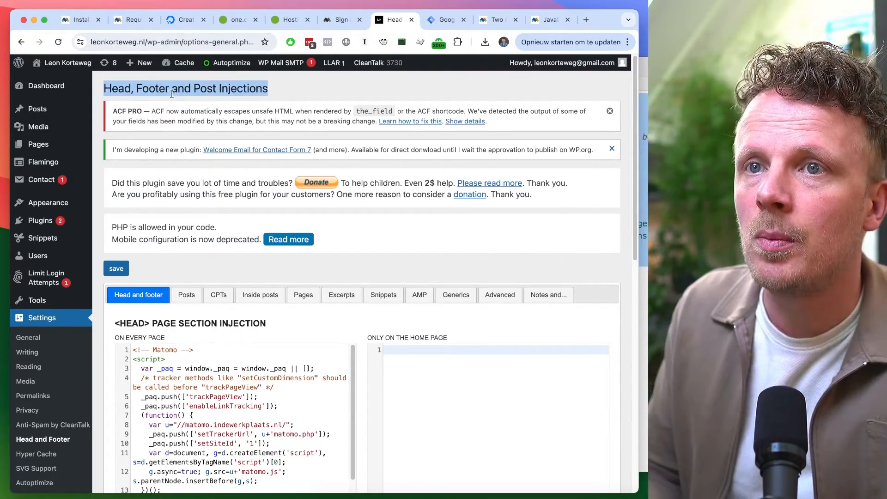
# Compare the Matomo tracking code in the WordPress head injection, the Nova document and the Google Tag Manager tag
pyautogui.click(162, 353)
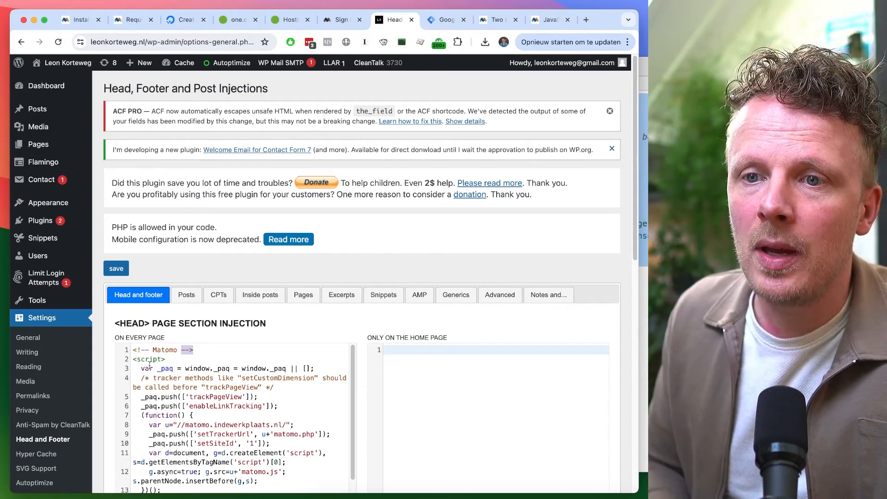
pyautogui.tripleClick(136, 325)
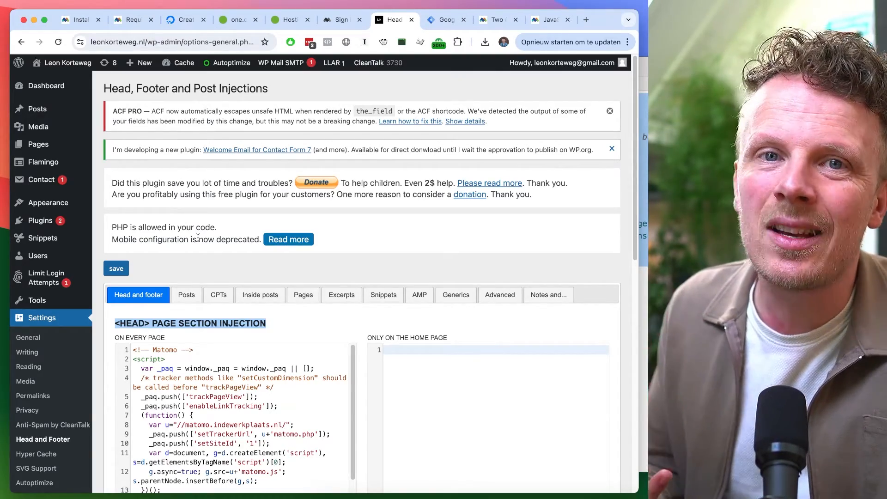
pyautogui.press('super+Tab')
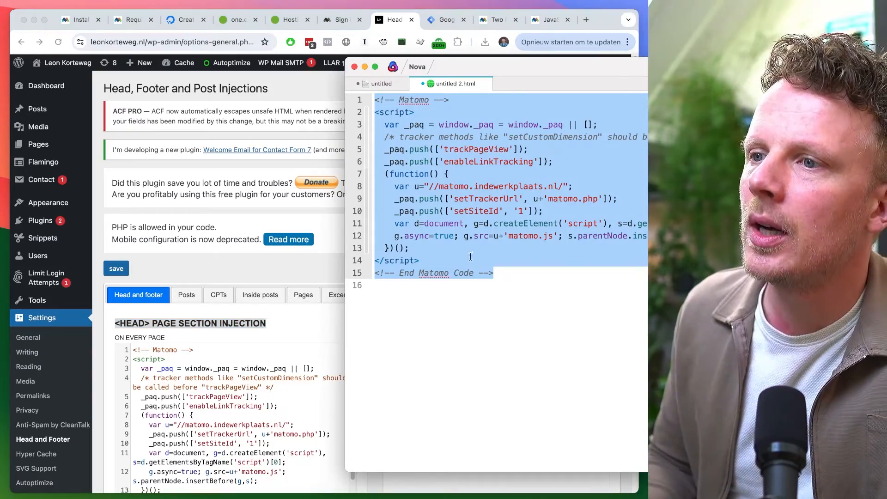
pyautogui.click(502, 279)
pyautogui.moveTo(516, 276); pyautogui.dragTo(380, 102)
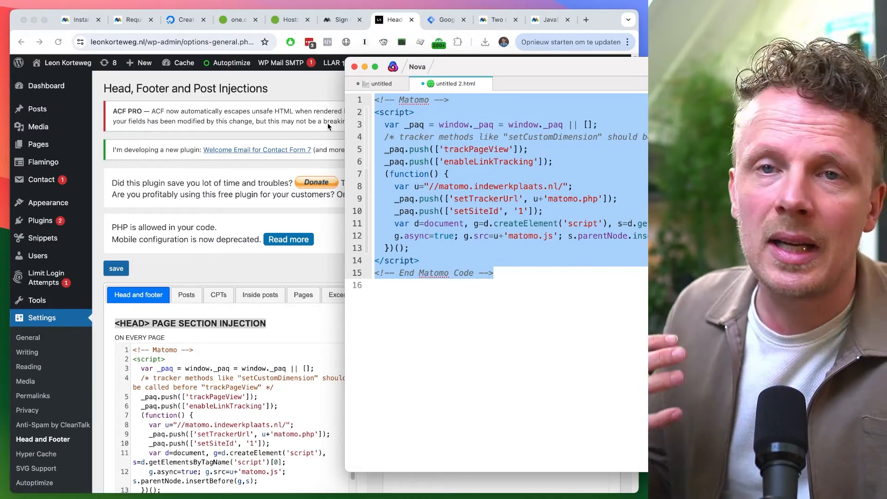
pyautogui.click(507, 282)
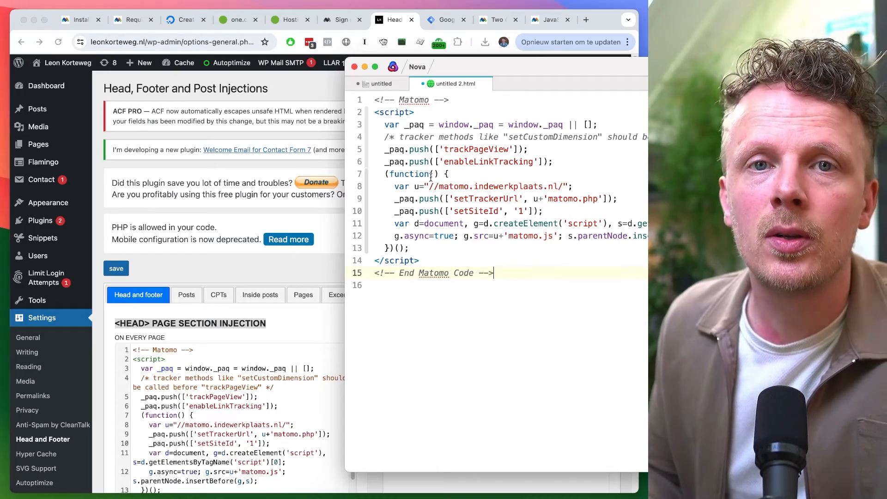
pyautogui.click(305, 116)
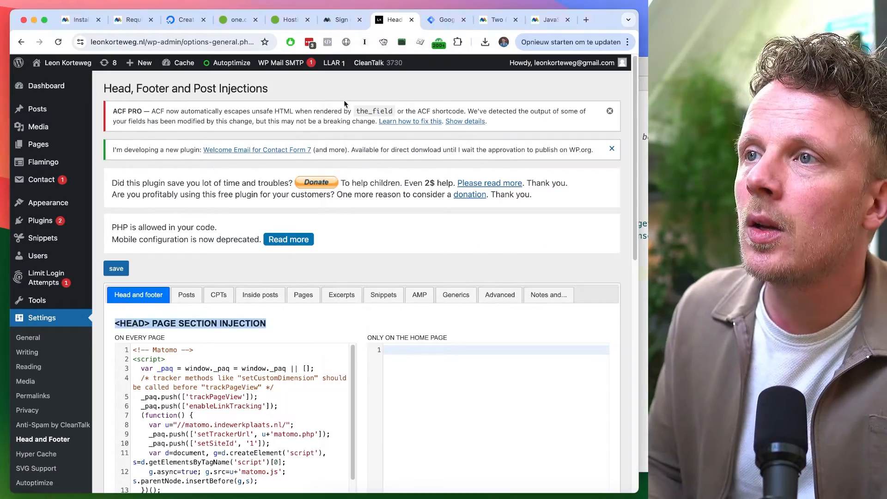
pyautogui.click(444, 19)
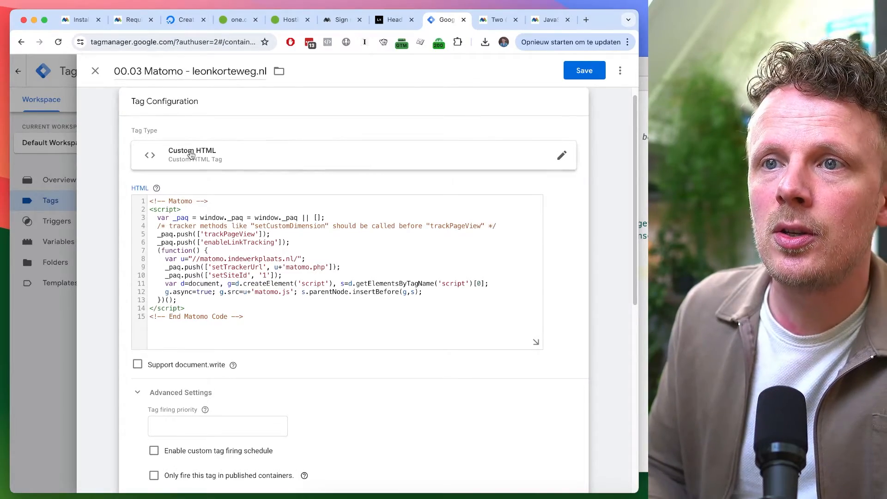
pyautogui.moveTo(259, 321); pyautogui.dragTo(155, 198)
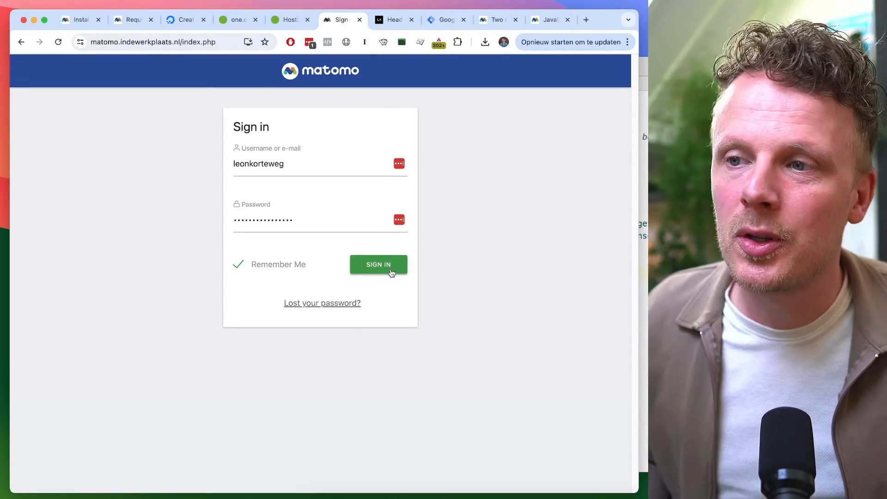
# Sign in to the Matomo instance with the saved username and password
pyautogui.click(299, 163)
pyautogui.click(457, 147)
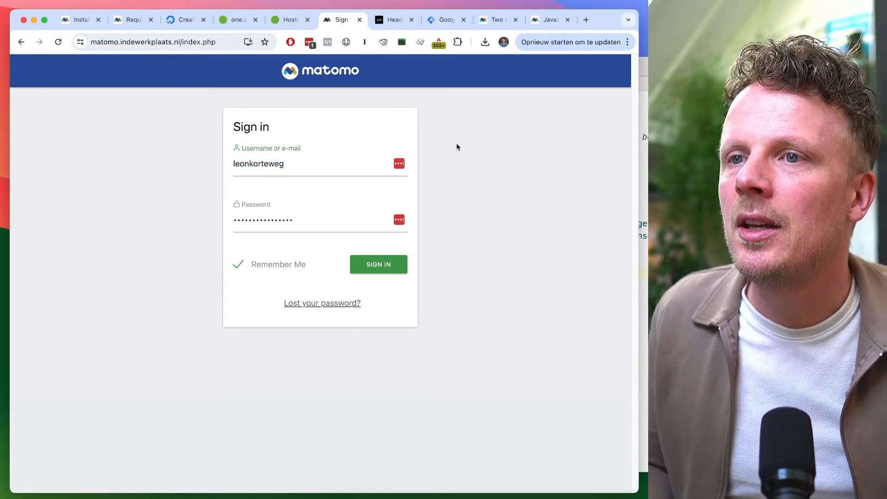
pyautogui.click(391, 264)
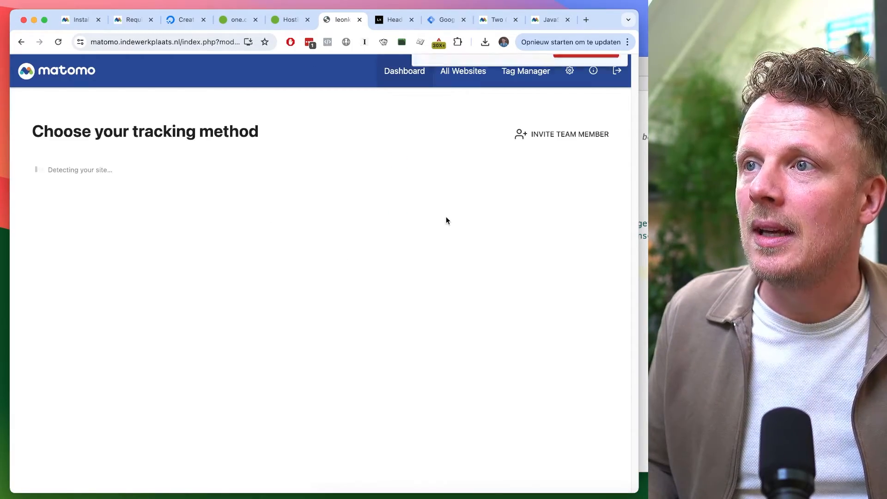
# Choose the JavaScript Code method on Matomo's tracking-method page
pyautogui.click(586, 146)
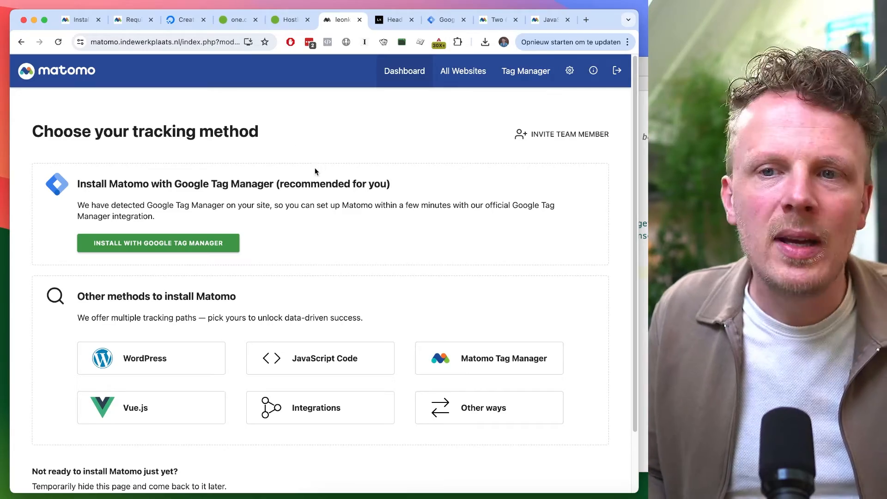
pyautogui.scroll(-3, 317, 168)
pyautogui.scroll(3, 318, 168)
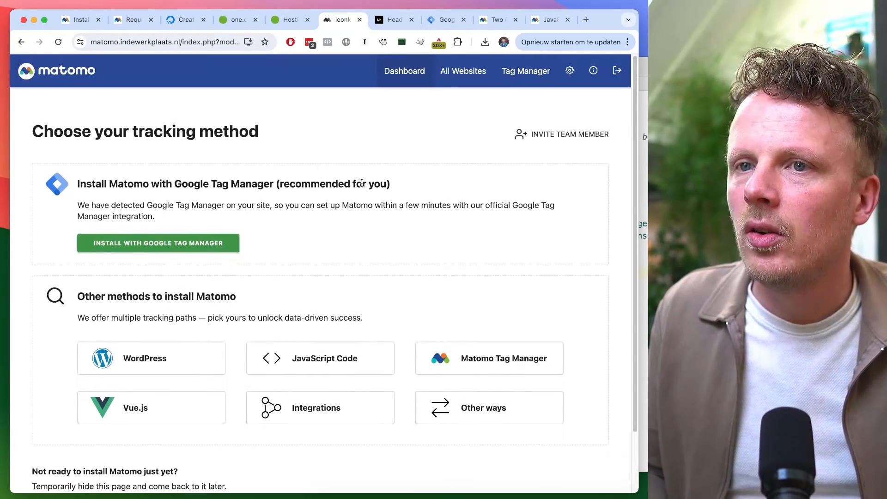
pyautogui.scroll(-3, 287, 238)
pyautogui.click(296, 288)
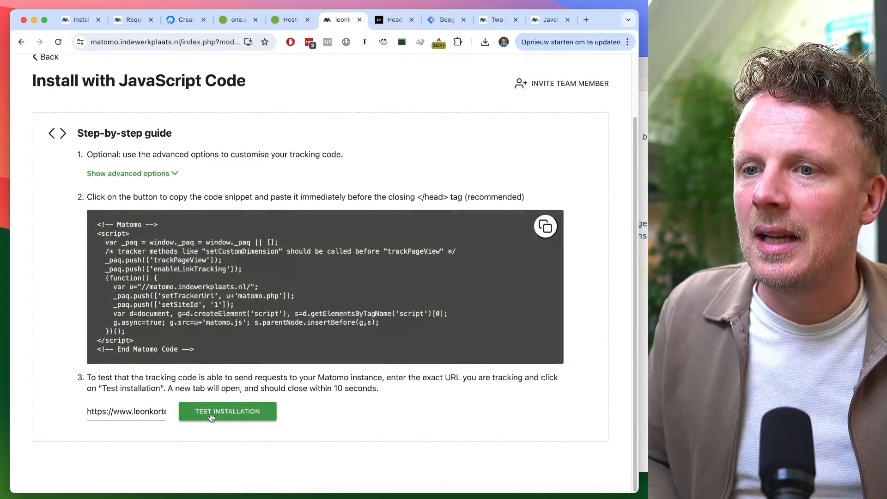
# Test the tracking installation with the website URL, purging all WordPress caches before retesting
pyautogui.click(210, 417)
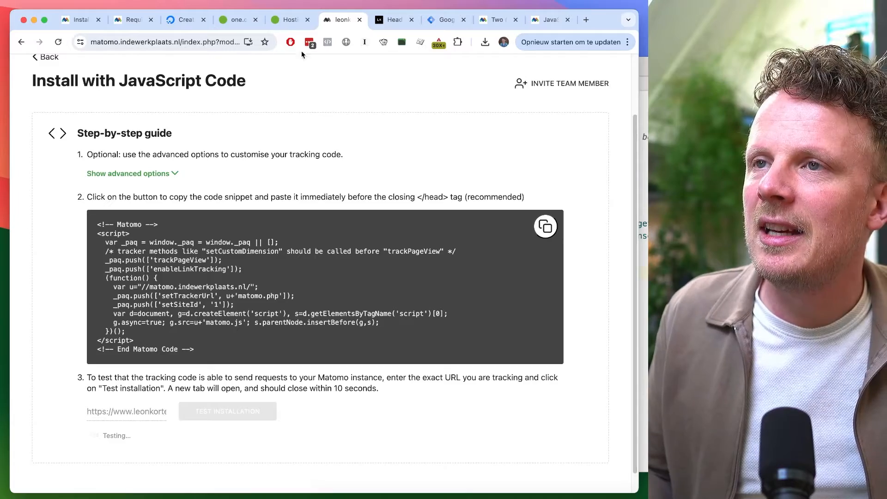
pyautogui.click(393, 19)
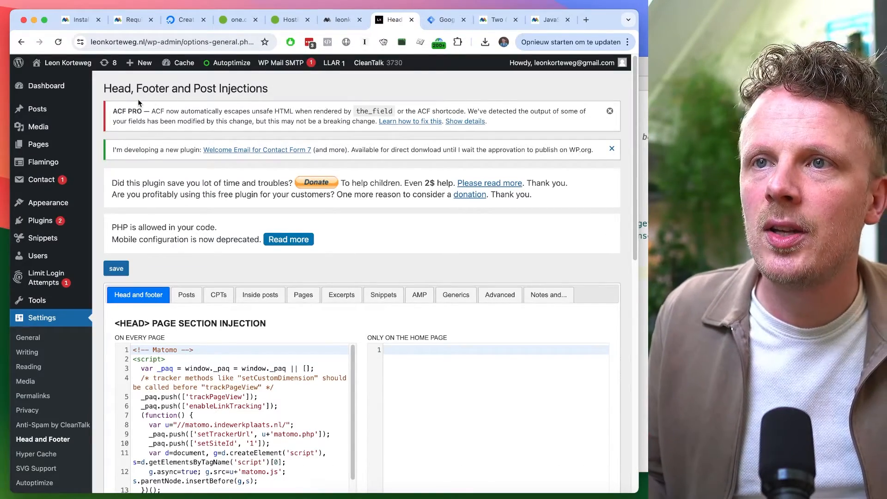
pyautogui.moveTo(176, 68)
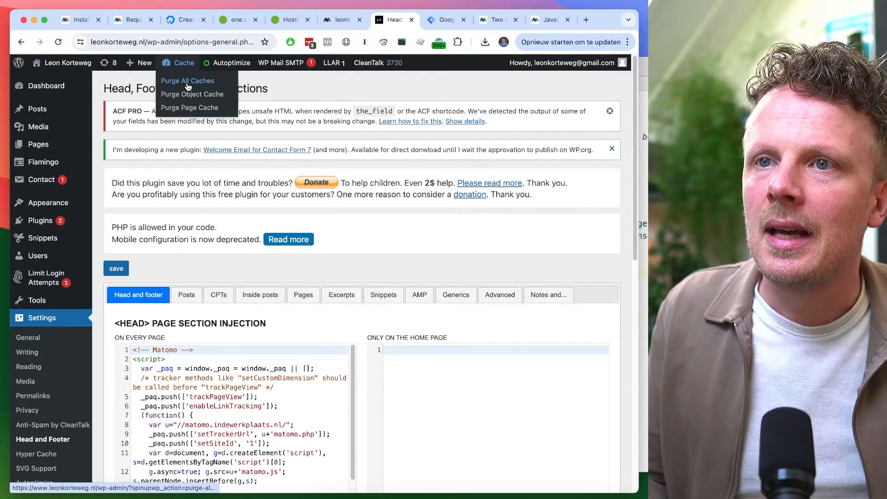
pyautogui.click(185, 83)
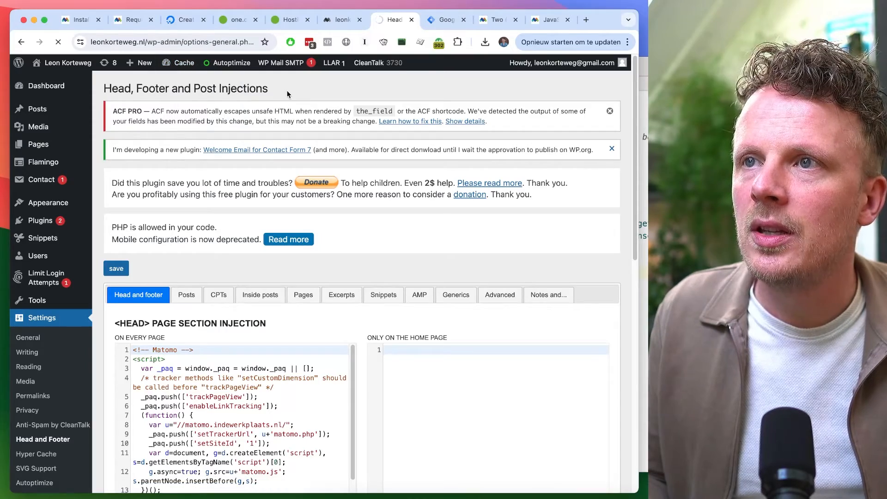
pyautogui.click(341, 21)
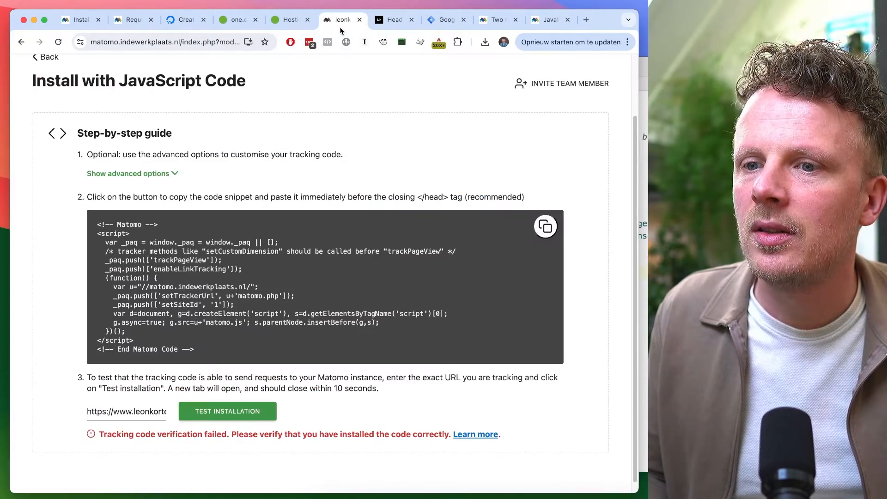
pyautogui.click(234, 416)
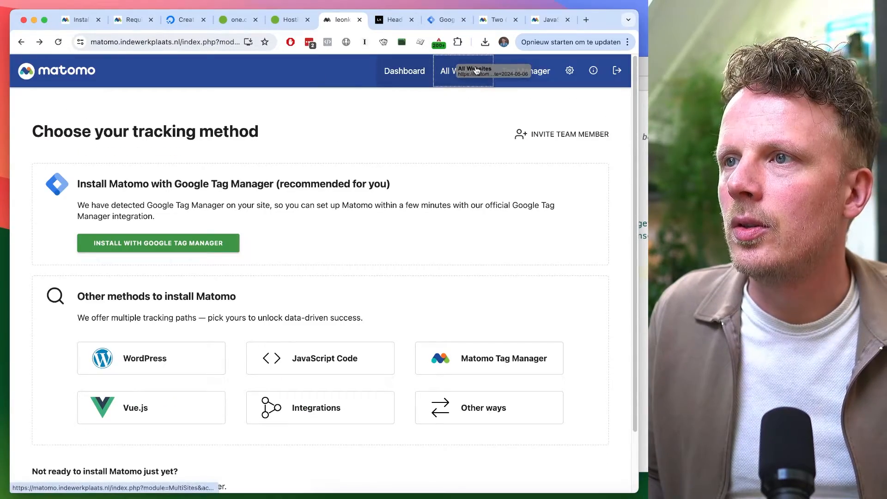
# Open the All Websites overview and the Matomo dashboard, hiding the tracking-method page for an hour
pyautogui.click(475, 74)
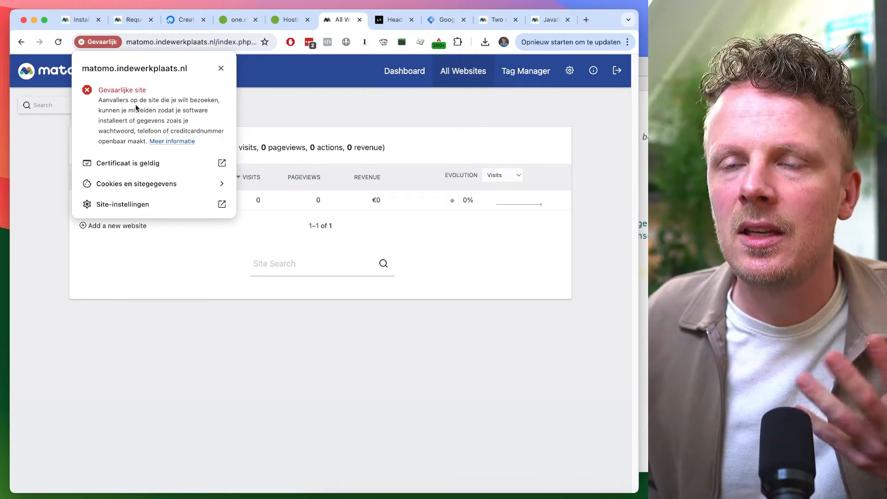
pyautogui.click(245, 124)
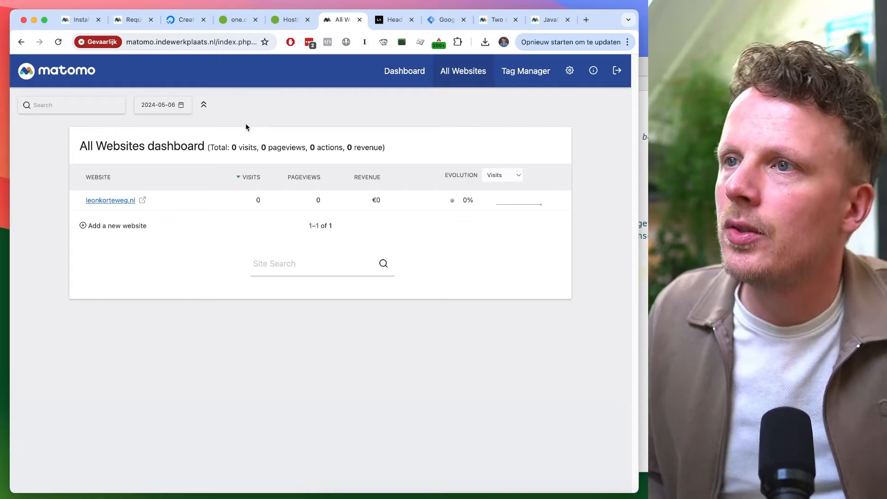
pyautogui.click(405, 74)
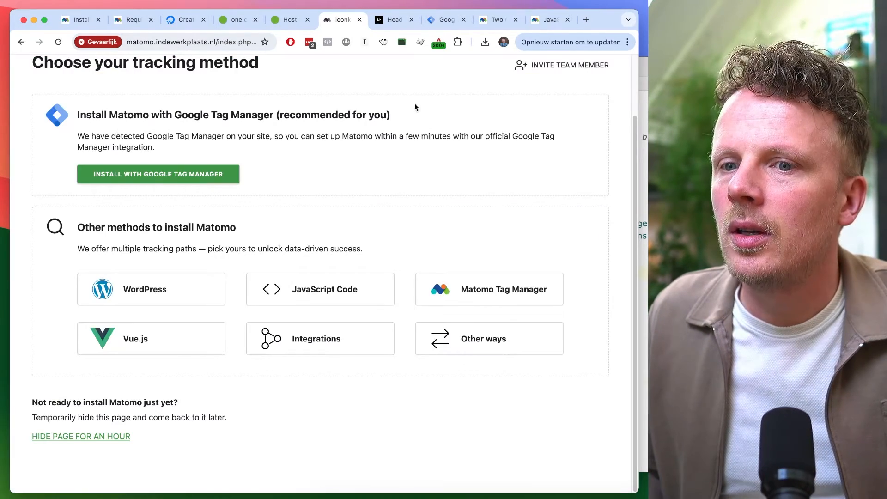
pyautogui.click(112, 438)
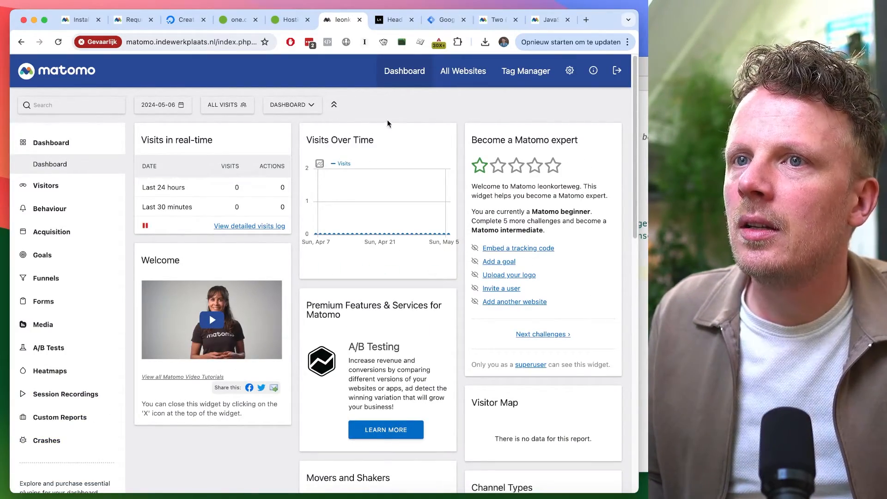
# Open the WordPress site's front end in a new tab
pyautogui.click(395, 19)
pyautogui.moveTo(78, 72)
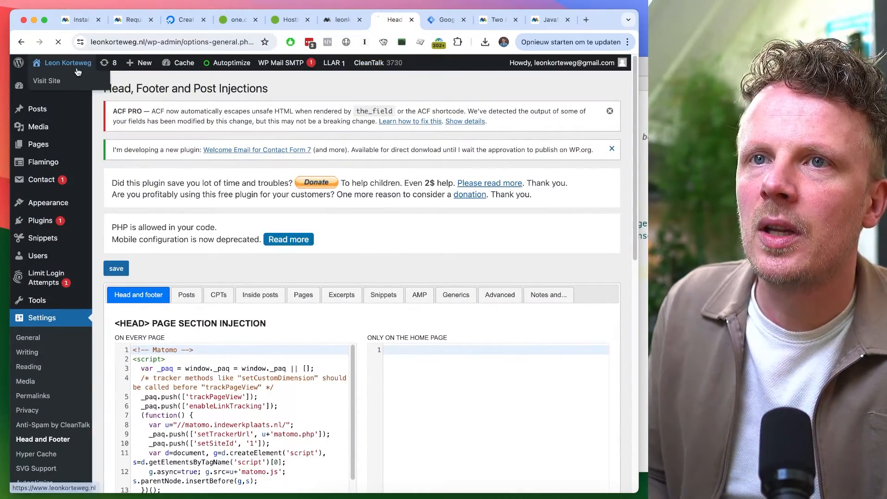
pyautogui.click(46, 81)
# Check Matomo's detailed visits log and real-time visits report while reloading the website
pyautogui.click(346, 21)
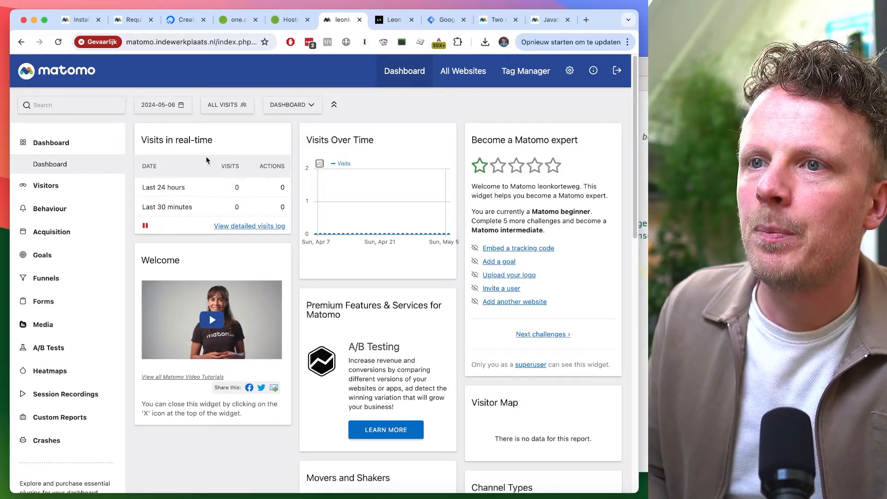
pyautogui.click(231, 226)
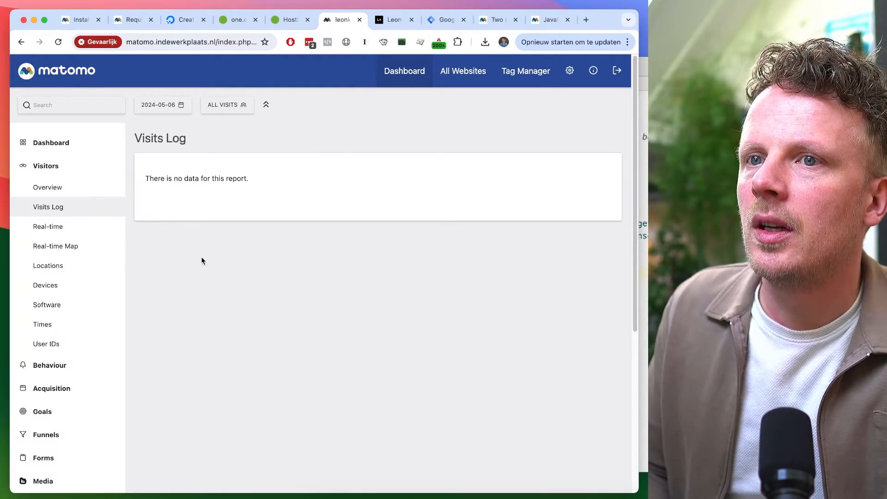
pyautogui.hotkey('ctrl', 'Tab')
pyautogui.press('super+r')
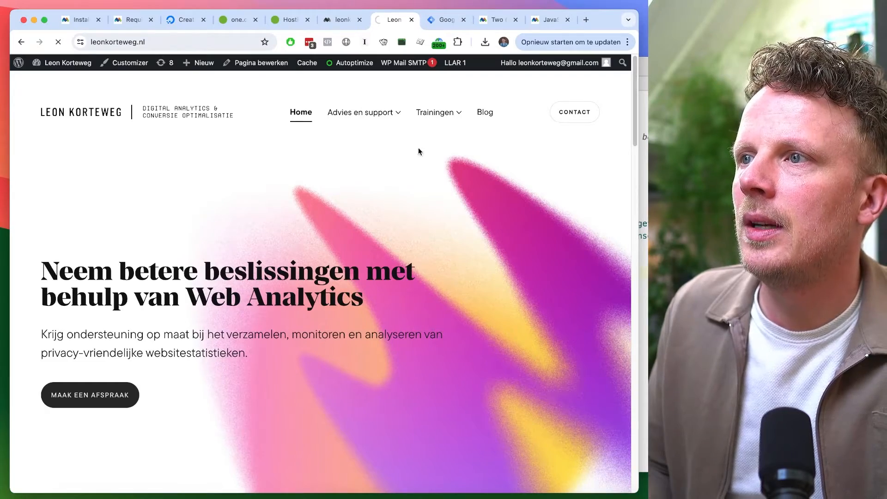
pyautogui.hotkey('ctrl', 'shift', 'Tab')
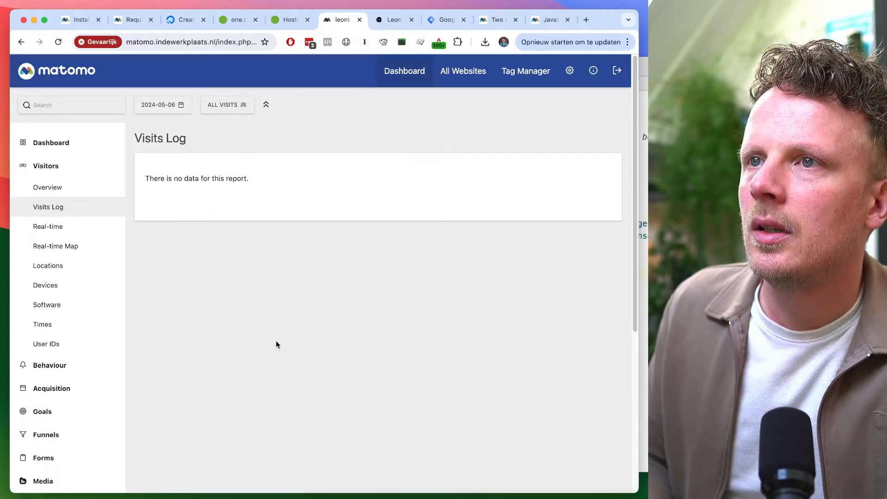
pyautogui.hotkey('ctrl', 'Tab')
pyautogui.hotkey('ctrl', 'shift', 'Tab')
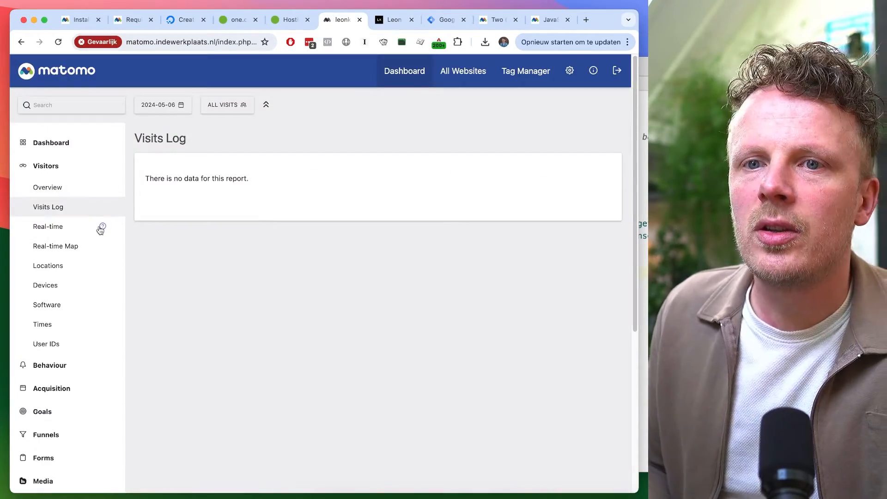
pyautogui.click(76, 228)
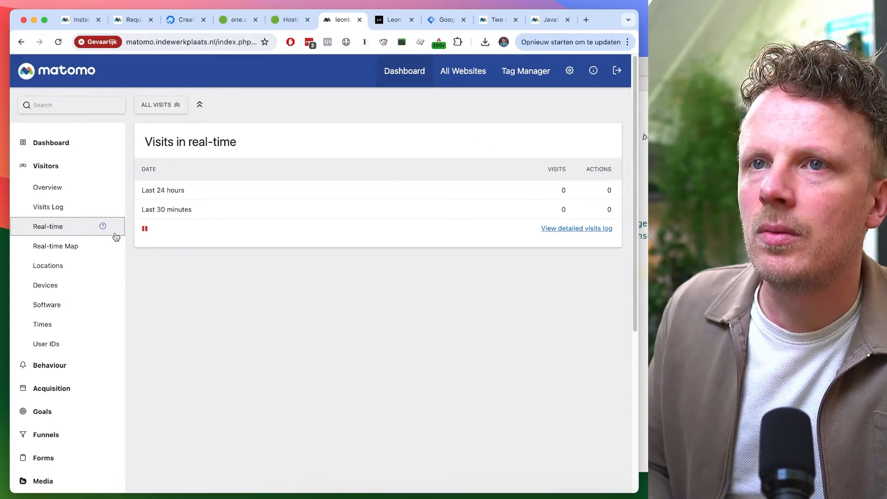
# Inspect the website's network requests filtered by matomo after reloading the page
pyautogui.hotkey('ctrl', 'Tab')
pyautogui.rightClick(274, 226)
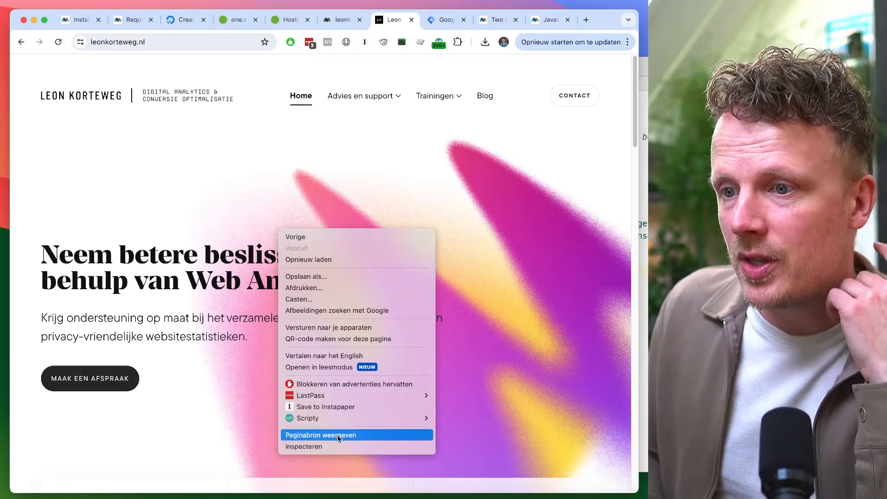
pyautogui.click(339, 444)
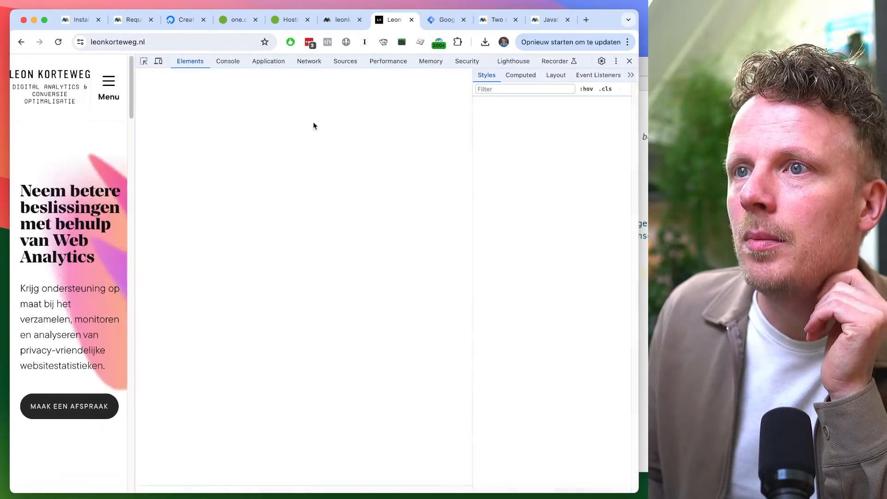
pyautogui.click(310, 62)
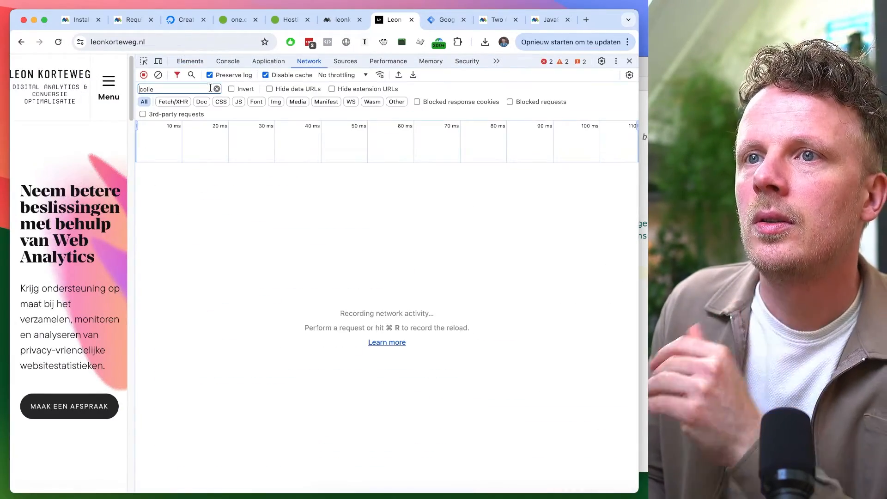
pyautogui.click(216, 88)
pyautogui.write('matomo')
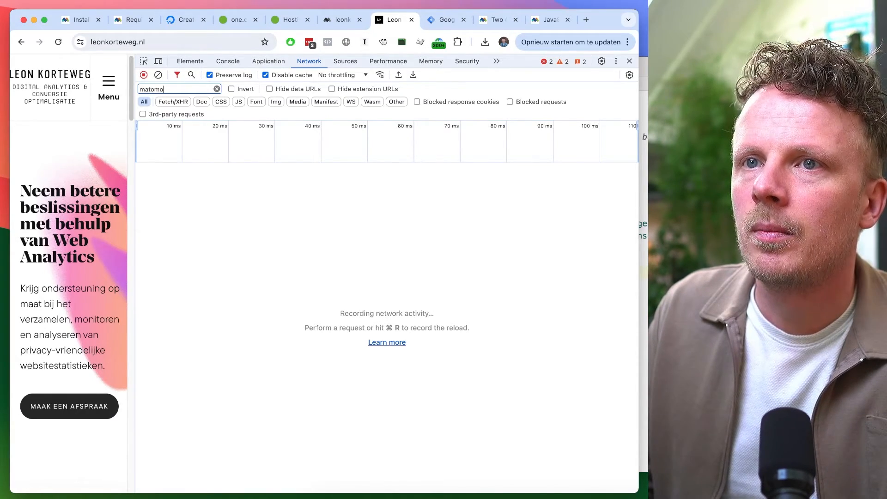
pyautogui.press('super+r')
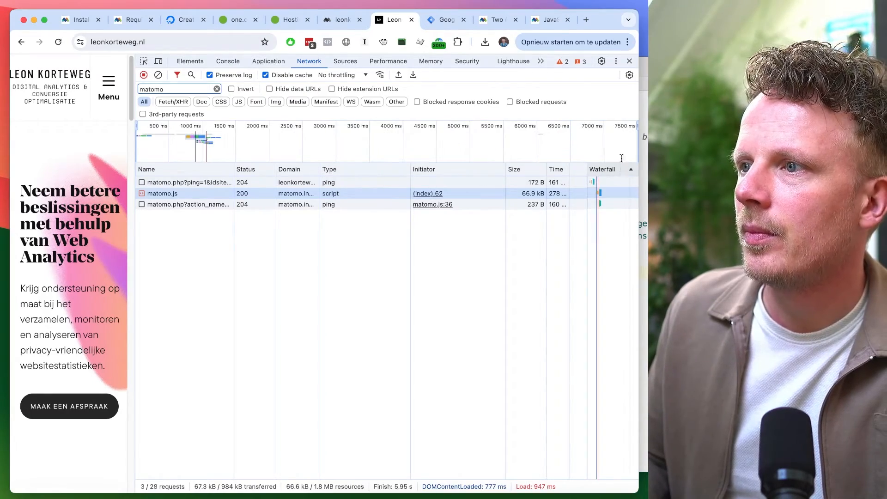
# Dock the developer tools to the bottom of the browser window and enlarge the network panel
pyautogui.click(616, 61)
pyautogui.click(611, 79)
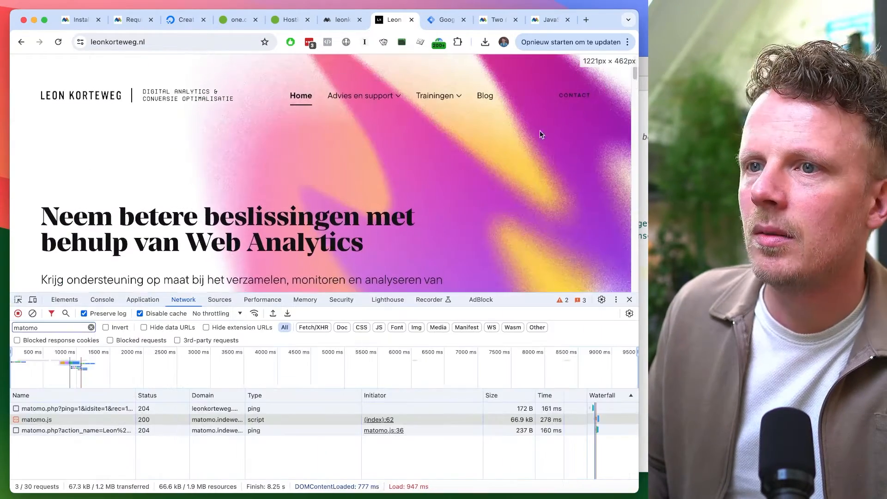
pyautogui.tripleClick(307, 282)
pyautogui.moveTo(312, 252); pyautogui.dragTo(321, 176)
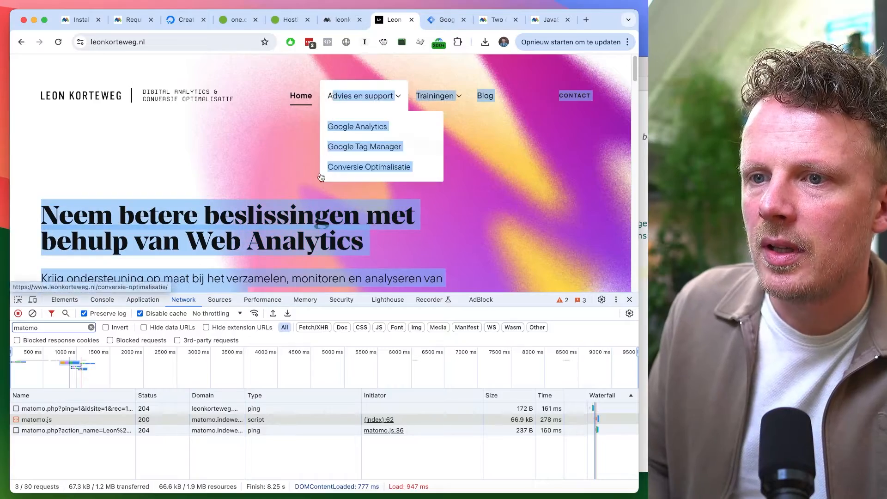
pyautogui.moveTo(308, 293); pyautogui.dragTo(317, 134)
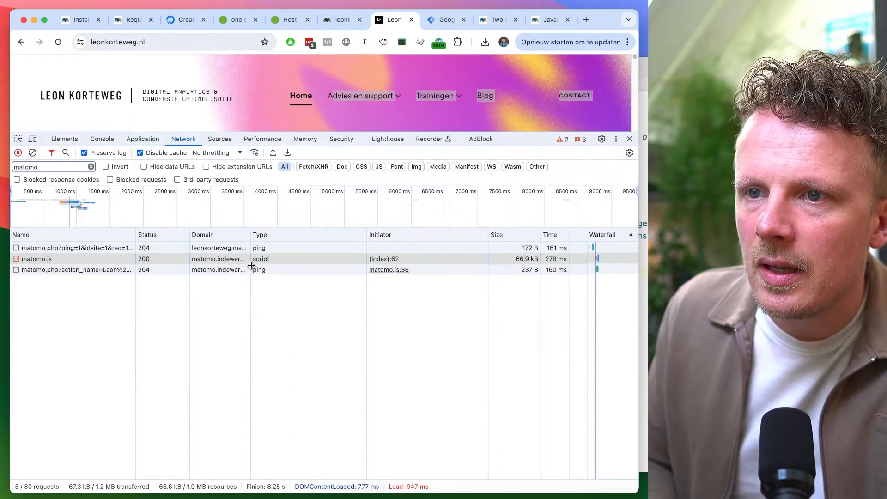
# Inspect the headers of the matomo.js request and the payload of the matomo.php tracking request
pyautogui.click(70, 258)
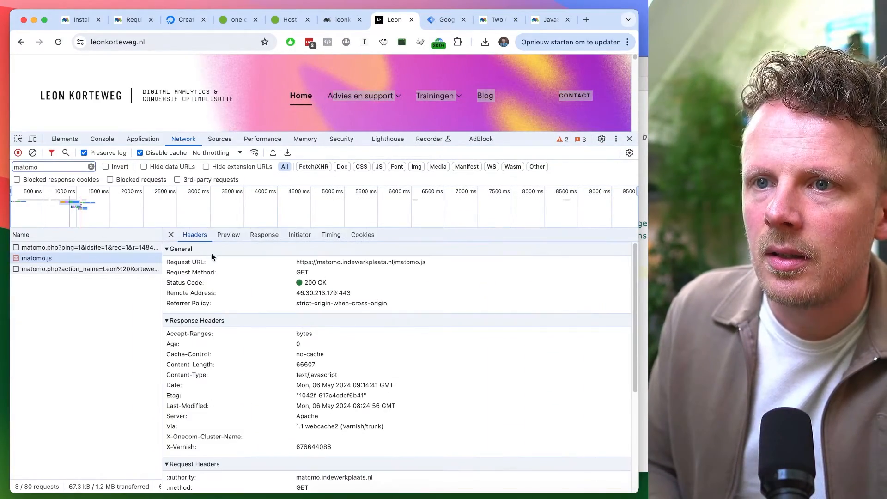
pyautogui.tripleClick(337, 261)
pyautogui.doubleClick(310, 283)
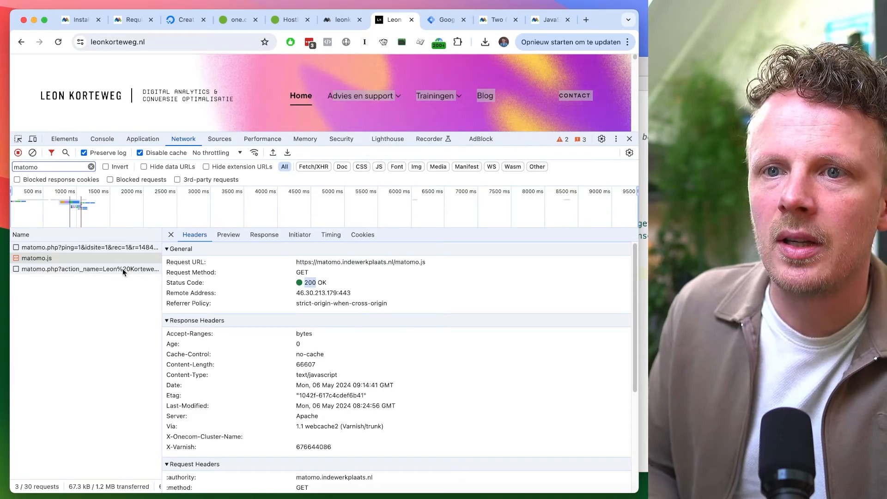
pyautogui.click(124, 269)
pyautogui.scroll(-4, 214, 335)
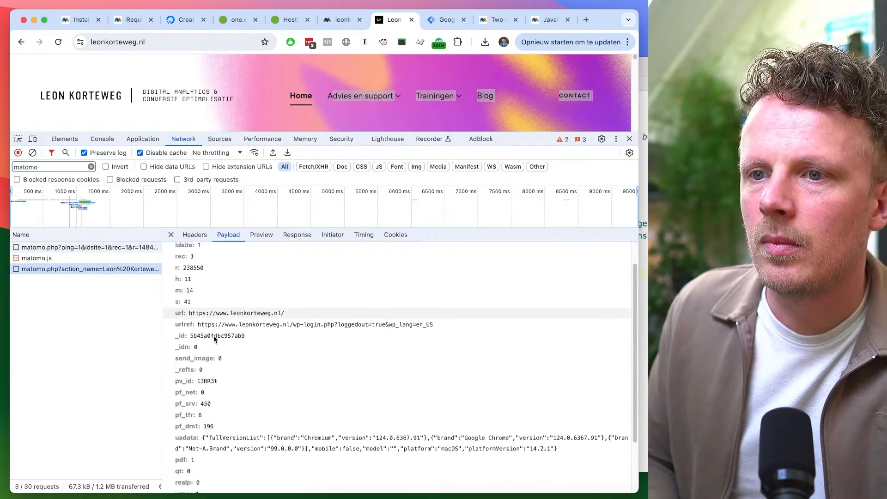
pyautogui.scroll(4, 231, 331)
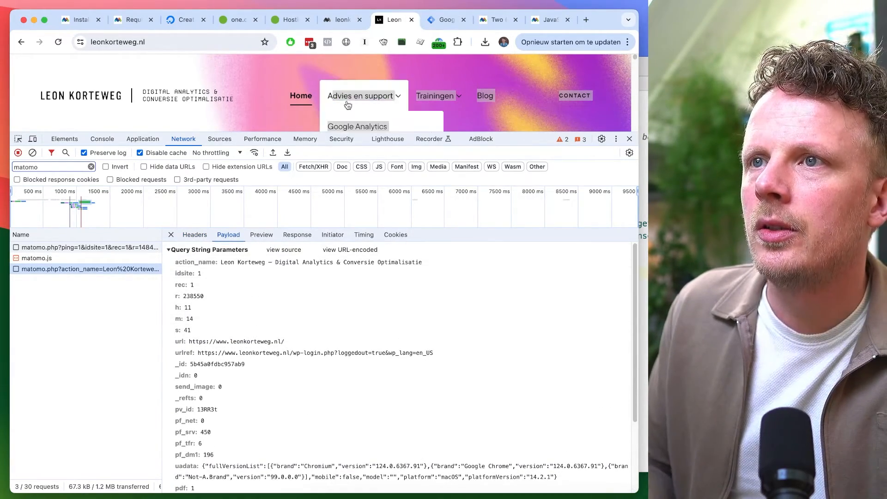
# Check the recorded visit in Matomo's visits log, including its visitor ID and IP address
pyautogui.hotkey('ctrl', 'shift', 'Tab')
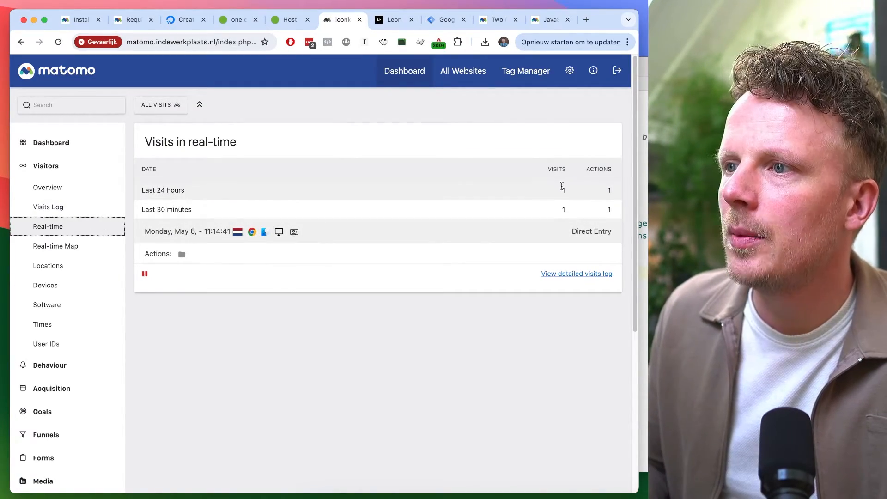
pyautogui.click(81, 212)
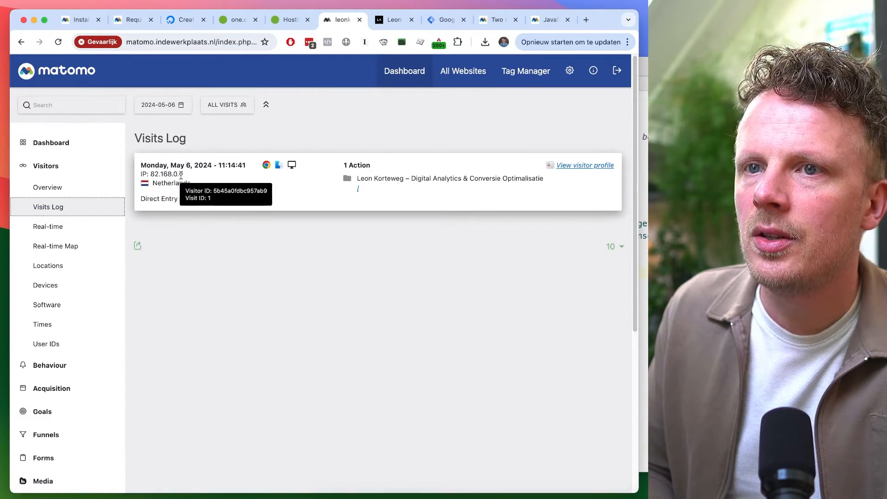
pyautogui.moveTo(174, 175); pyautogui.dragTo(185, 177)
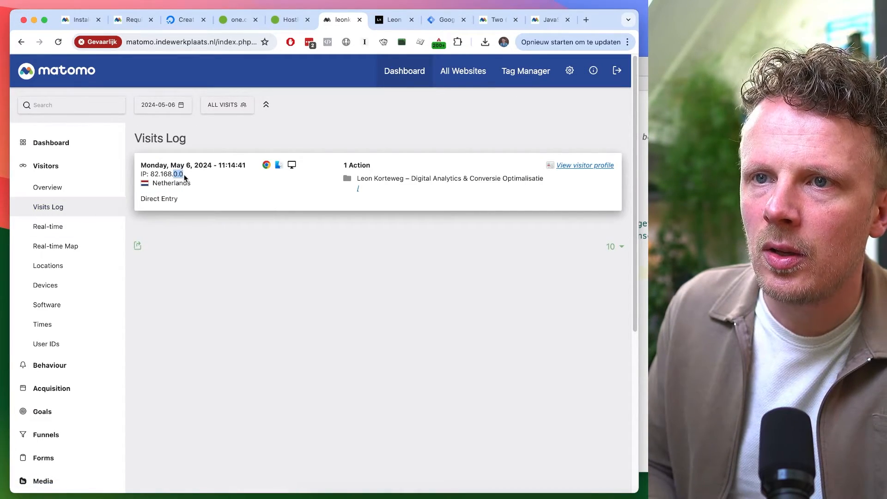
pyautogui.click(195, 257)
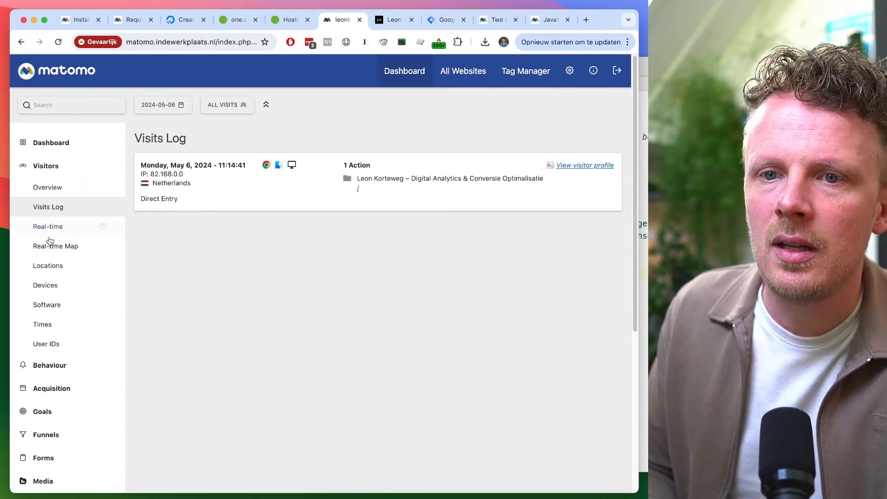
# Collapse the Visitors section and open the Matomo dashboard
pyautogui.click(79, 166)
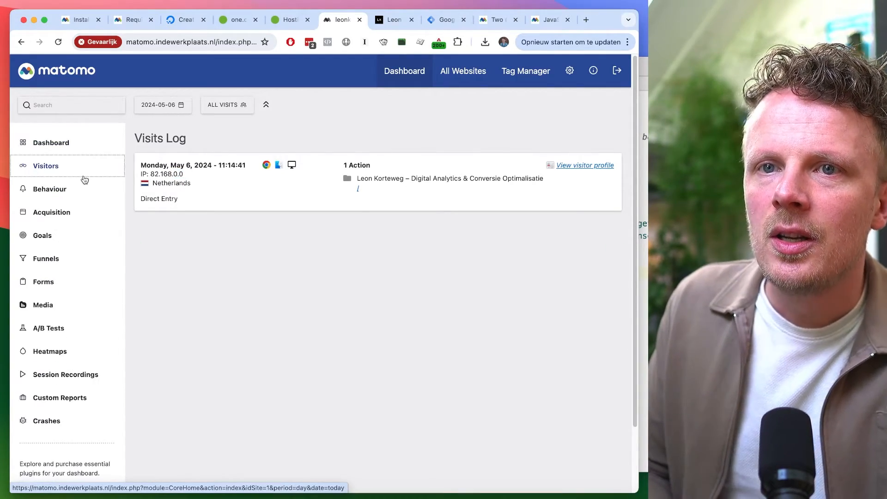
pyautogui.click(70, 144)
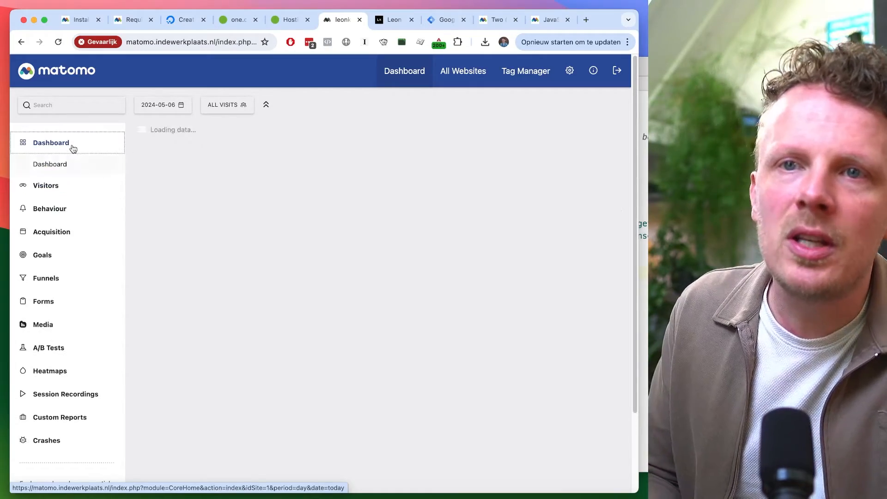
pyautogui.moveTo(448, 202)
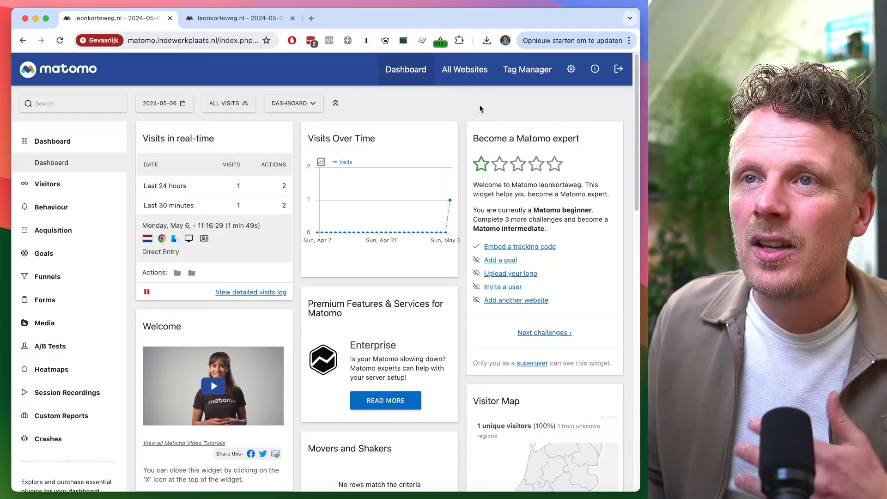
# Compare the self-hosted Matomo dashboard with the matomo.cloud dashboard by switching between their tabs
pyautogui.click(243, 19)
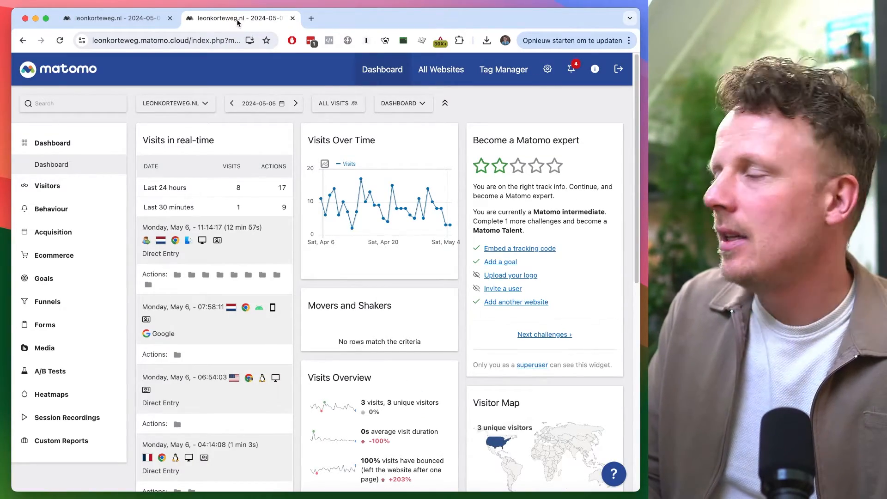
pyautogui.click(138, 23)
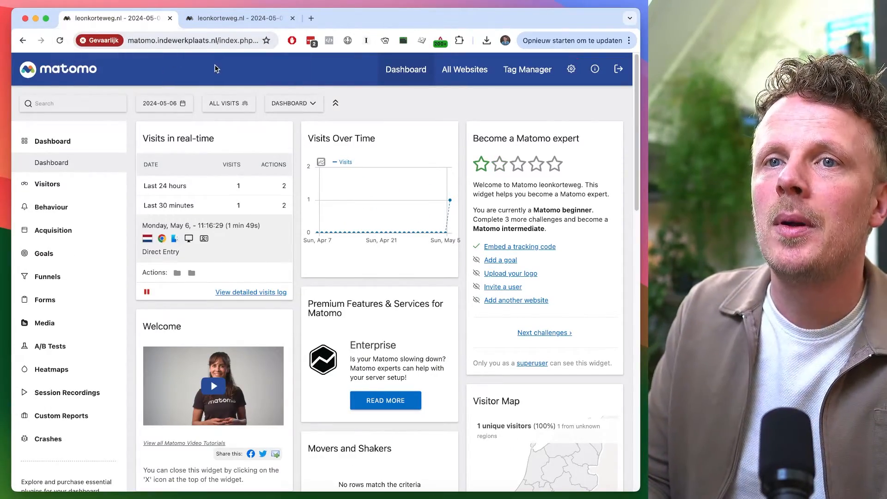
pyautogui.hotkey('ctrl', 'Tab')
pyautogui.hotkey('ctrl', 'Tab')
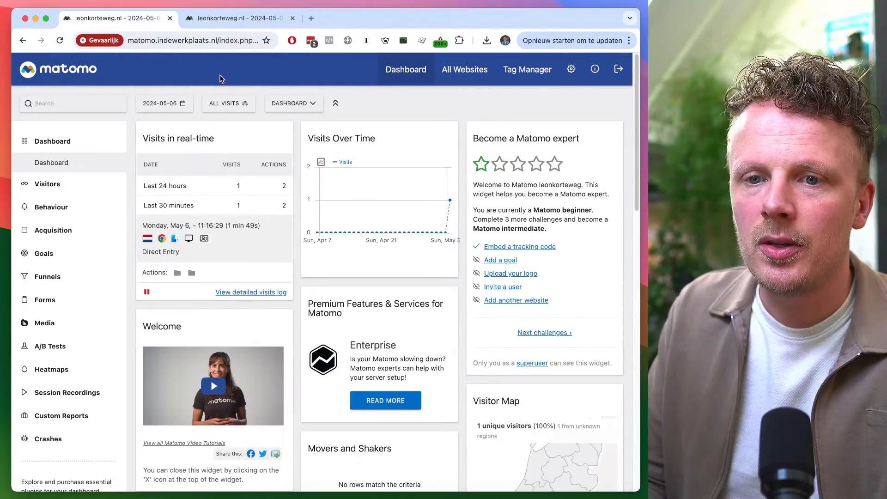
pyautogui.hotkey('ctrl', 'Tab')
pyautogui.hotkey('ctrl', 'Tab')
pyautogui.hotkey('ctrl', 'Tab')
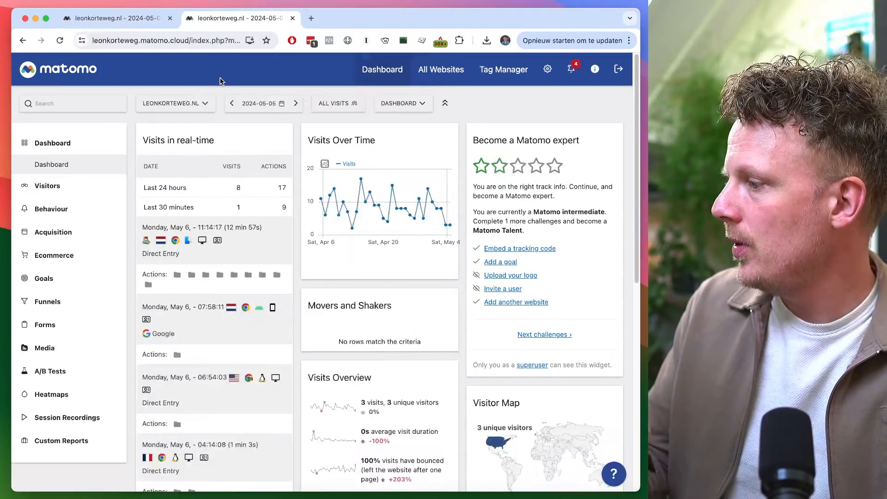
pyautogui.hotkey('ctrl', 'Tab')
pyautogui.hotkey('ctrl', 'Tab')
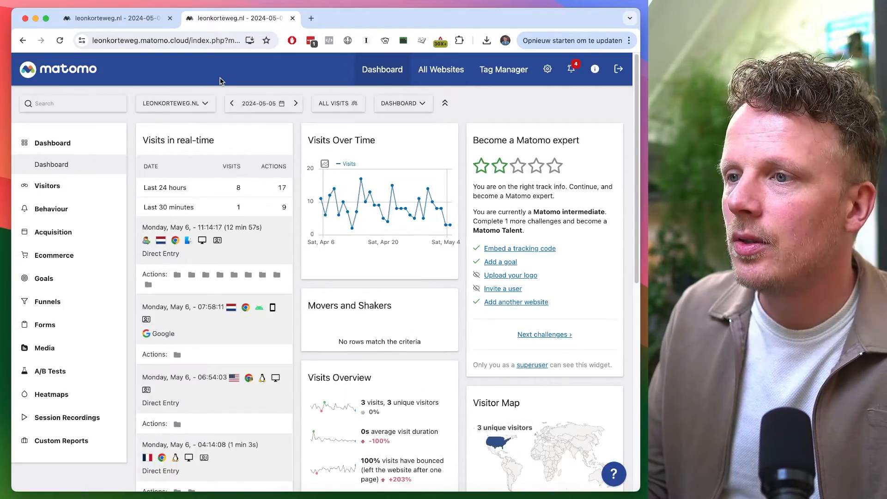
pyautogui.hotkey('ctrl', 'Tab')
pyautogui.hotkey('ctrl', 'Tab')
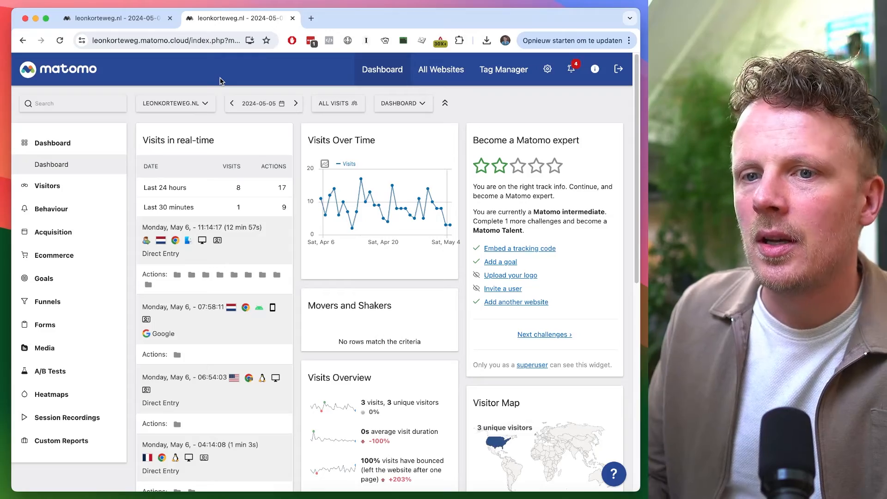
pyautogui.hotkey('ctrl', 'Tab')
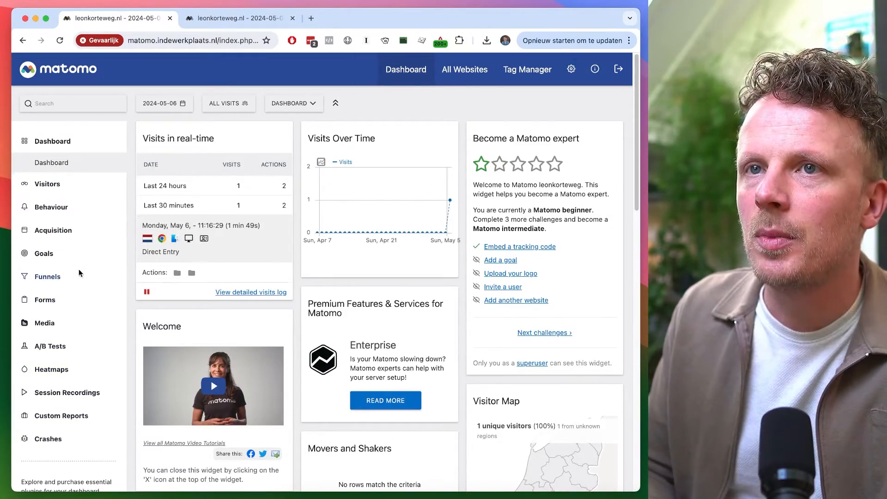
pyautogui.hotkey('ctrl', 'Tab')
pyautogui.hotkey('ctrl', 'Tab')
pyautogui.hotkey('ctrl', 'Tab')
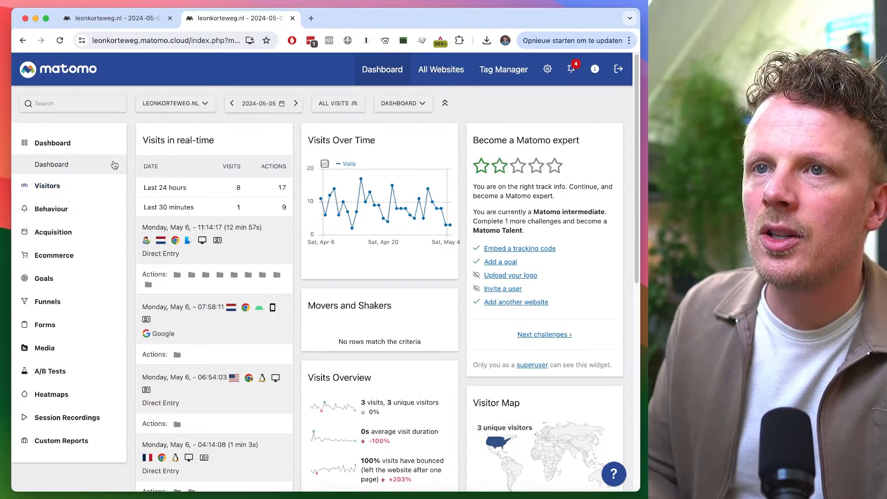
pyautogui.hotkey('ctrl', 'Tab')
# Open the Visitors overview in both Matomo instances and compare them
pyautogui.click(79, 185)
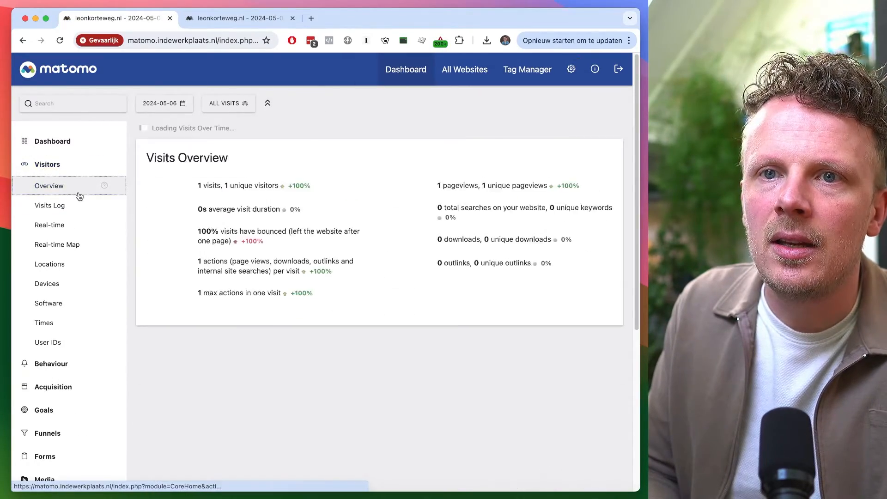
pyautogui.hotkey('ctrl', 'Tab')
pyautogui.click(73, 188)
pyautogui.hotkey('ctrl', 'Tab')
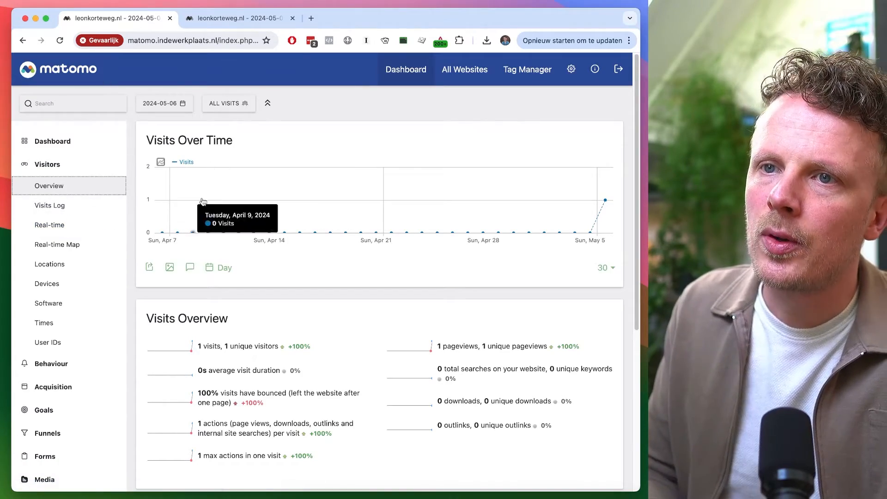
pyautogui.hotkey('ctrl', 'Tab')
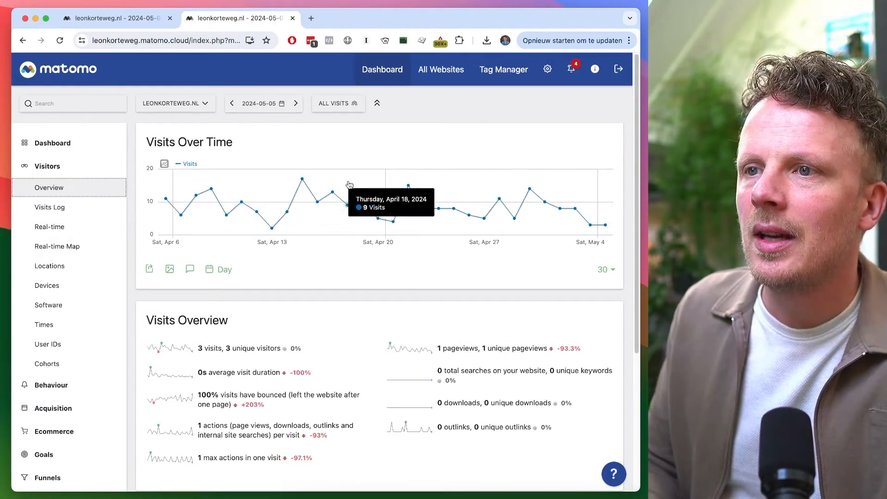
pyautogui.hotkey('ctrl', 'Tab')
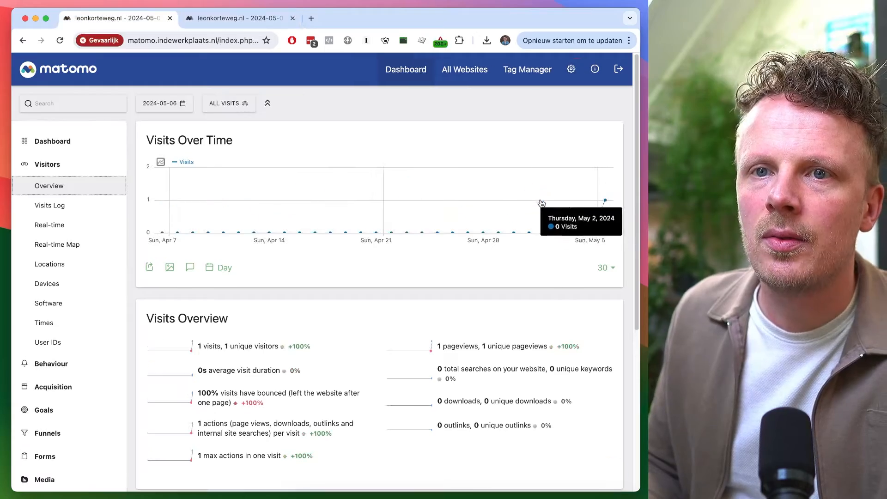
pyautogui.hotkey('ctrl', 'Tab')
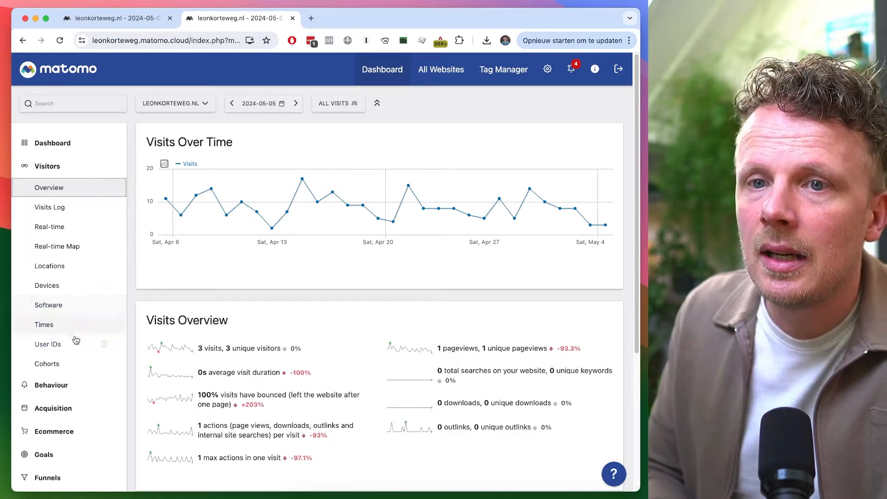
# Open the Cohorts report in the cloud Matomo and compare it with the self-hosted instance
pyautogui.click(66, 366)
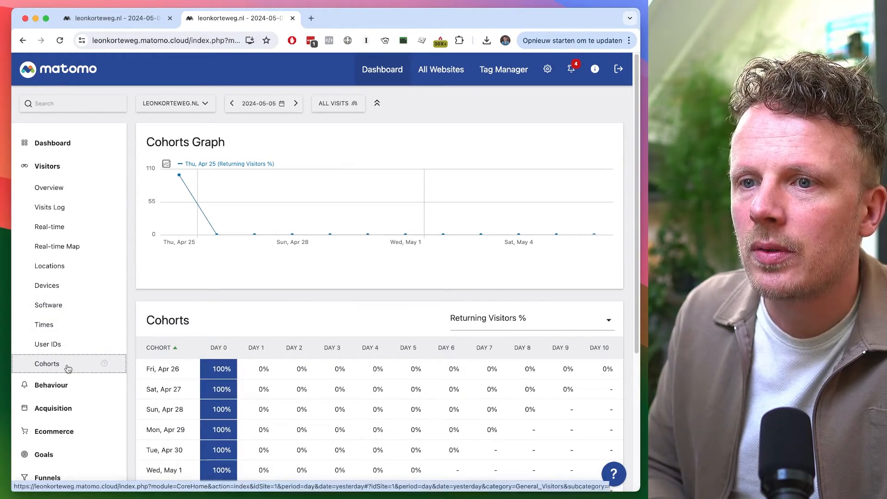
pyautogui.hotkey('ctrl', 'Tab')
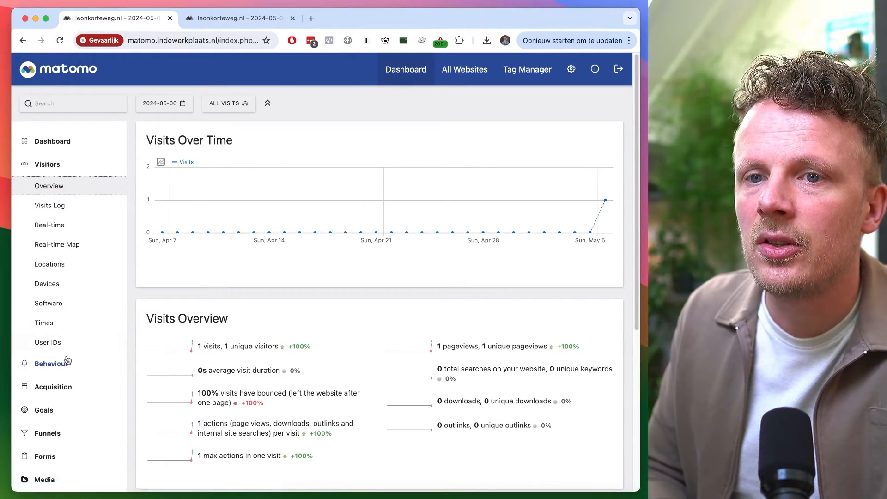
pyautogui.hotkey('ctrl', 'Tab')
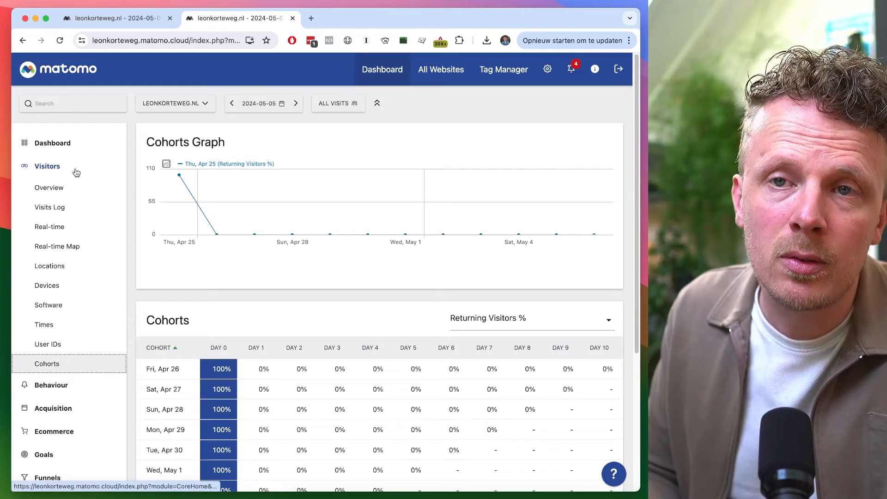
# Open the Behaviour Pages report in the cloud Matomo
pyautogui.click(77, 172)
pyautogui.click(79, 190)
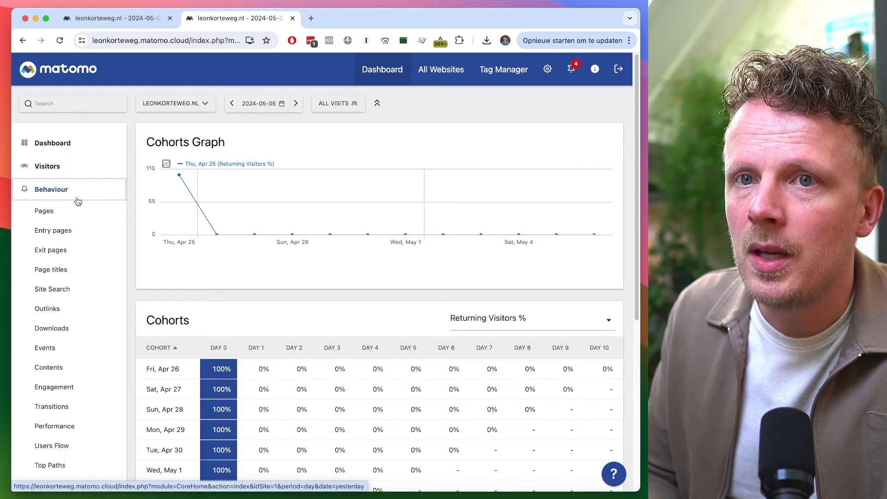
pyautogui.click(74, 218)
# Open the Behaviour Pages report in the self-hosted Matomo and follow the /index page link
pyautogui.hotkey('ctrl', 'Tab')
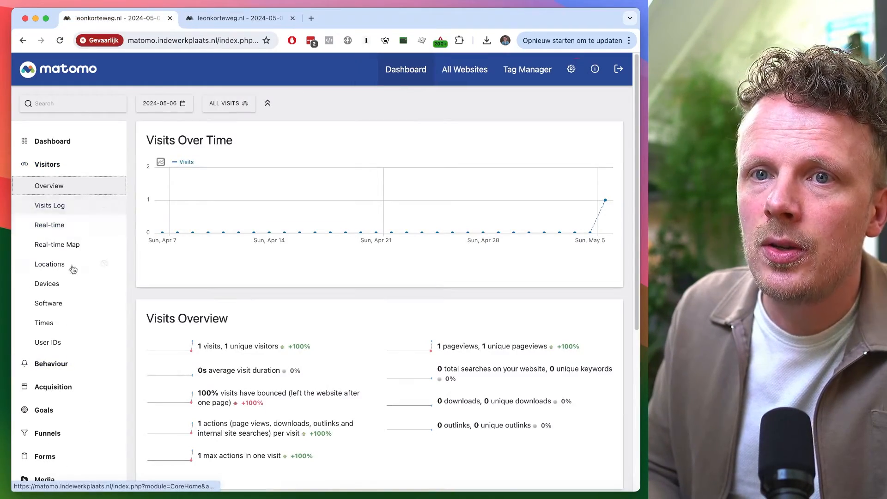
pyautogui.click(76, 364)
pyautogui.click(84, 209)
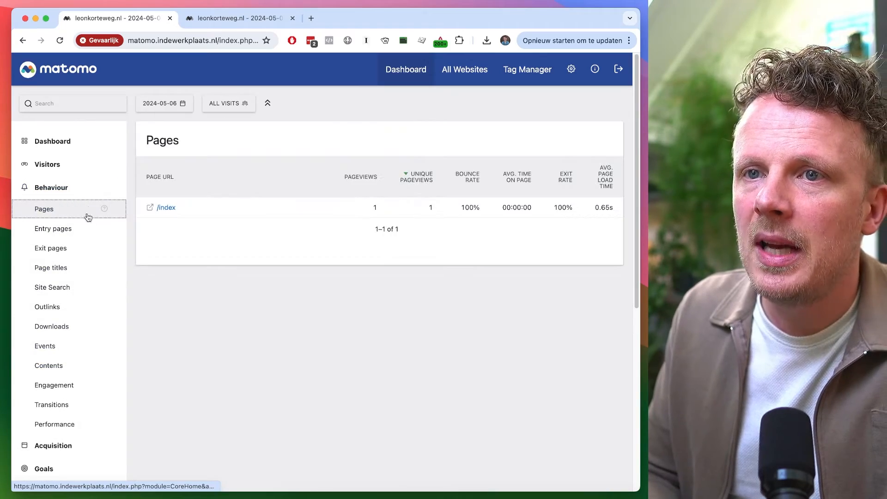
pyautogui.hotkey('ctrl', 'Tab')
pyautogui.hotkey('ctrl', 'Tab')
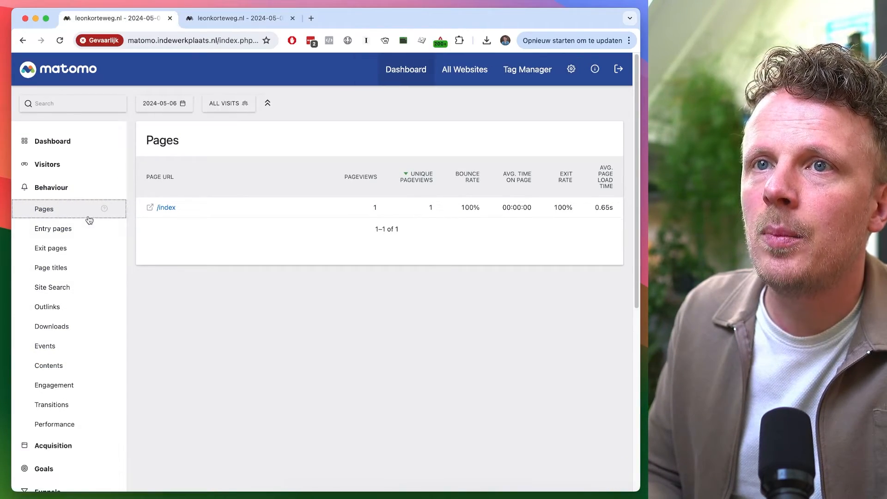
pyautogui.click(165, 209)
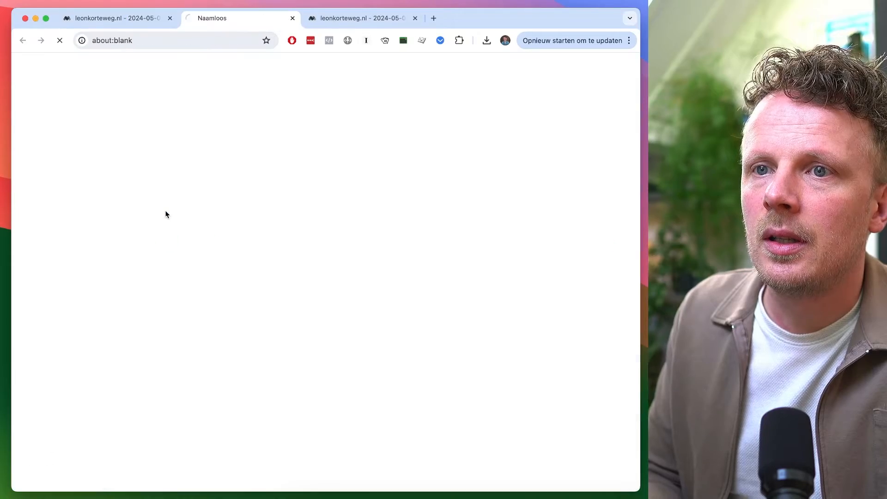
# Close the blank tab and set the cloud Matomo's Pages report to the month period
pyautogui.press('super+w')
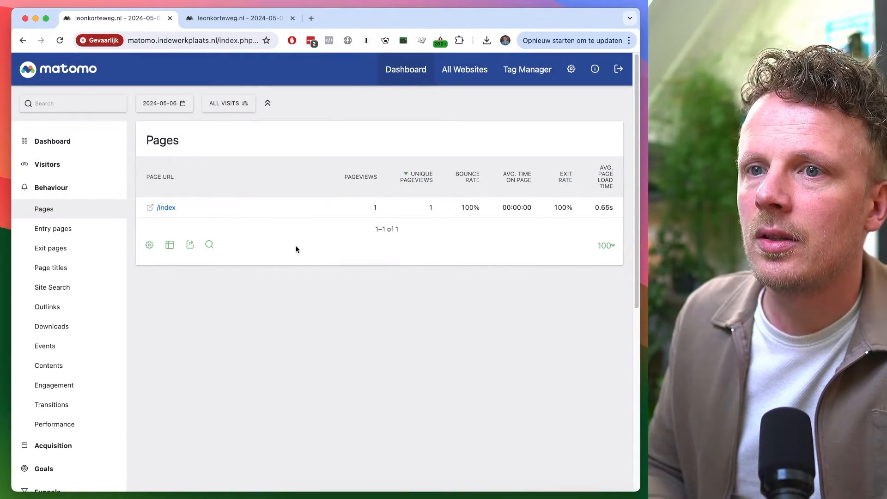
pyautogui.hotkey('ctrl', 'Tab')
pyautogui.hotkey('ctrl', 'Tab')
pyautogui.hotkey('ctrl', 'Tab')
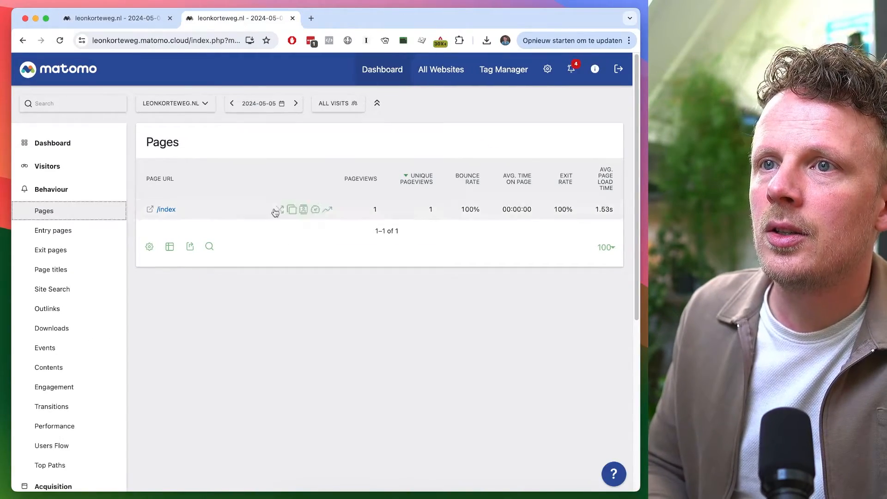
pyautogui.click(265, 106)
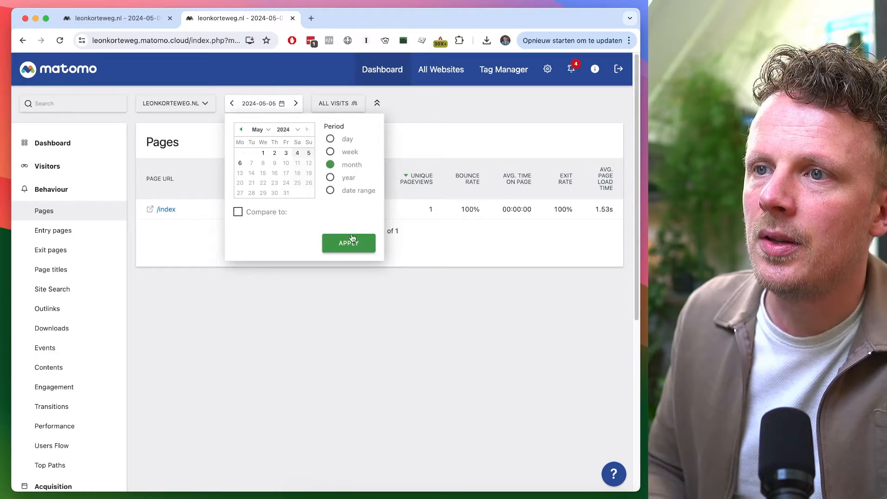
pyautogui.click(352, 242)
# Compare the Pages reports of the self-hosted and cloud Matomo instances
pyautogui.hotkey('ctrl', 'Tab')
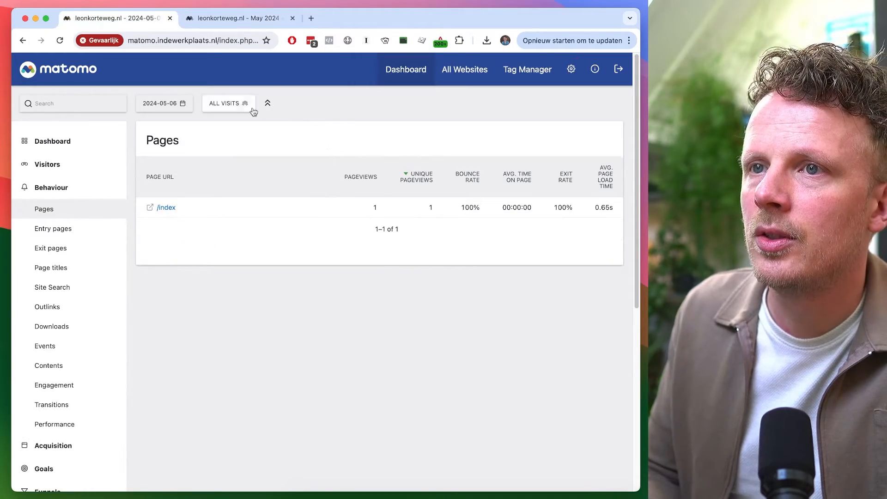
pyautogui.hotkey('ctrl', 'Tab')
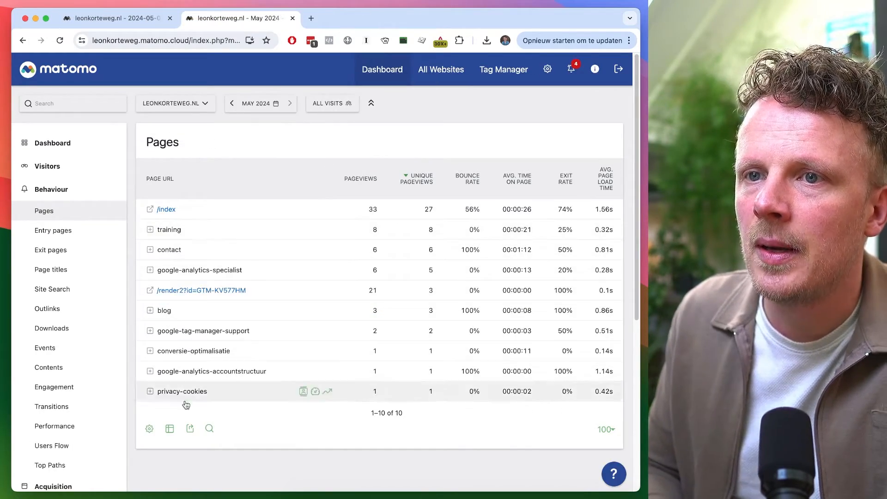
pyautogui.hotkey('ctrl', 'Tab')
pyautogui.hotkey('ctrl', 'Tab')
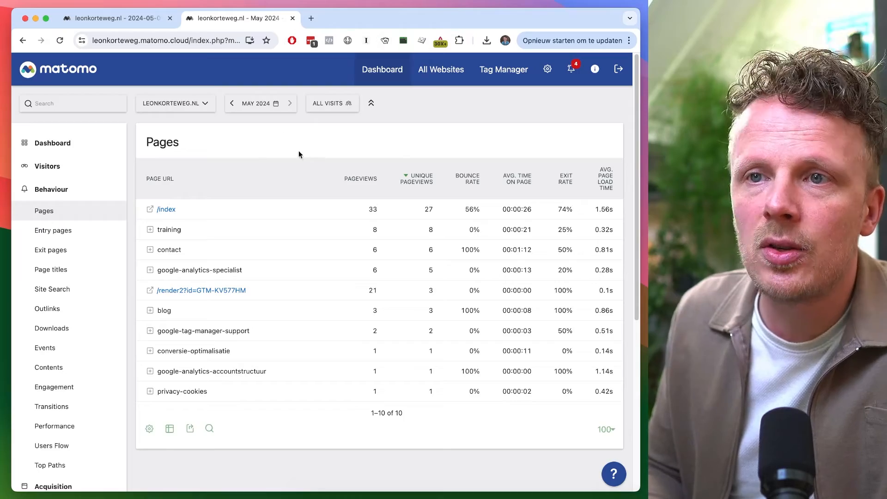
pyautogui.hotkey('ctrl', 'Tab')
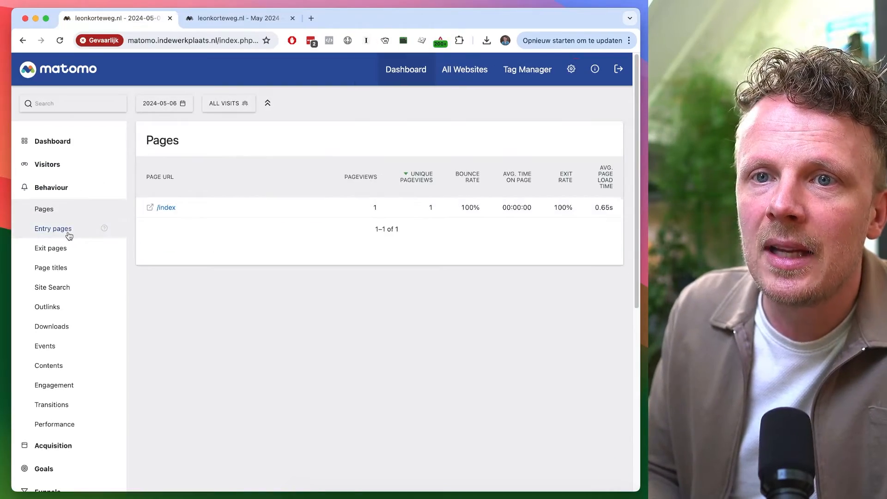
# Open the Entry pages report in both Matomo instances and compare them
pyautogui.click(73, 231)
pyautogui.hotkey('ctrl', 'Tab')
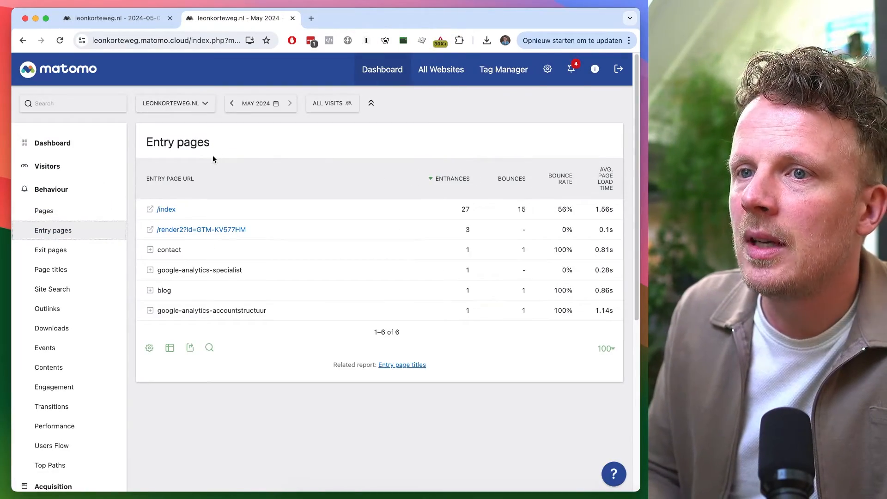
pyautogui.click(257, 103)
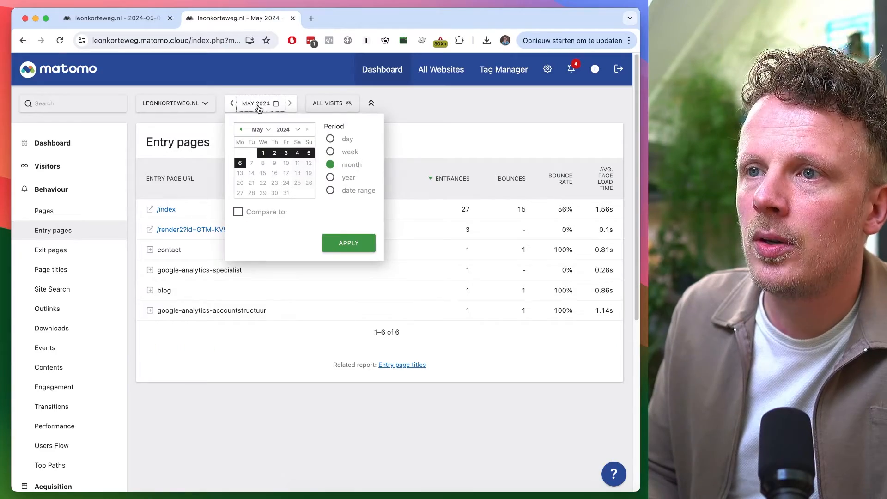
pyautogui.click(444, 132)
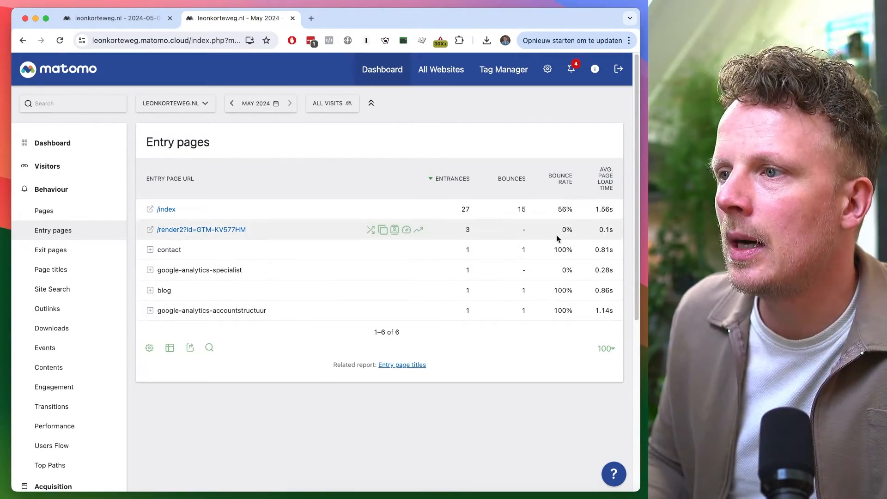
# Open the Acquisition All Channels report in both Matomo instances and compare them
pyautogui.scroll(-5, 102, 336)
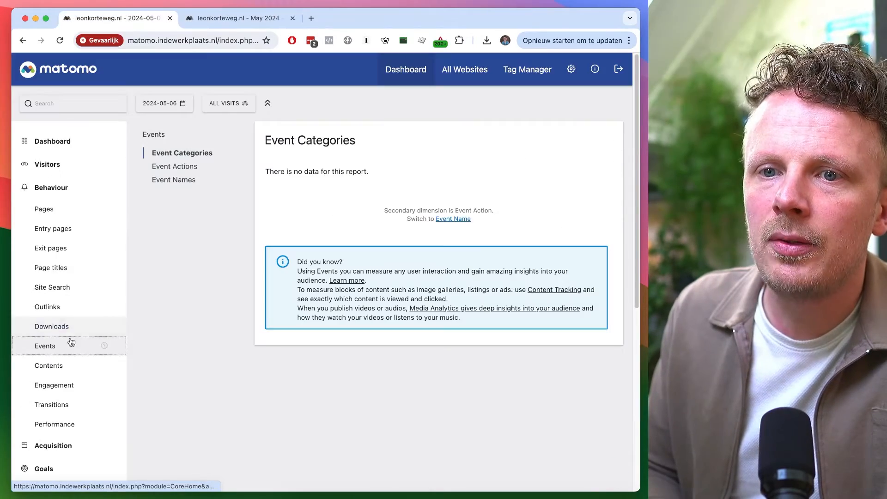
pyautogui.click(65, 188)
pyautogui.click(64, 209)
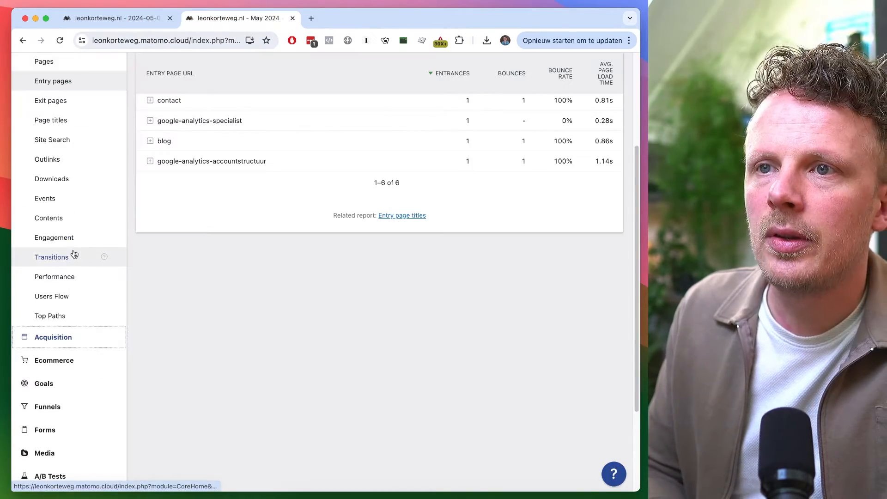
pyautogui.scroll(4, 176, 242)
pyautogui.scroll(-4, 183, 268)
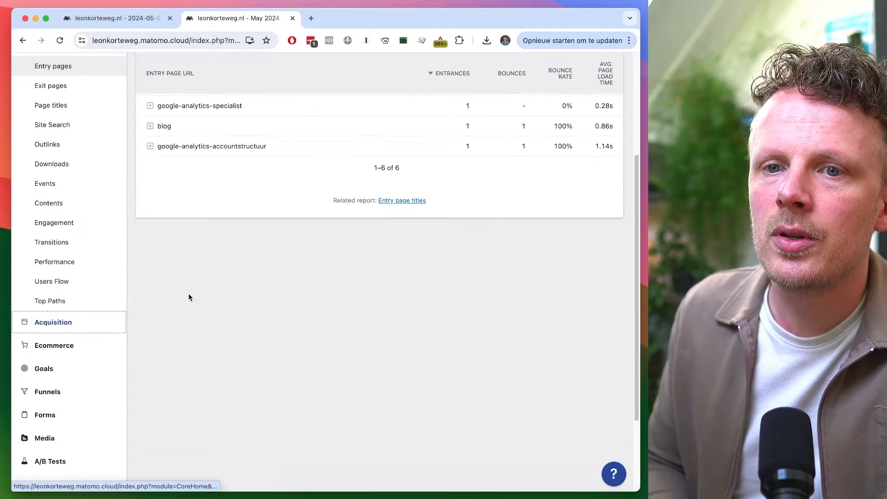
pyautogui.click(78, 323)
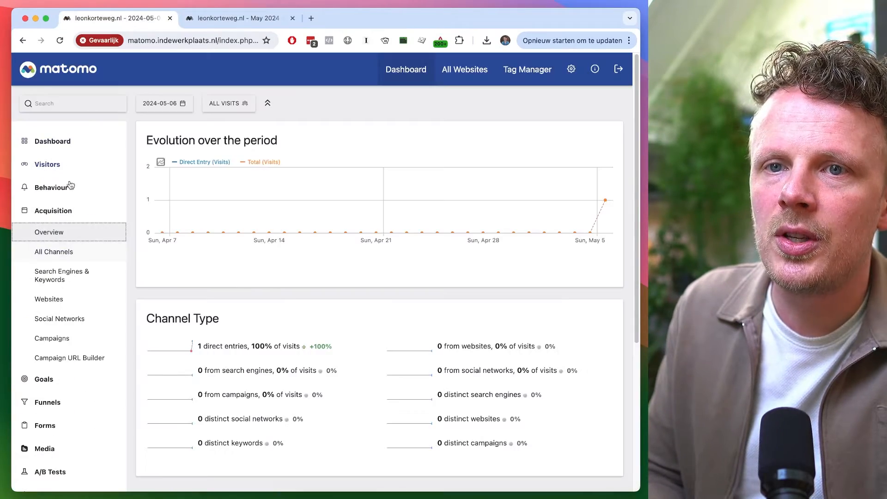
pyautogui.click(70, 252)
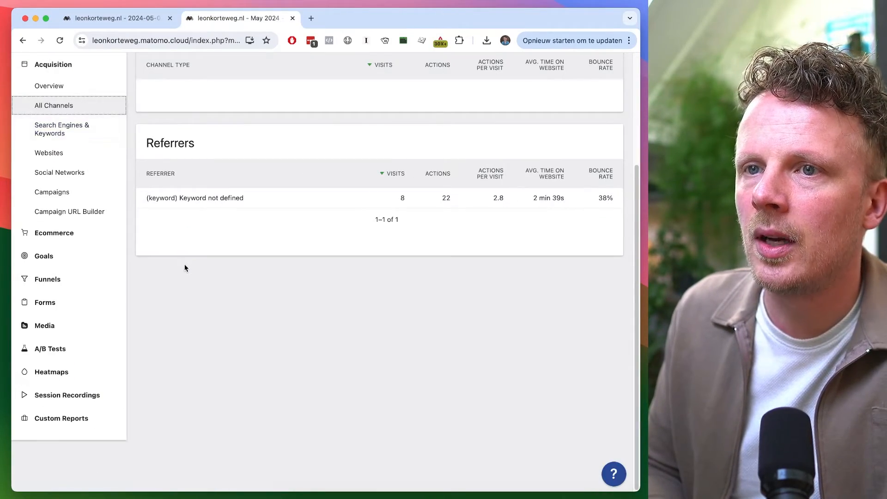
pyautogui.scroll(3, 184, 268)
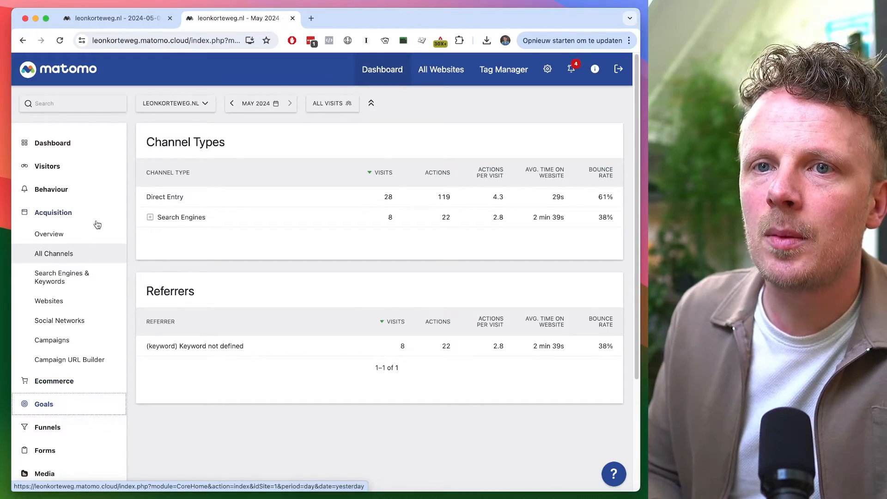
# Open the Goals overview in the cloud Matomo
pyautogui.click(60, 404)
pyautogui.click(70, 280)
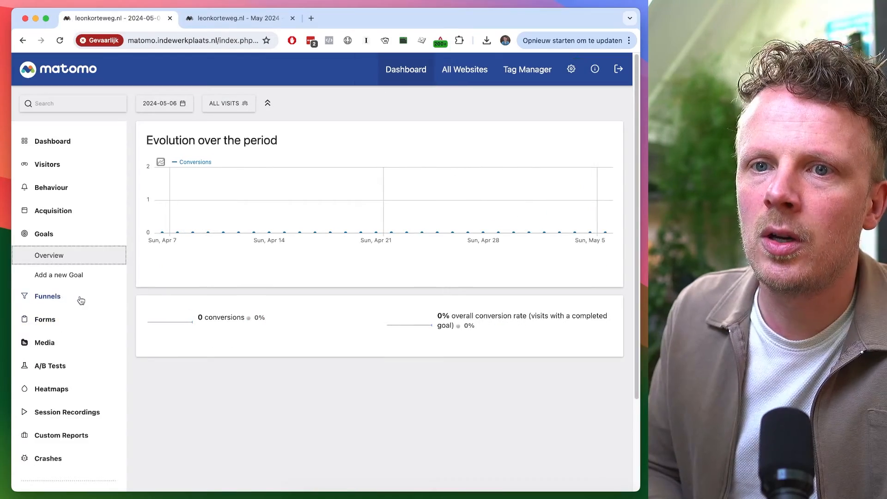
# Open the Funnels overview in both Matomo instances and compare them
pyautogui.click(79, 300)
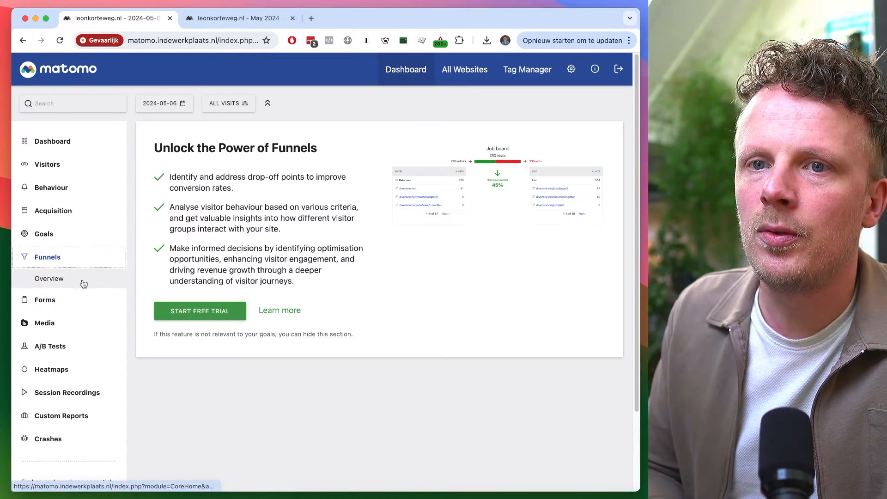
pyautogui.hotkey('ctrl', 'Tab')
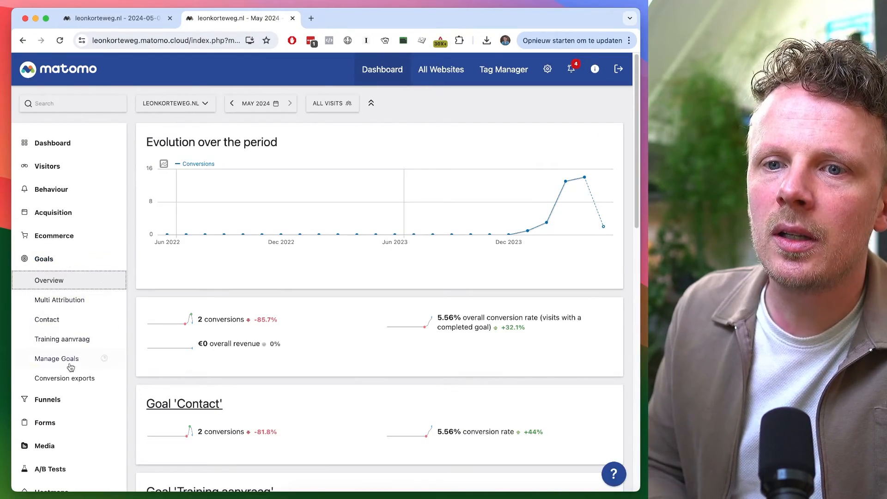
pyautogui.click(69, 400)
pyautogui.click(70, 306)
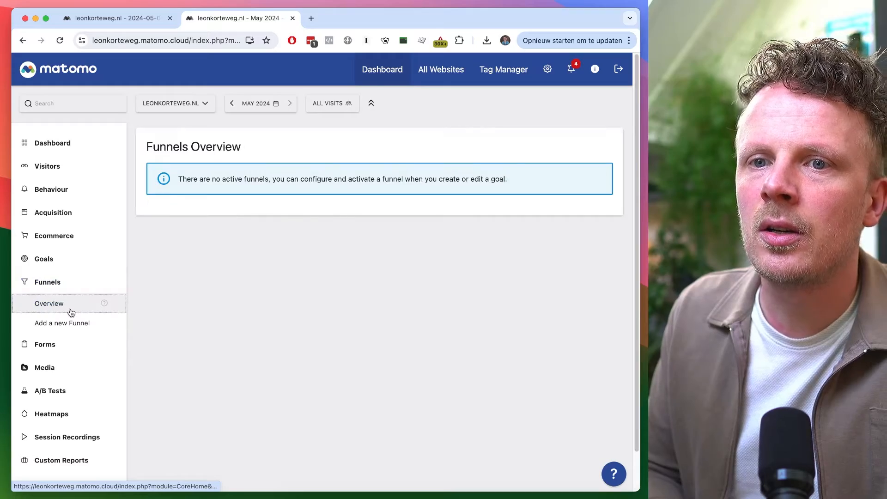
pyautogui.hotkey('ctrl', 'shift', 'Tab')
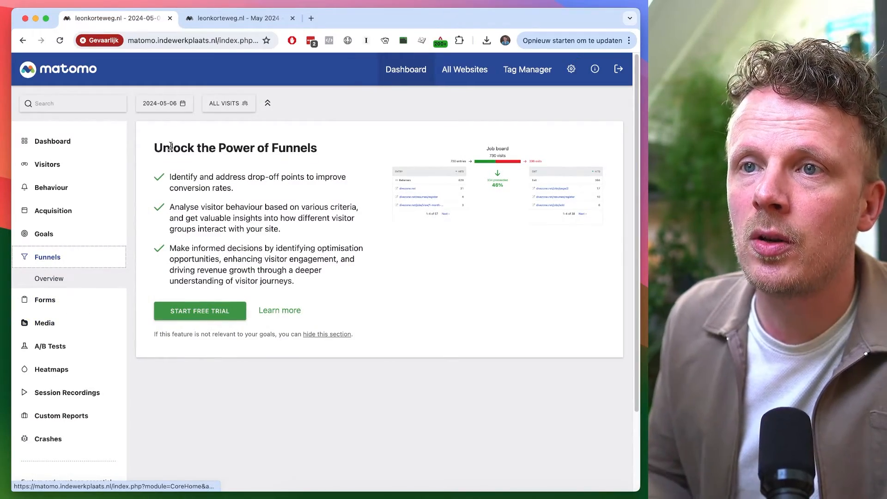
pyautogui.hotkey('ctrl', 'Tab')
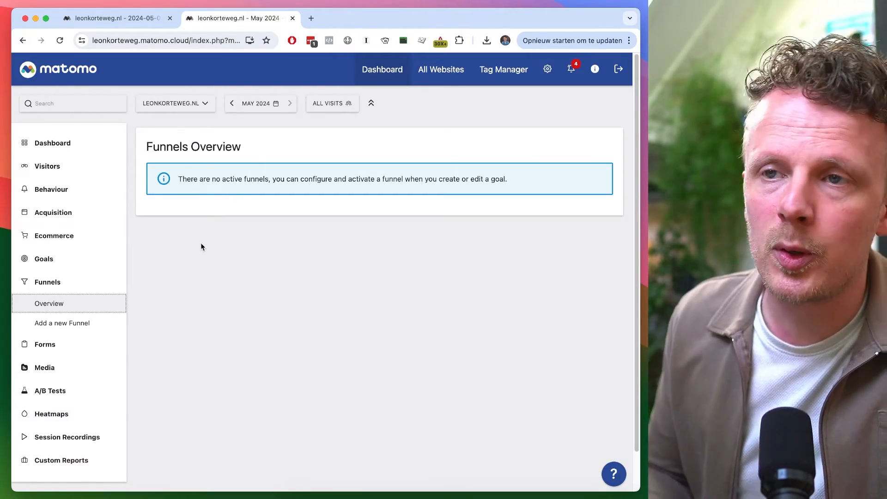
pyautogui.hotkey('ctrl', 'shift', 'Tab')
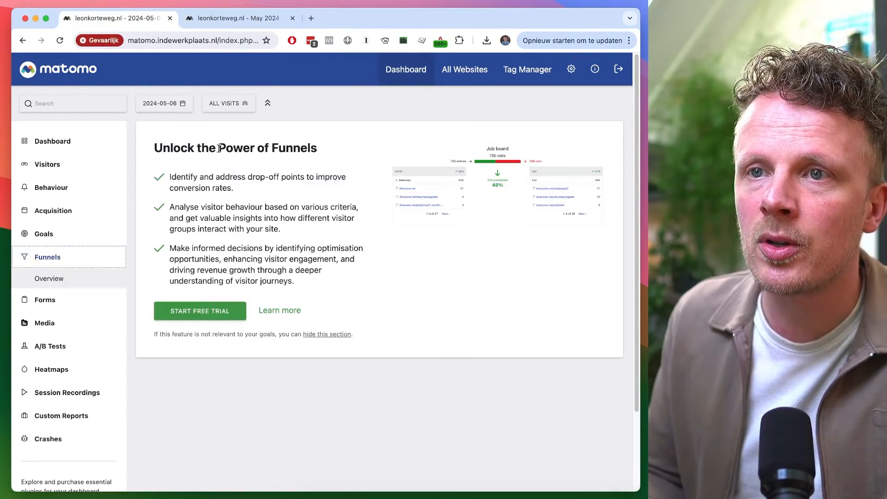
pyautogui.moveTo(171, 143); pyautogui.dragTo(238, 146)
pyautogui.click(238, 143)
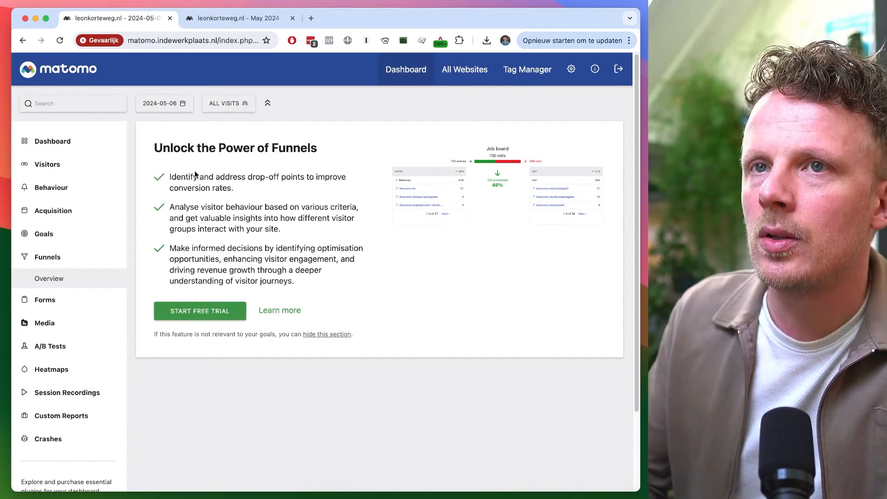
# Open matomo.org in a new tab and go to the Pricing page
pyautogui.press('super+t')
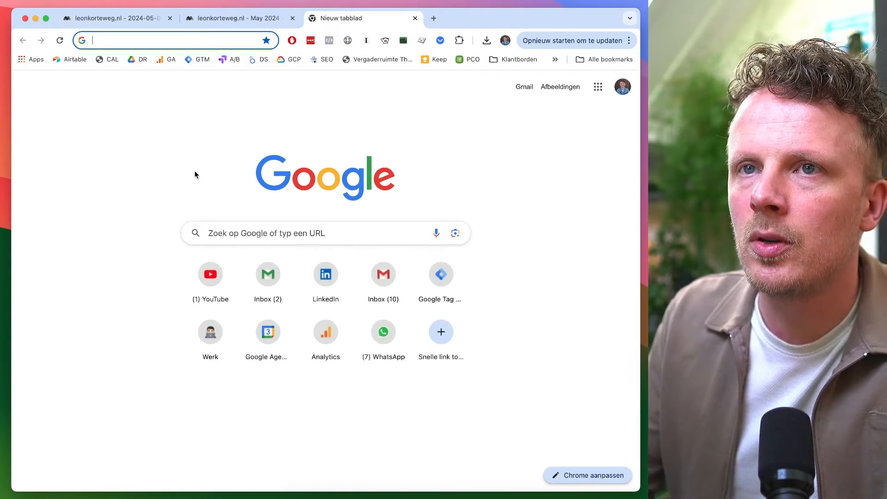
pyautogui.write('matomo.org')
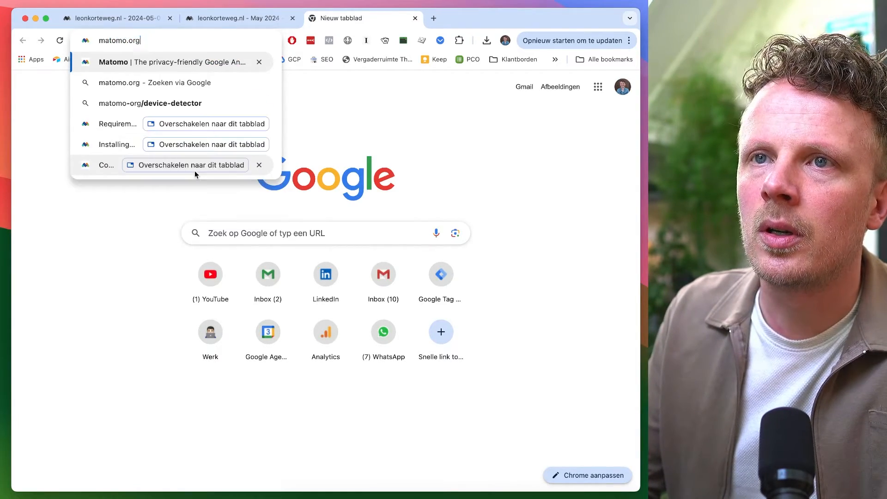
pyautogui.press('Return')
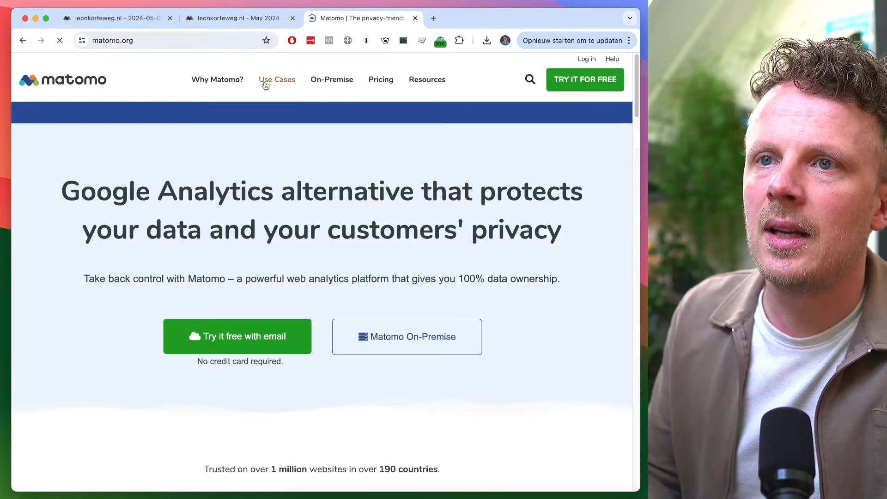
pyautogui.click(381, 81)
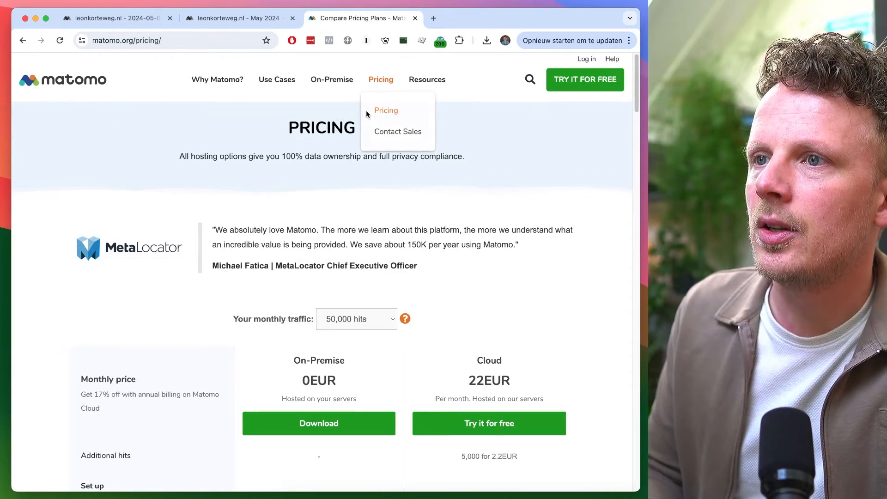
# Search the pricing page for add-on and open the Funnels premium plugin price link
pyautogui.press('super+f')
pyautogui.write('add-on')
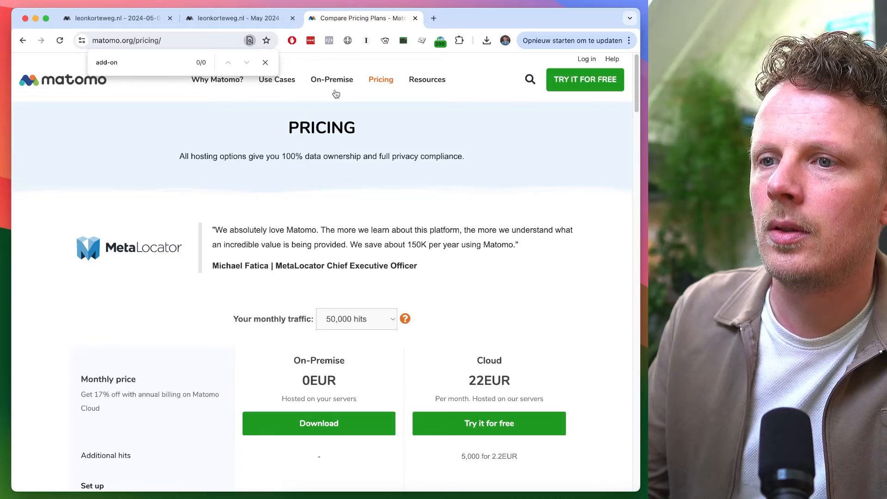
pyautogui.scroll(-15, 336, 94)
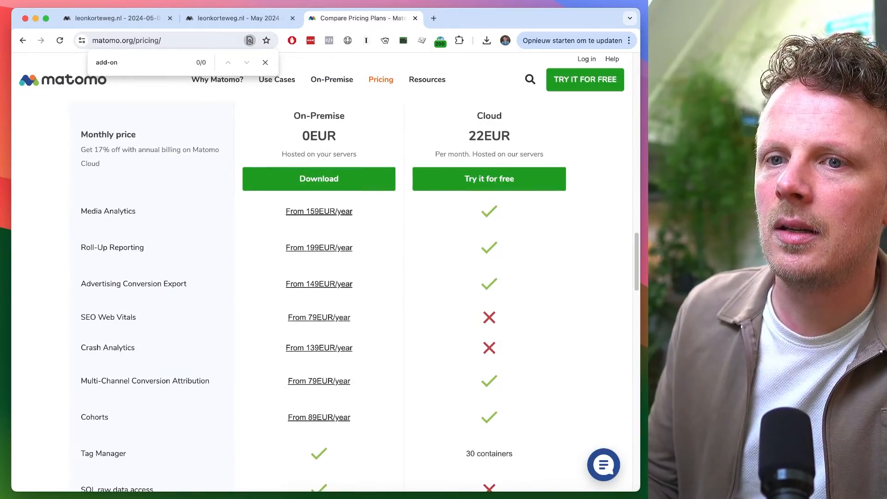
pyautogui.press('pagedown')
pyautogui.press('pageup')
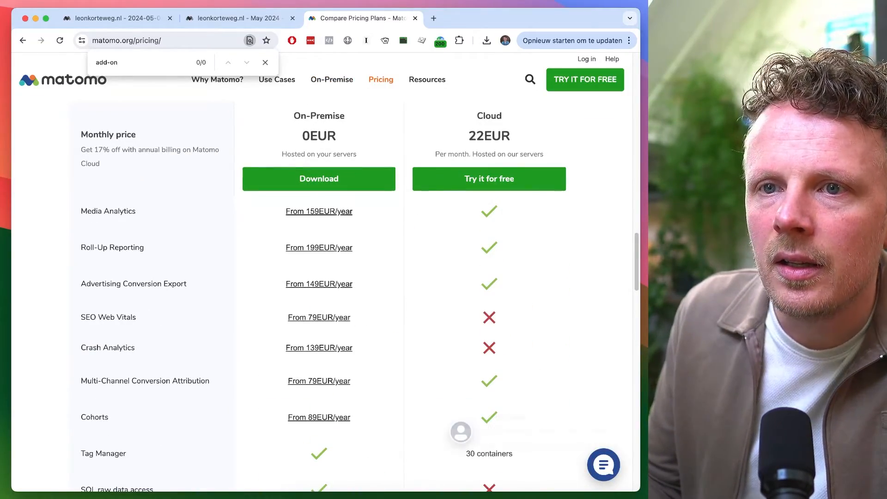
pyautogui.scroll(5, 349, 338)
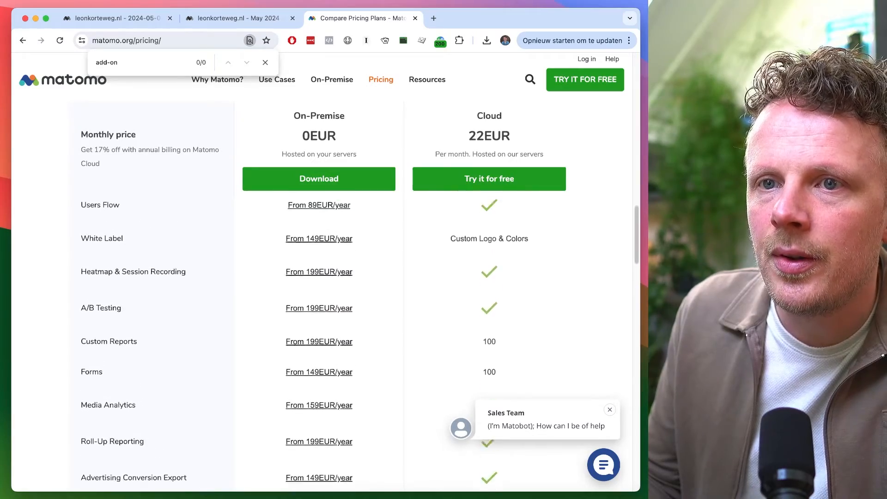
pyautogui.scroll(3, 313, 269)
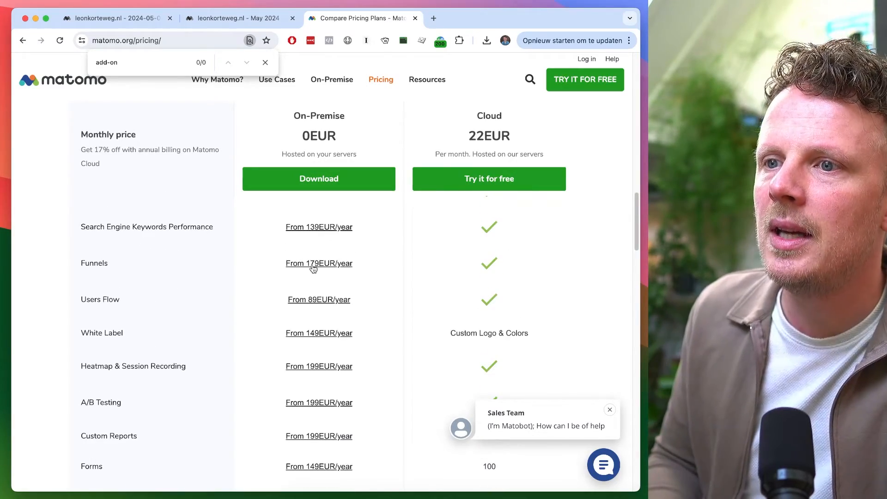
pyautogui.click(314, 269)
# Examine the Funnels plugin's pricing tiers
pyautogui.scroll(-2, 181, 278)
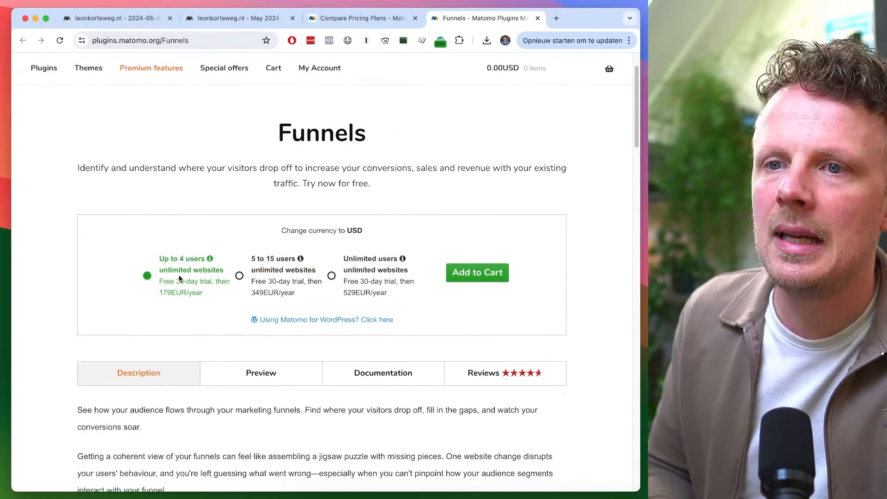
pyautogui.tripleClick(195, 270)
pyautogui.moveTo(166, 259); pyautogui.dragTo(171, 258)
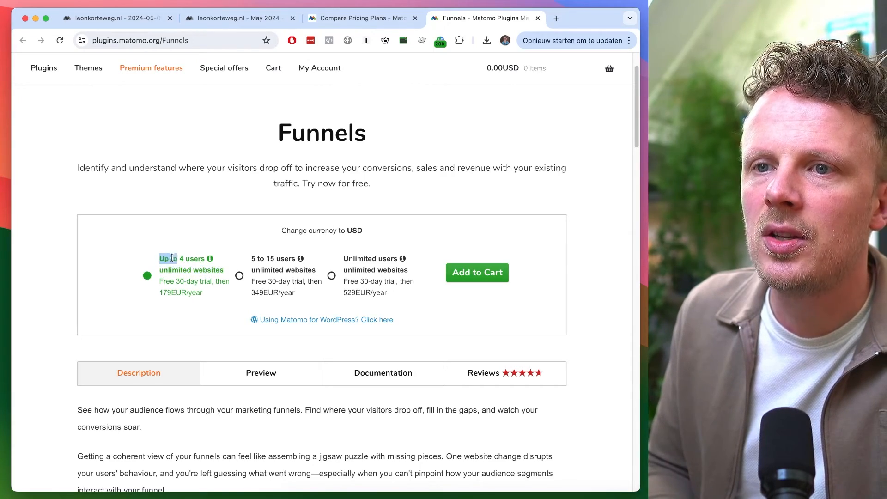
# Highlight the entry tier's 179EUR/year price on the Funnels plugin page and return to the pricing comparison
pyautogui.scroll(-2, 218, 243)
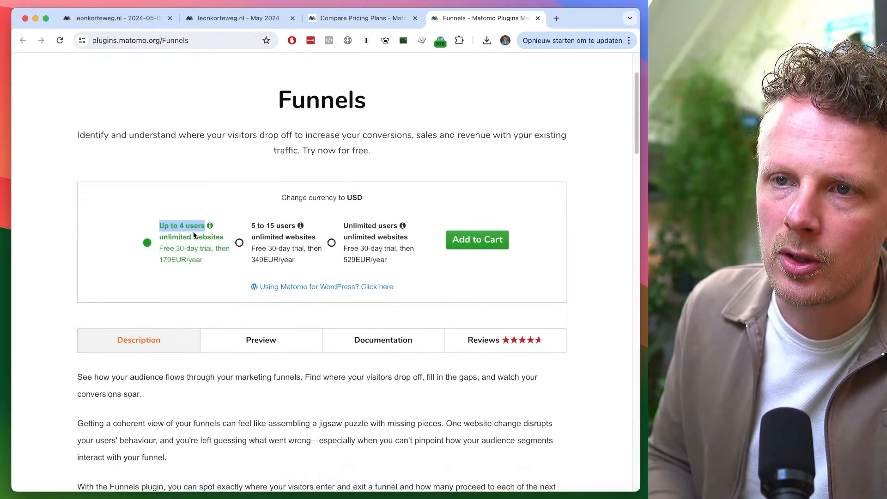
pyautogui.doubleClick(168, 259)
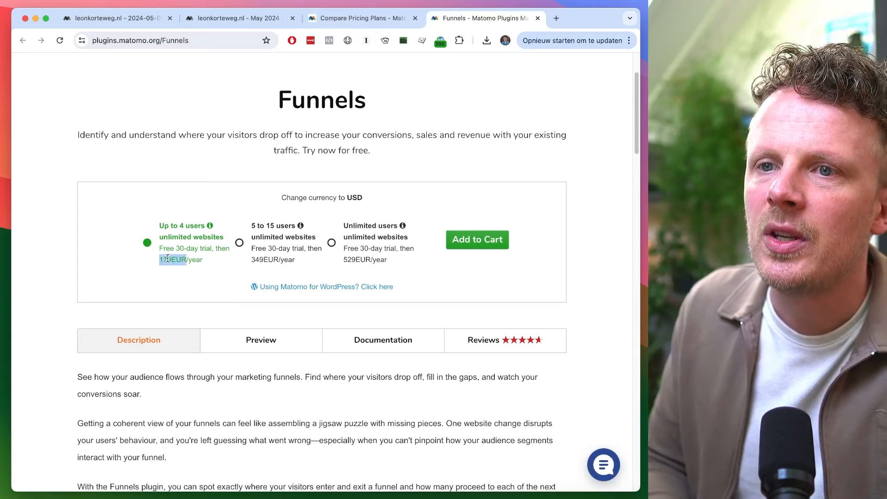
pyautogui.hotkey('ctrl', 'shift', 'Tab')
pyautogui.hotkey('ctrl', 'shift', 'Tab')
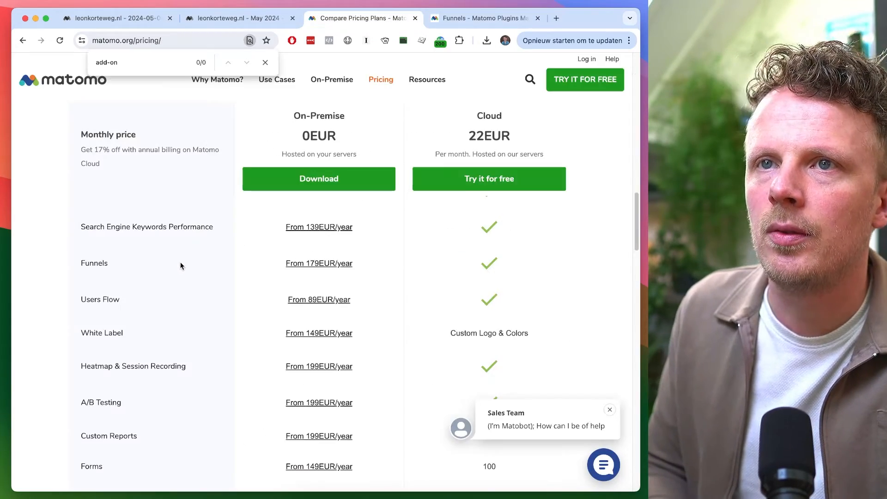
# Open the Forms overview in both Matomo instances and check the Forms add-on price in the pricing table
pyautogui.click(65, 350)
pyautogui.click(71, 324)
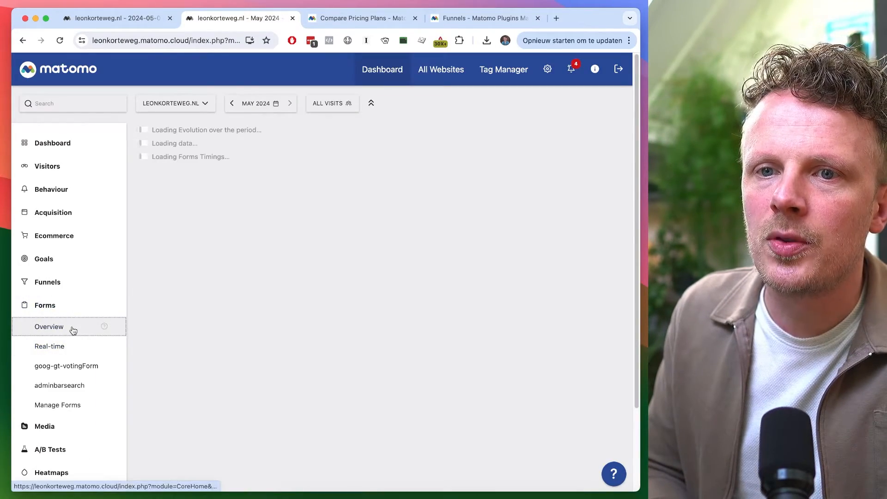
pyautogui.hotkey('ctrl', 'shift', 'Tab')
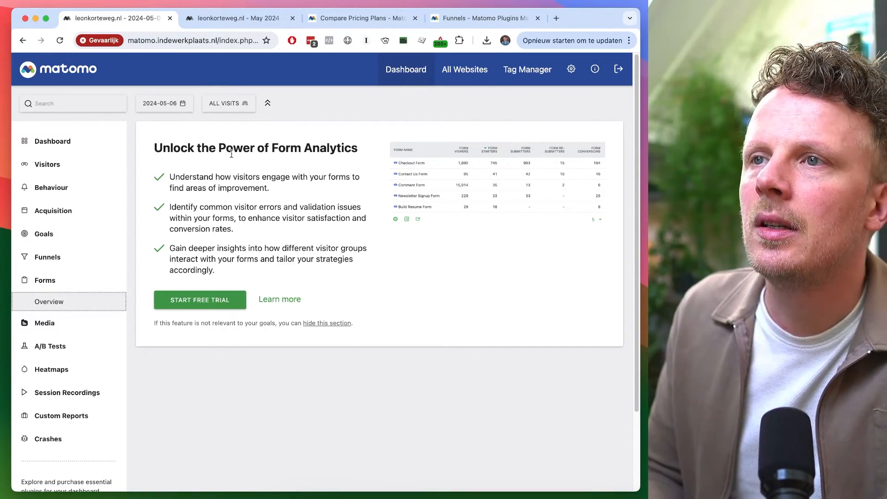
pyautogui.click(392, 18)
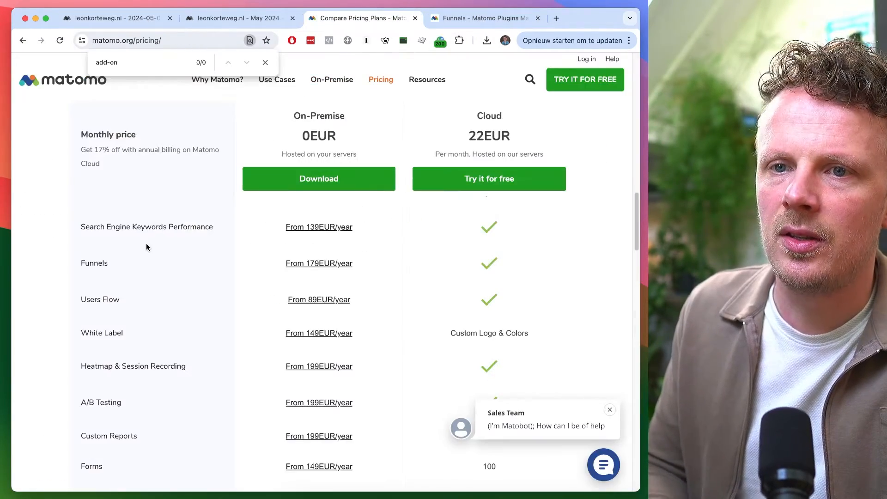
pyautogui.scroll(-3, 149, 272)
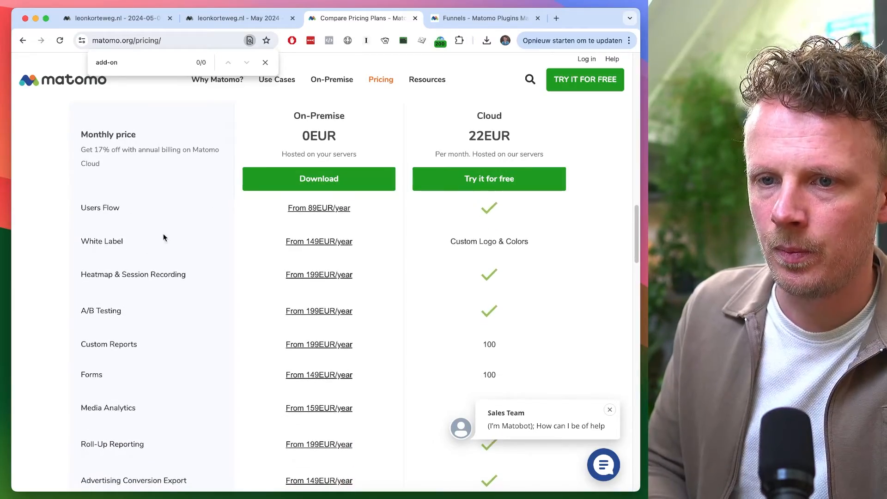
# Open the Media overview in both Matomo instances and review the Media Analytics add-on price
pyautogui.press('super+1')
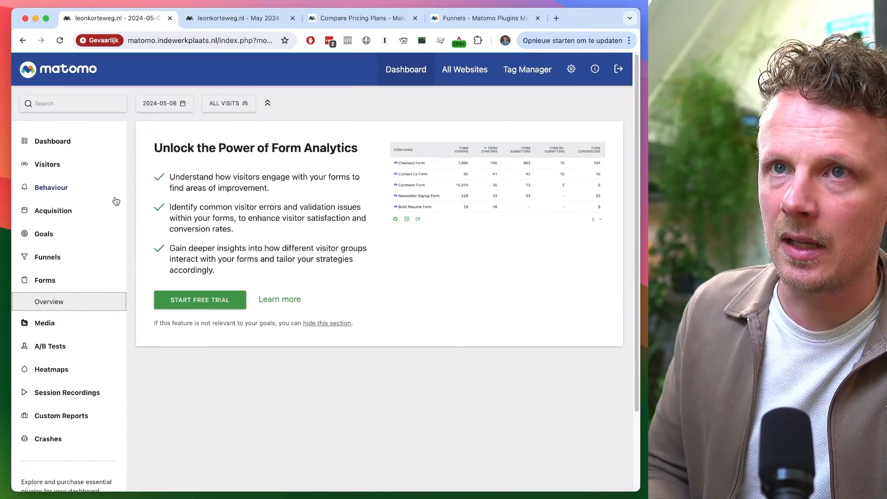
pyautogui.click(74, 323)
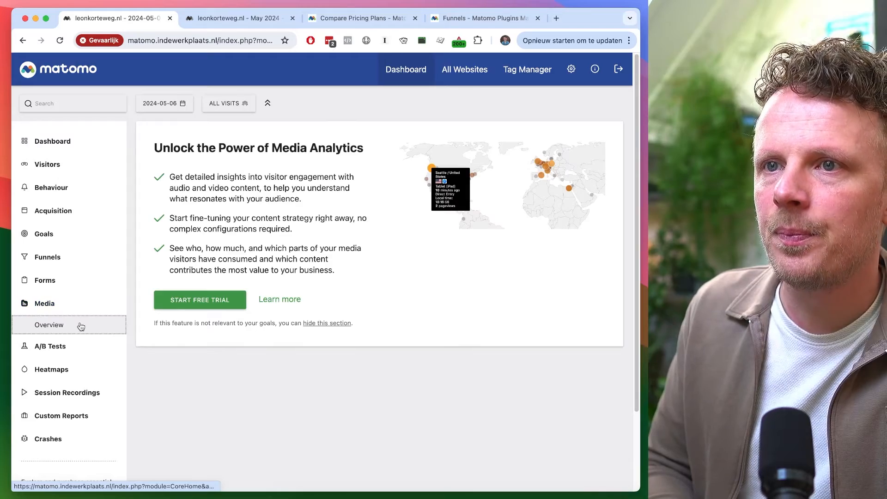
pyautogui.hotkey('ctrl', 'Tab')
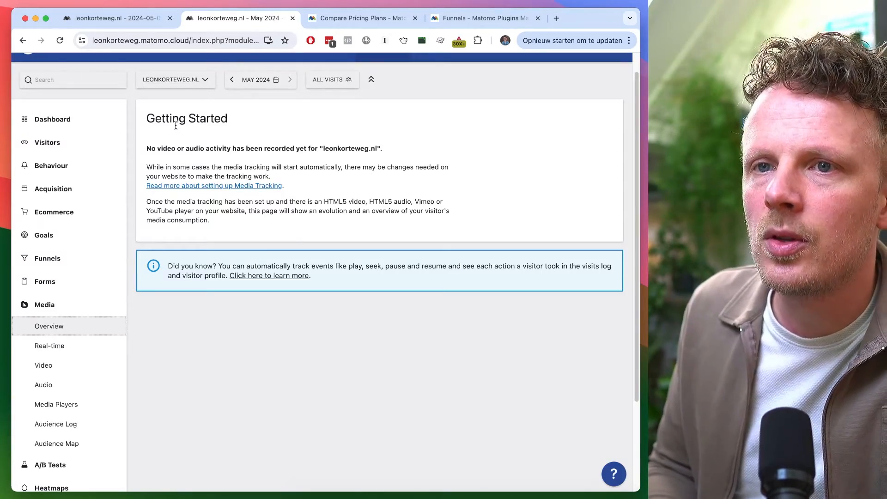
pyautogui.hotkey('ctrl', 'Tab')
pyautogui.scroll(-3, 145, 326)
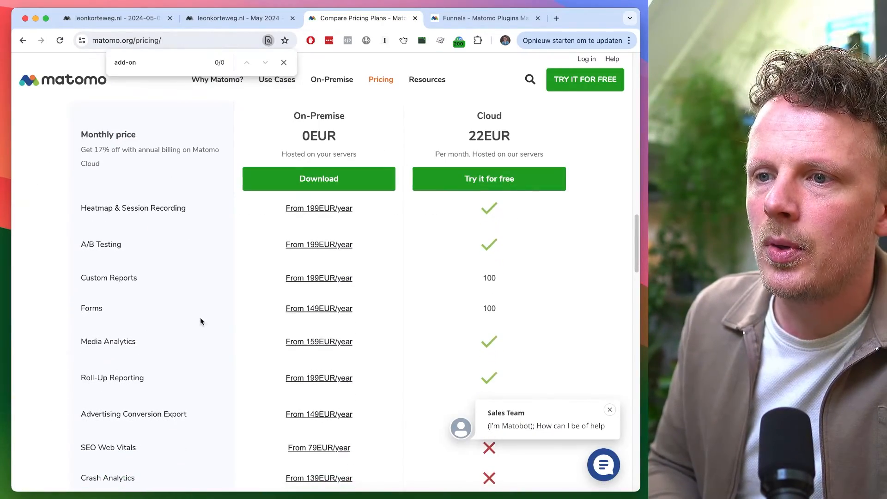
pyautogui.hotkey('ctrl', '1')
pyautogui.hotkey('ctrl', 'Tab')
pyautogui.hotkey('ctrl', 'Tab')
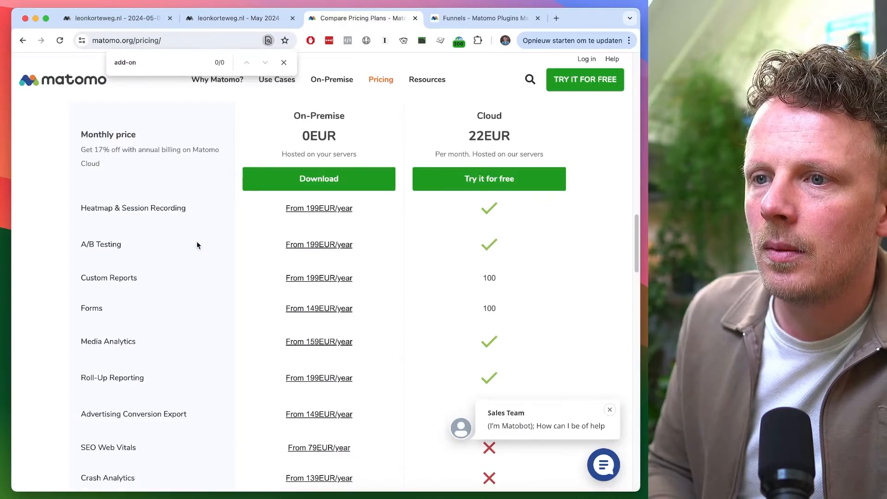
# Open the A/B Tests pages in both Matomo instances and compare them with the A/B Testing add-on price
pyautogui.hotkey('ctrl', 'shift', 'Tab')
pyautogui.hotkey('ctrl', 'shift', 'Tab')
pyautogui.click(80, 347)
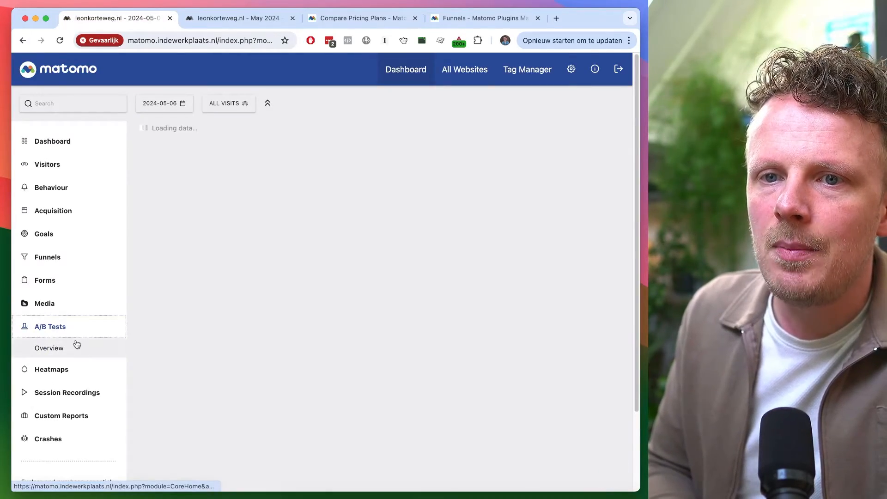
pyautogui.hotkey('ctrl', 'Tab')
pyautogui.scroll(-3, 83, 352)
pyautogui.click(82, 352)
pyautogui.click(83, 376)
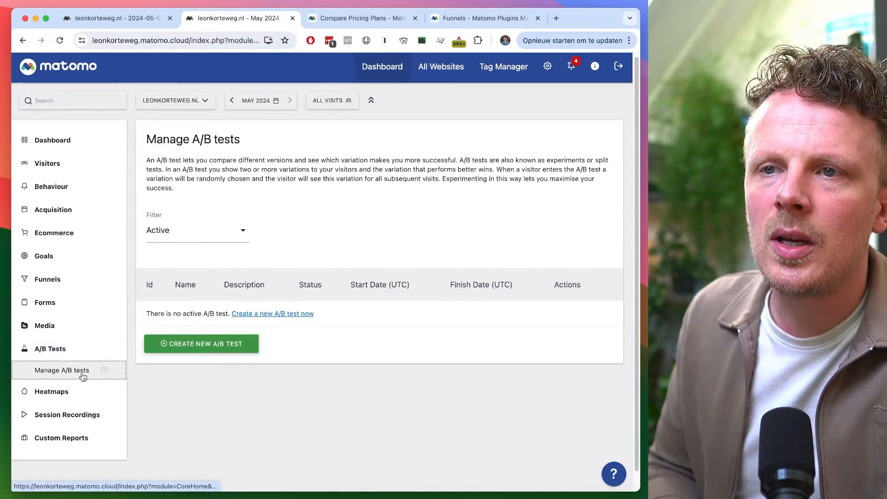
pyautogui.hotkey('ctrl', 'shift', 'Tab')
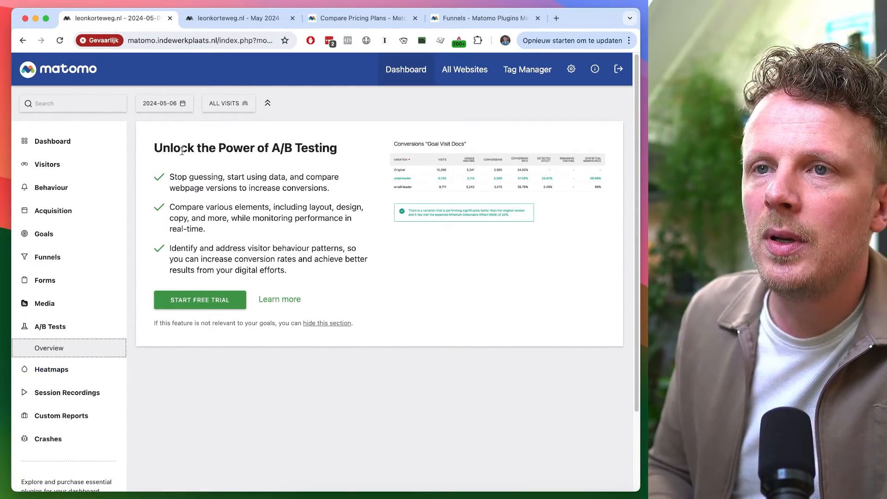
pyautogui.hotkey('ctrl', 'Tab')
pyautogui.hotkey('ctrl', 'Tab')
pyautogui.scroll(-2, 122, 329)
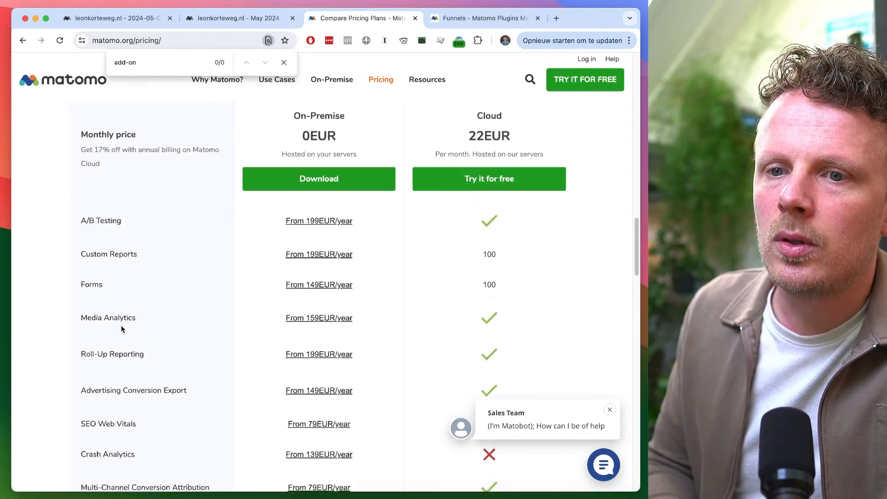
pyautogui.scroll(2, 122, 329)
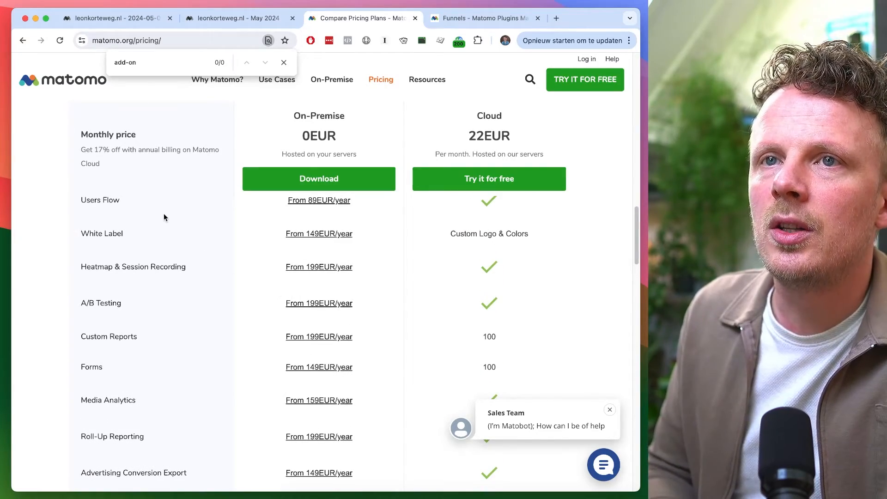
# Open Heatmaps management in both instances and search the pricing page for heat
pyautogui.click(116, 18)
pyautogui.click(64, 368)
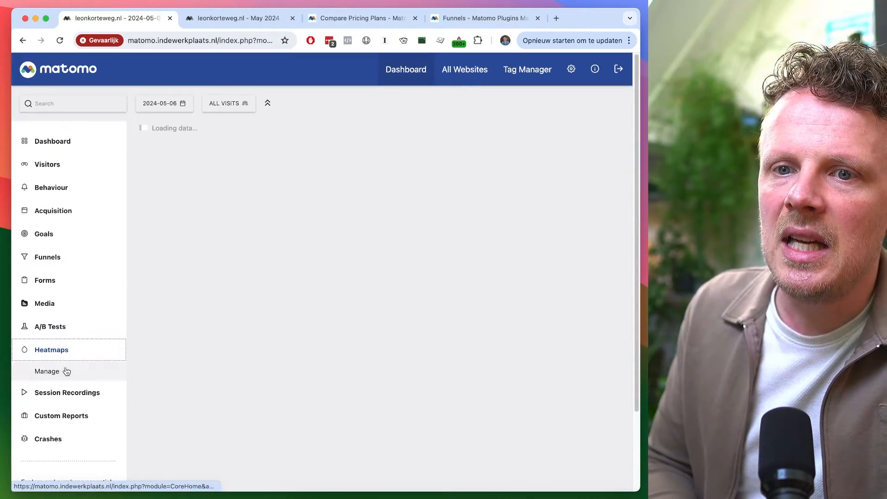
pyautogui.hotkey('ctrl', 'Tab')
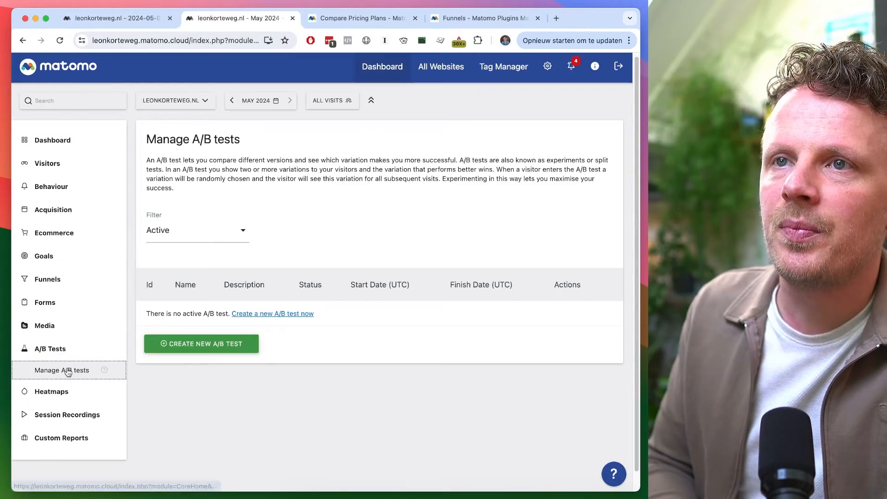
pyautogui.click(66, 393)
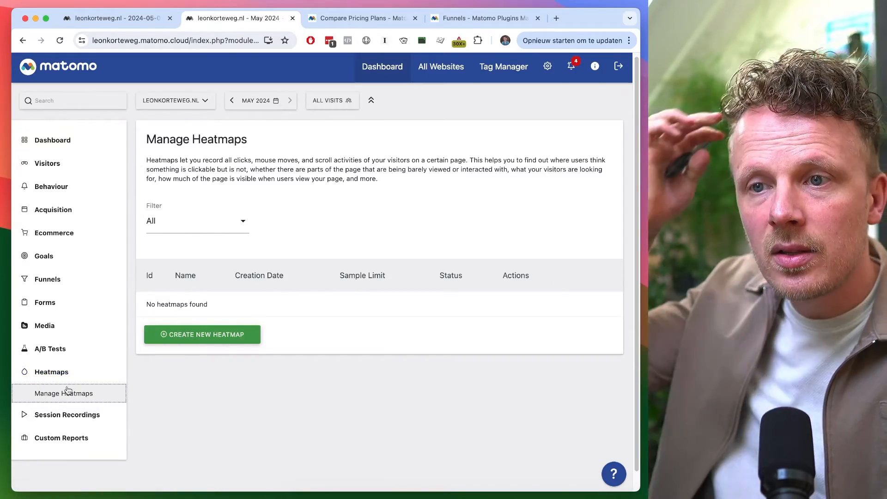
pyautogui.hotkey('ctrl', 'shift', 'Tab')
pyautogui.hotkey('ctrl', 'Tab')
pyautogui.hotkey('ctrl', 'Tab')
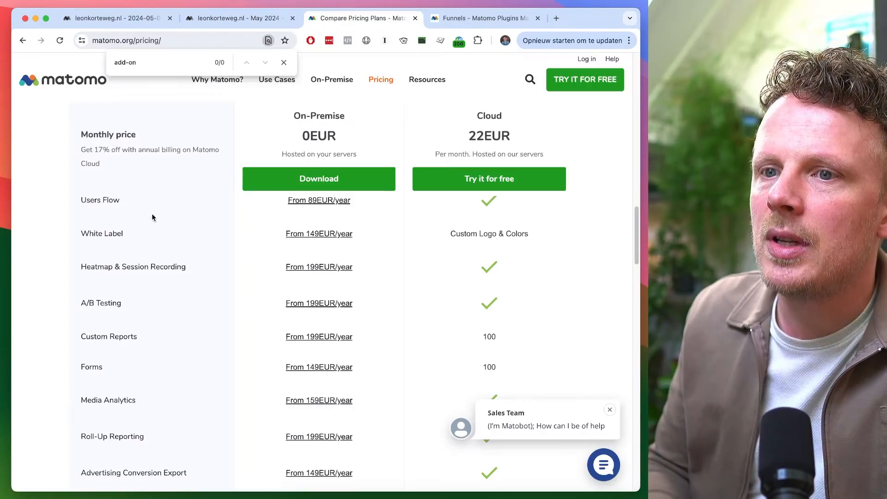
pyautogui.scroll(-4, 149, 301)
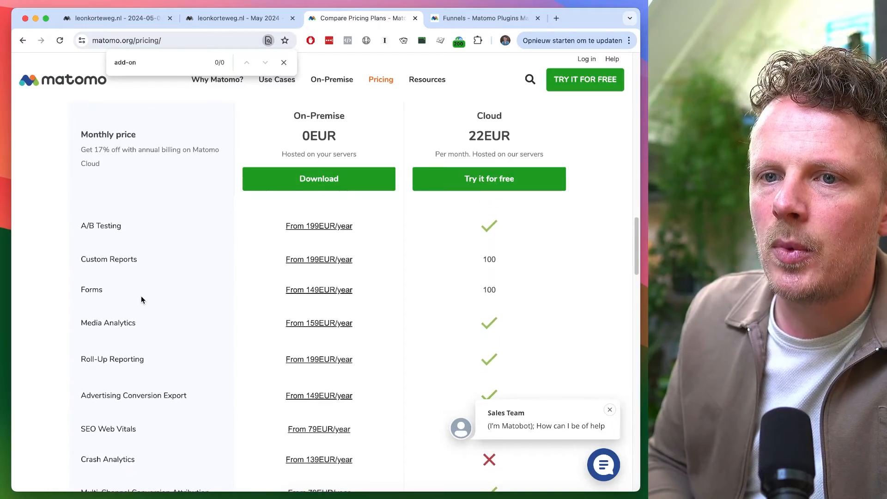
pyautogui.scroll(5, 140, 298)
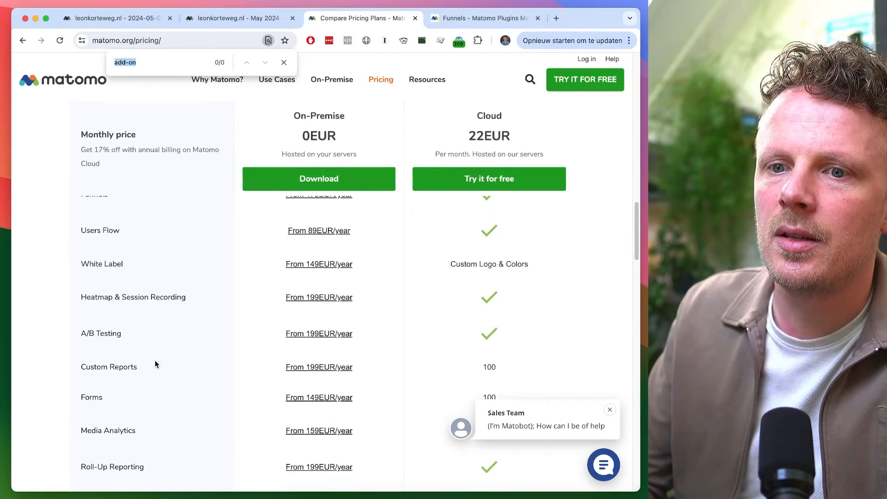
pyautogui.write('heat')
# Open the Session Recordings and Custom Reports management pages in both Matomo instances
pyautogui.press('super+1')
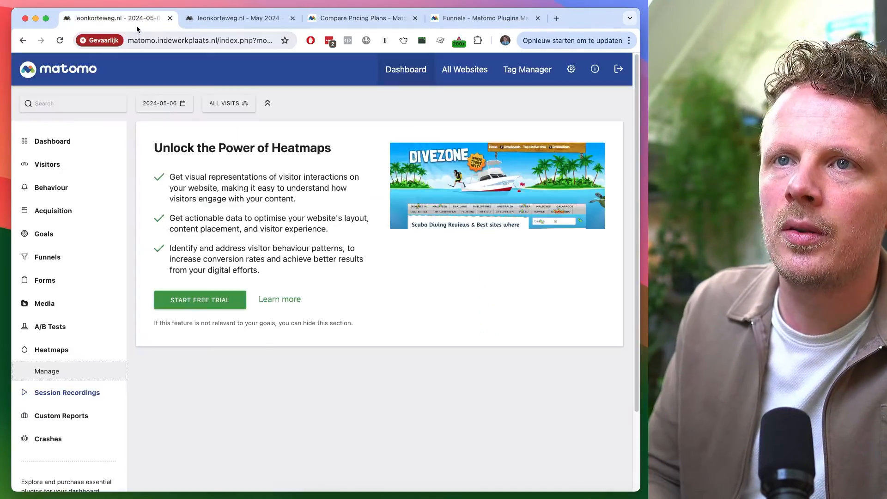
pyautogui.click(67, 394)
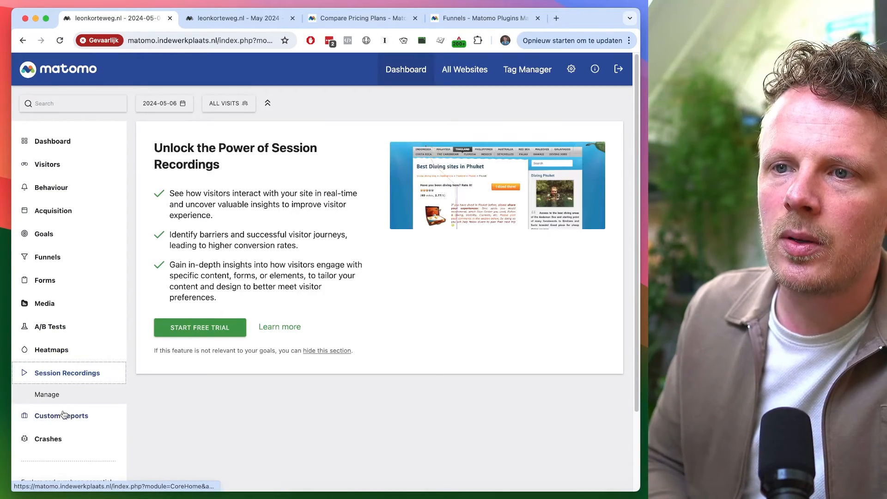
pyautogui.click(66, 417)
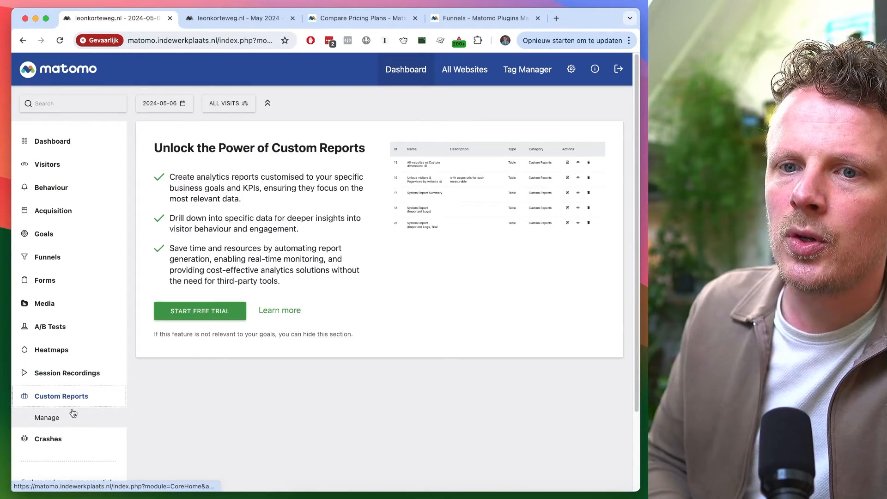
pyautogui.click(74, 417)
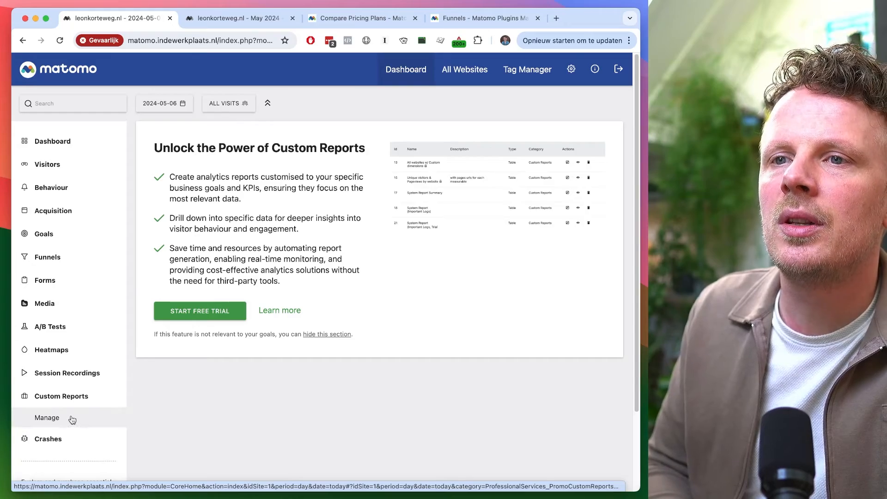
pyautogui.press('super+2')
pyautogui.click(69, 415)
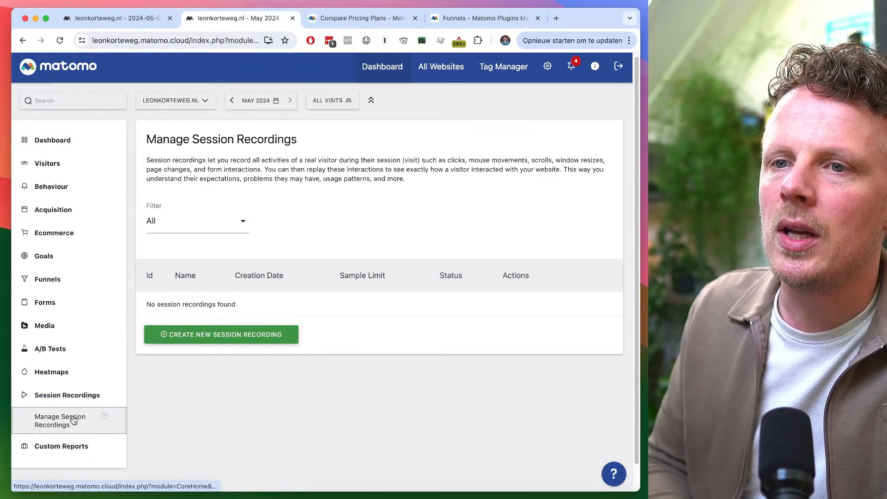
pyautogui.click(70, 446)
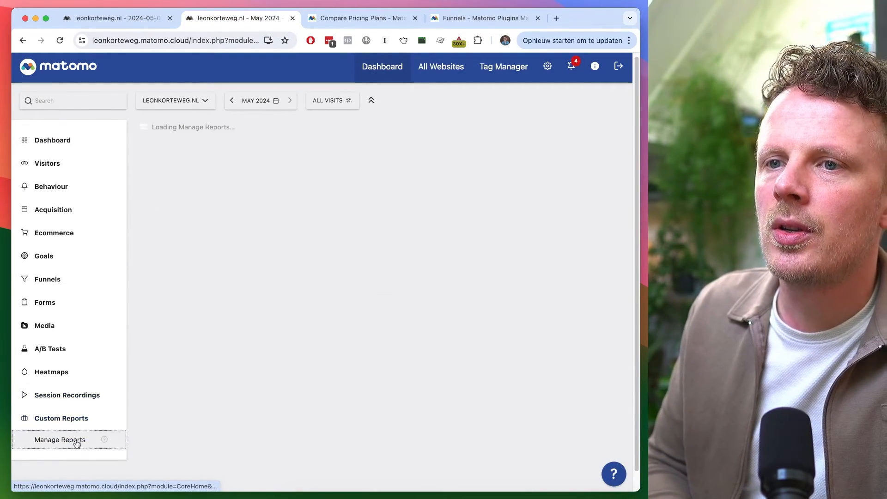
# Start a new custom report named Test in the cloud instance and try to create it
pyautogui.click(223, 268)
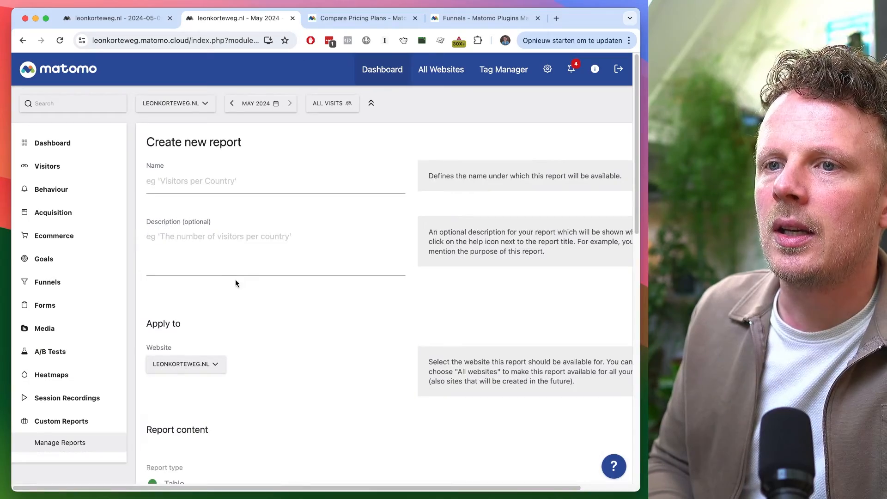
pyautogui.click(214, 181)
pyautogui.write('Test')
pyautogui.scroll(-5, 215, 349)
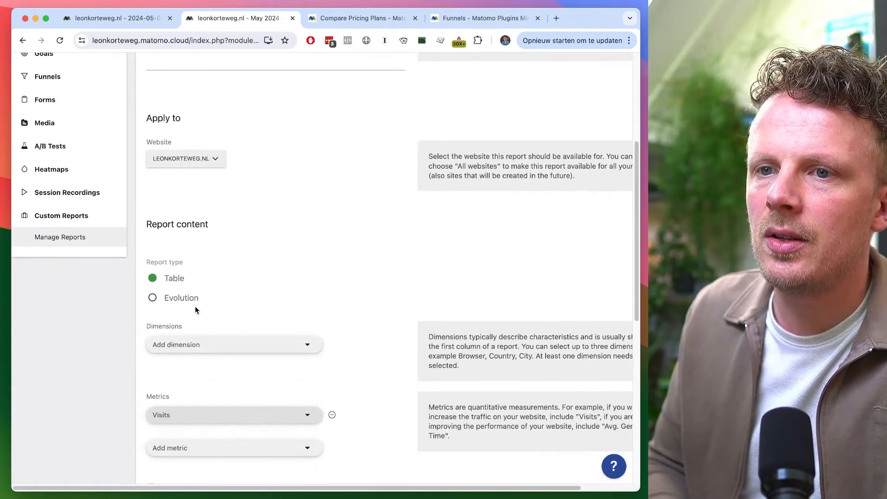
pyautogui.scroll(-8, 195, 306)
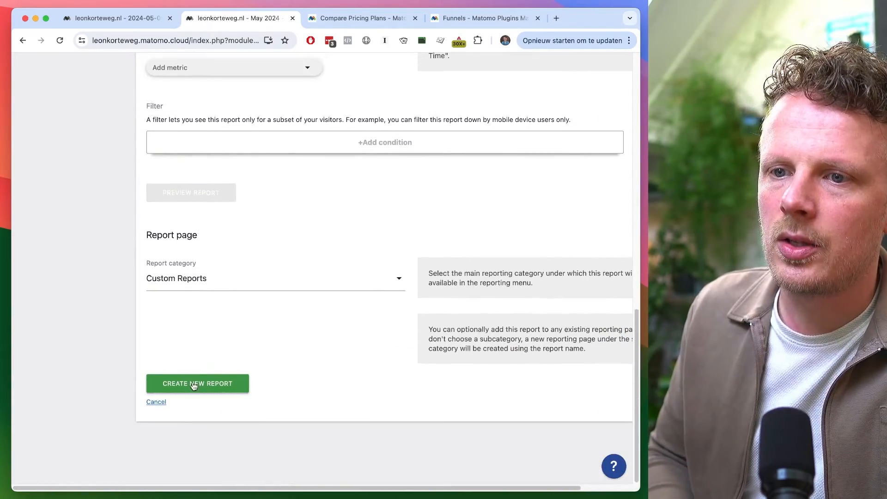
pyautogui.click(194, 386)
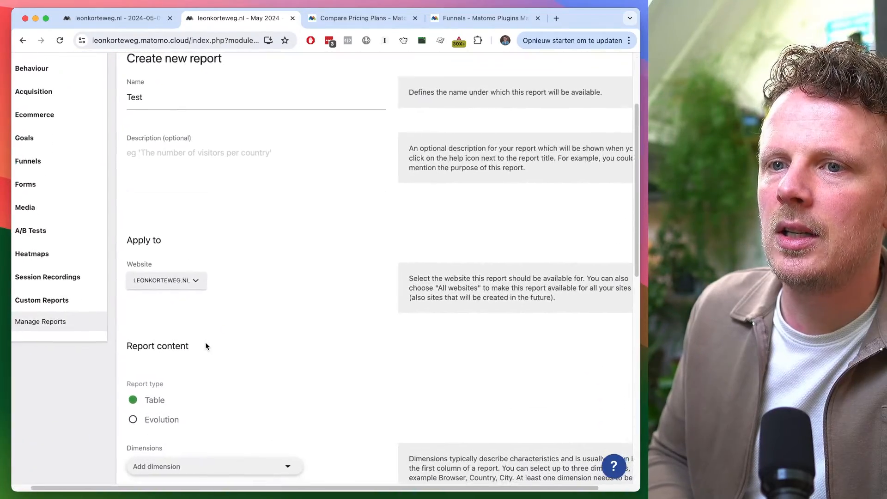
# Add Campaign Name from the Acquisition group as the report's dimension
pyautogui.scroll(-4, 231, 277)
pyautogui.click(229, 292)
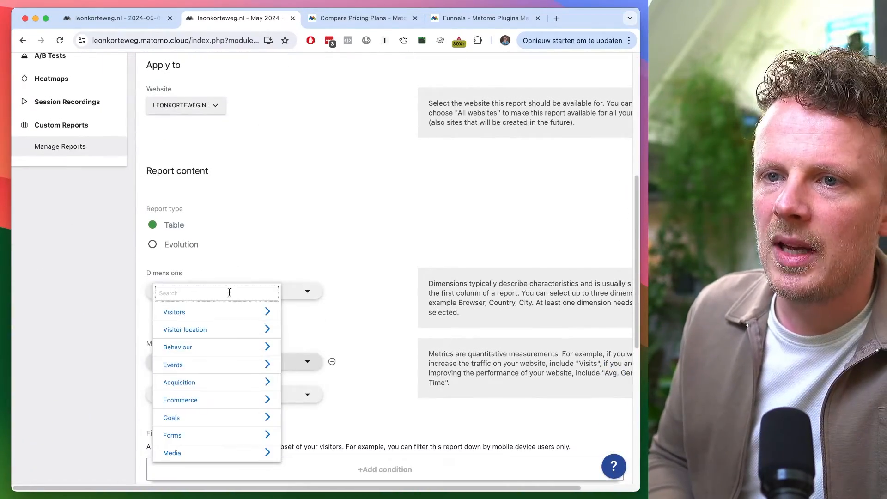
pyautogui.click(235, 384)
pyautogui.scroll(-1, 234, 406)
pyautogui.scroll(-3, 234, 420)
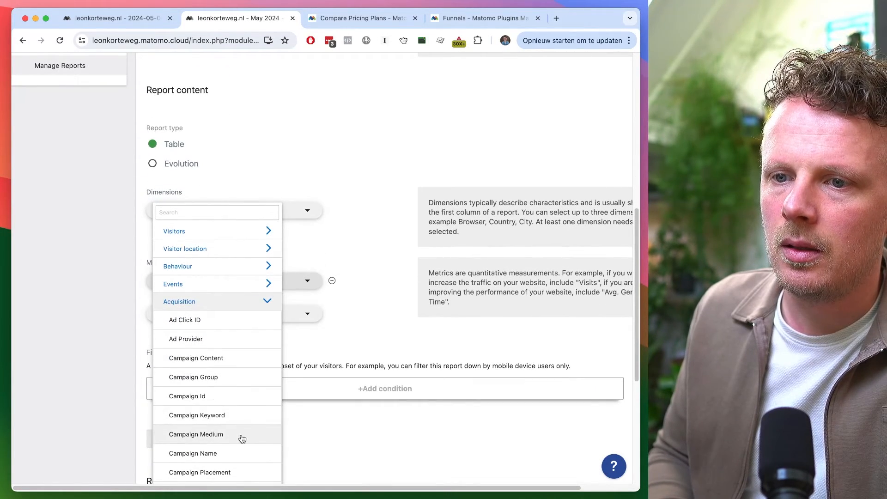
pyautogui.click(238, 453)
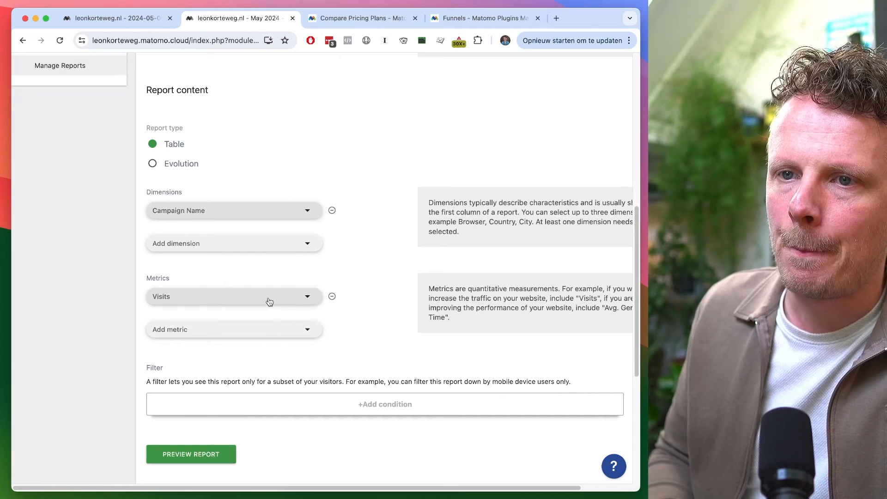
# Add Bounce Rate as a second metric alongside Visits
pyautogui.click(264, 330)
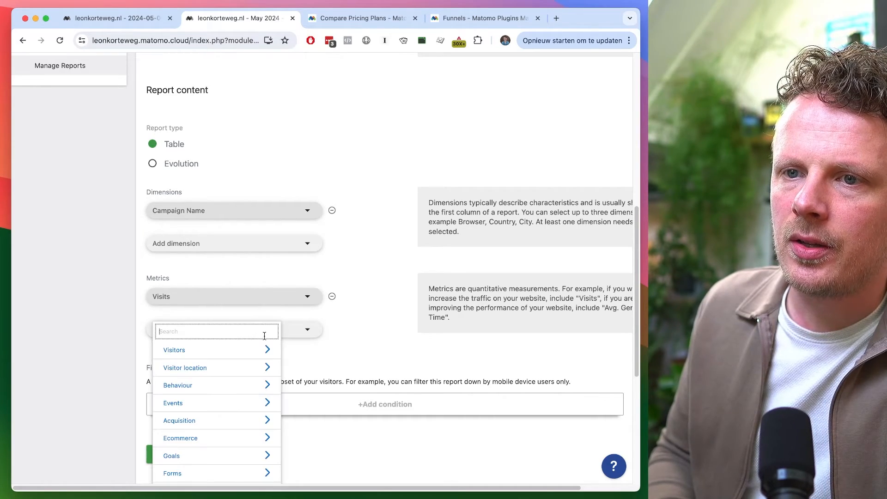
pyautogui.click(248, 350)
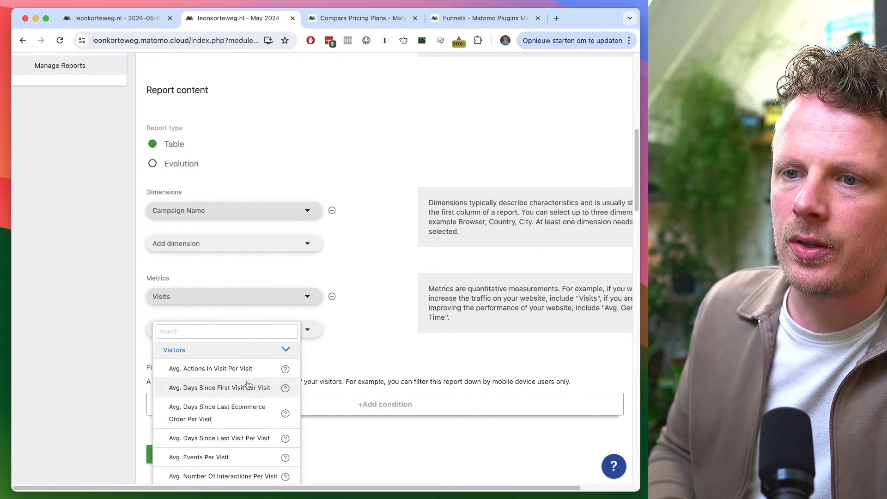
pyautogui.scroll(-3, 248, 386)
pyautogui.scroll(-4, 250, 386)
pyautogui.click(254, 326)
pyautogui.scroll(3, 244, 241)
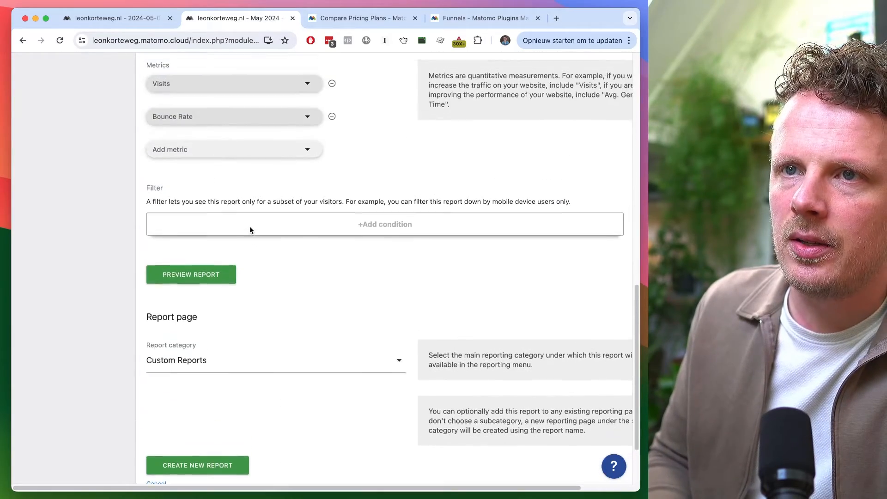
# Create the Test custom report and open it from the Custom Reports menu
pyautogui.scroll(-3, 235, 220)
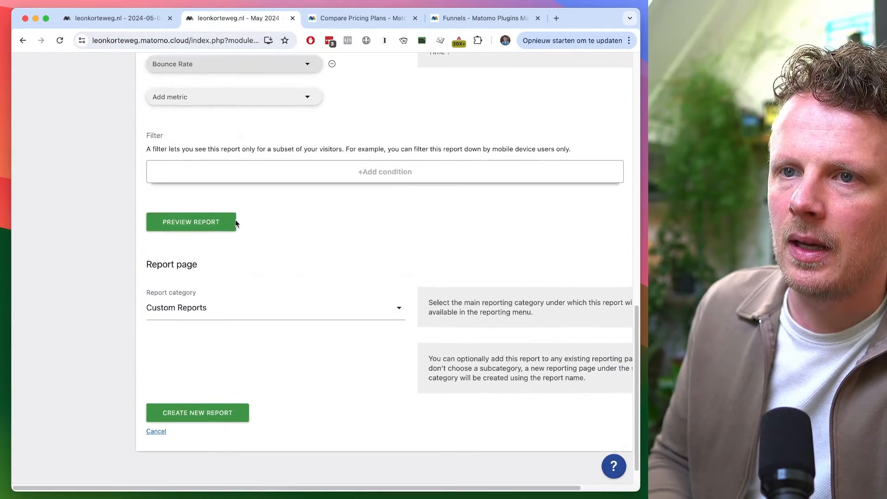
pyautogui.click(196, 401)
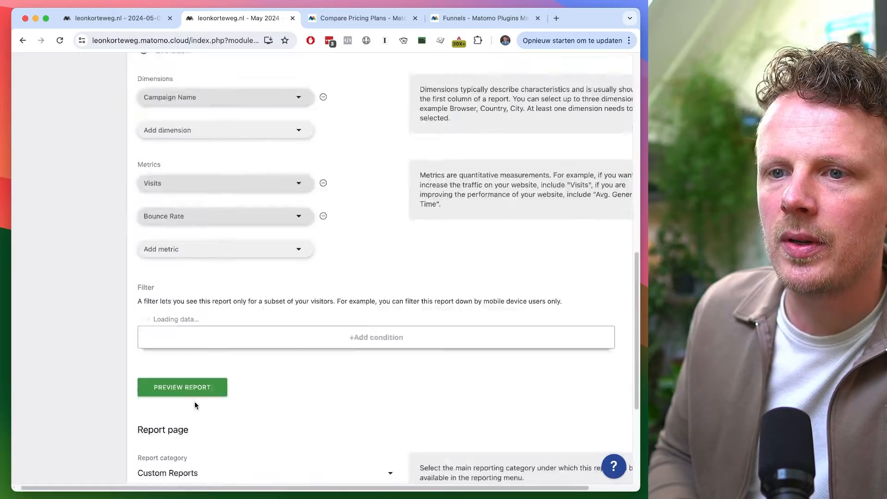
pyautogui.scroll(1, 194, 373)
pyautogui.scroll(2, 194, 370)
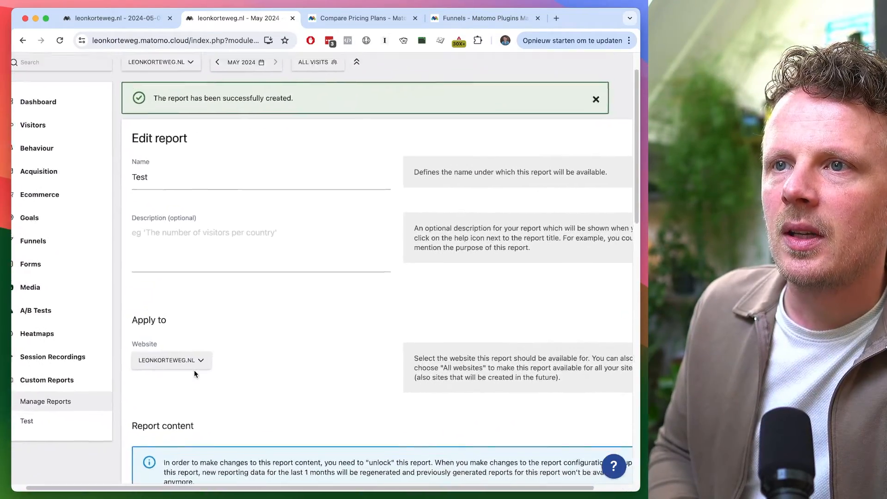
pyautogui.click(68, 462)
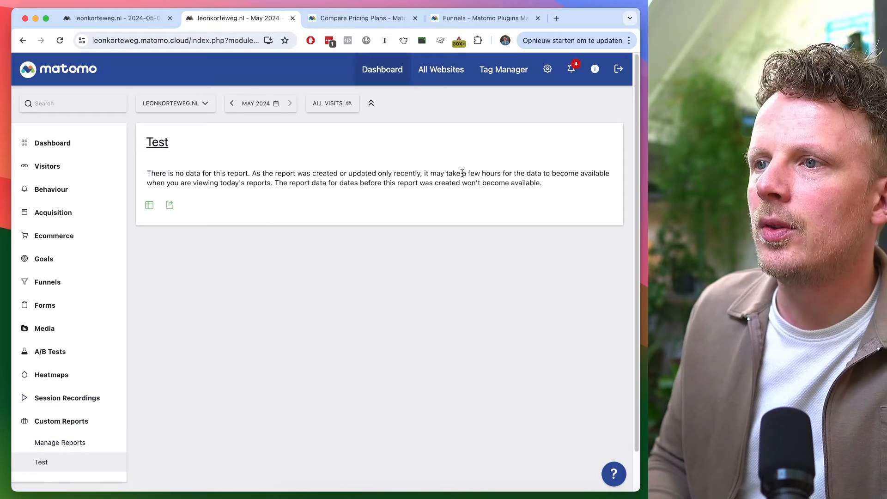
# Search the pricing comparison page for custom to find the Custom Reports add-on price
pyautogui.moveTo(501, 181); pyautogui.dragTo(508, 183)
pyautogui.click(424, 221)
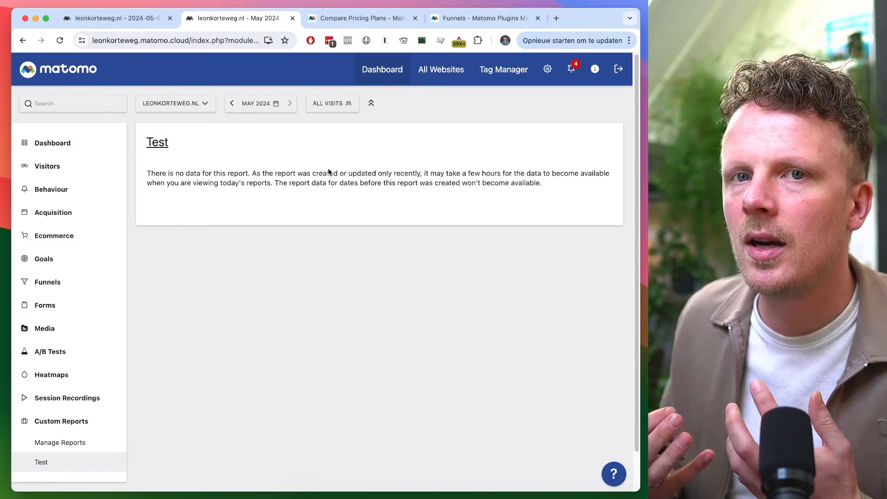
pyautogui.click(139, 18)
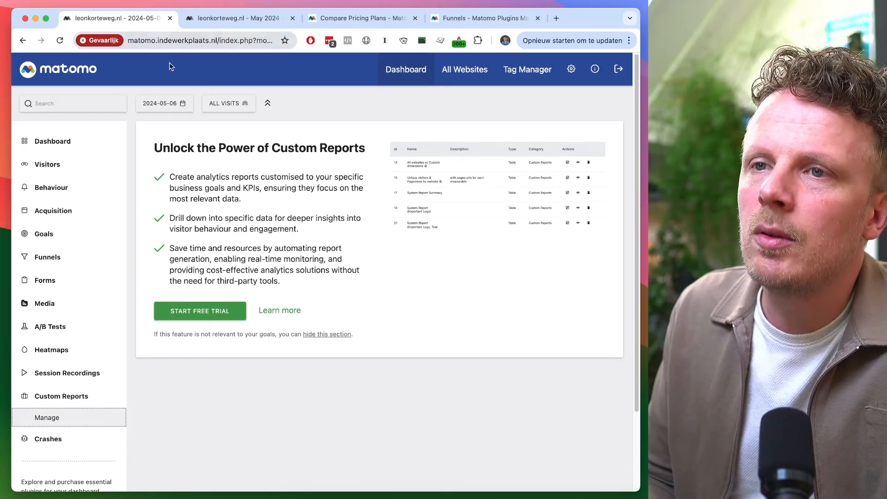
pyautogui.hotkey('ctrl', 'Tab')
pyautogui.hotkey('ctrl', 'Tab')
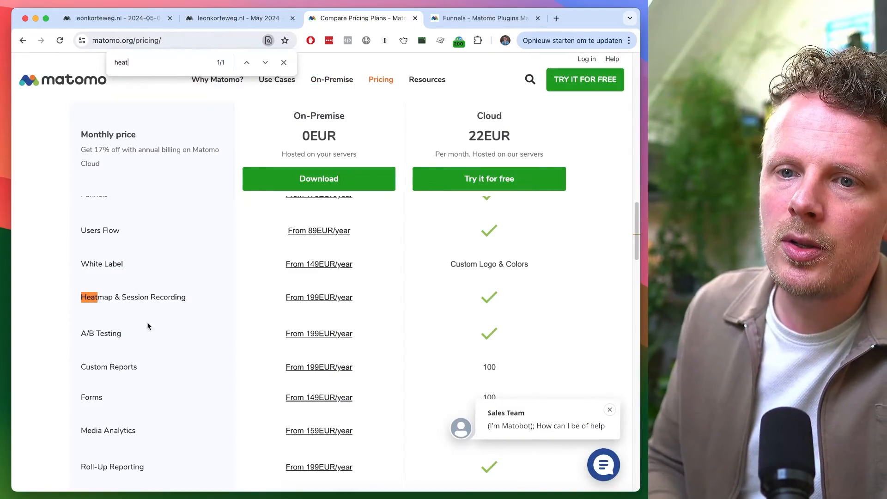
pyautogui.scroll(-10, 148, 326)
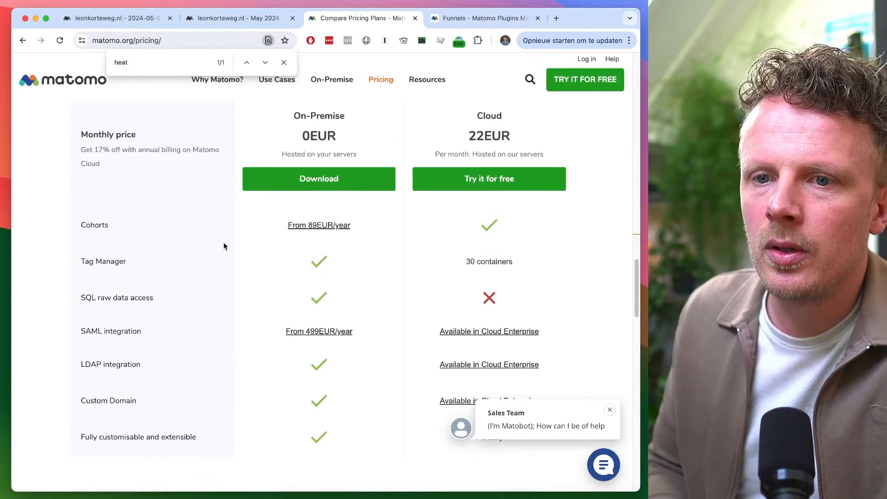
pyautogui.write('custom')
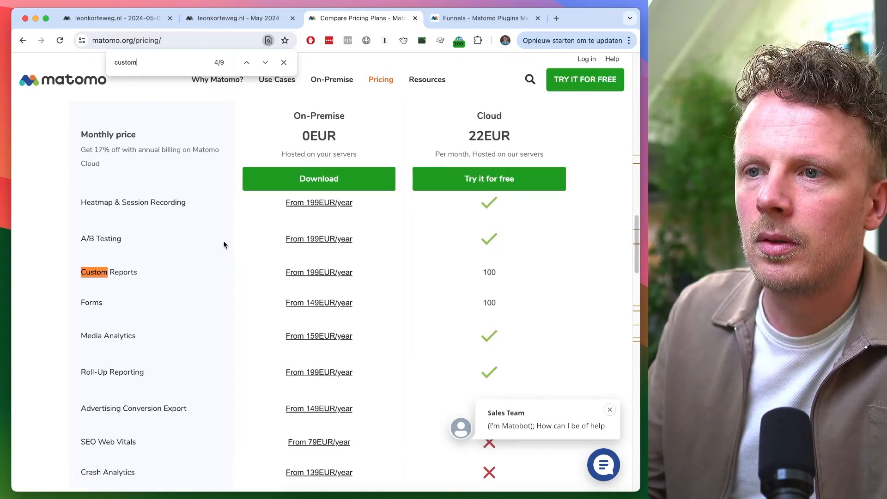
# Review the add-on prices in the pricing table, comparing them with the self-hosted instance's features
pyautogui.click(119, 18)
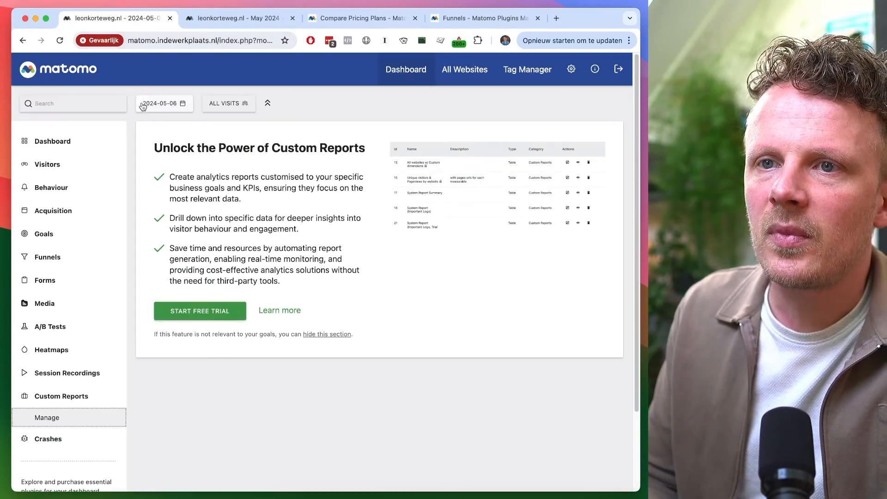
pyautogui.click(352, 27)
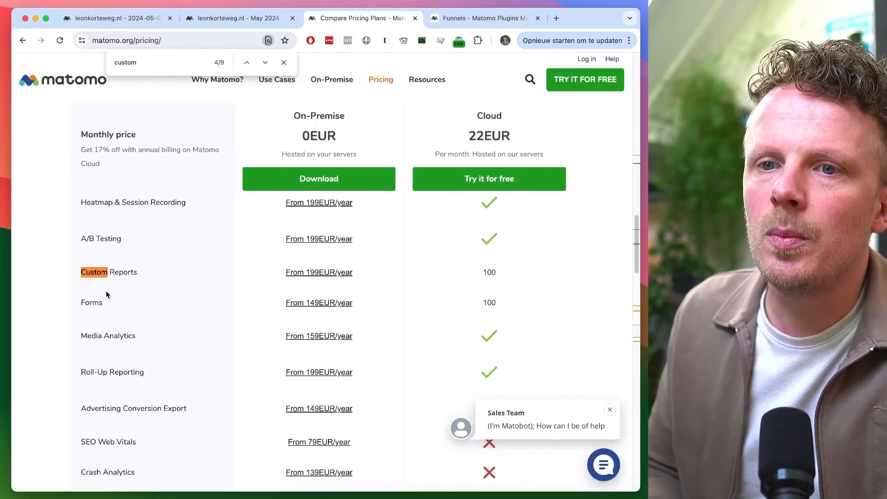
pyautogui.scroll(-5, 111, 277)
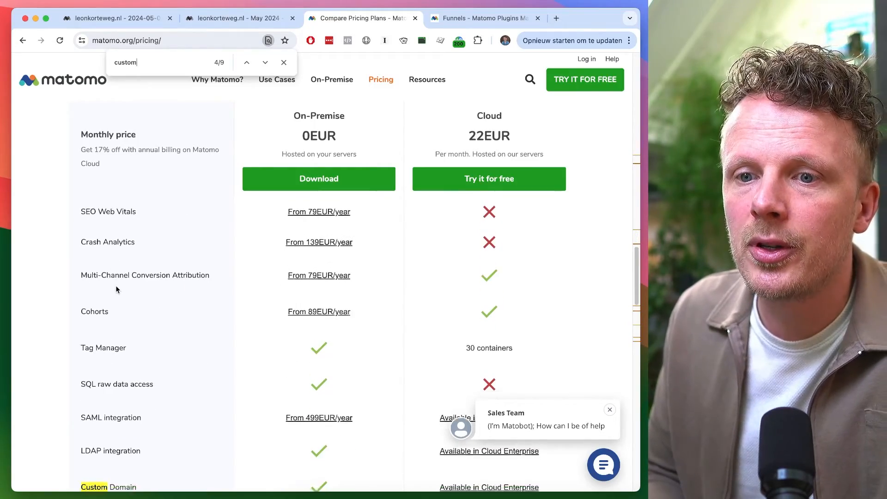
pyautogui.scroll(1, 118, 291)
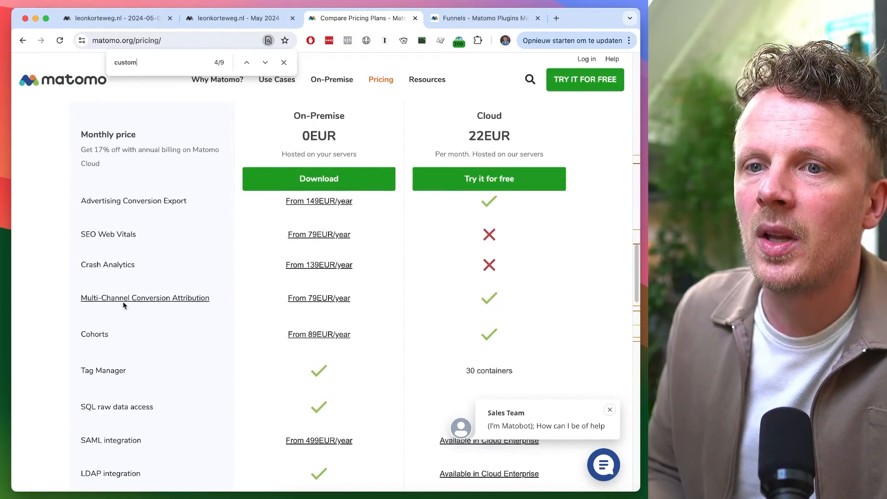
pyautogui.click(95, 333)
pyautogui.click(24, 41)
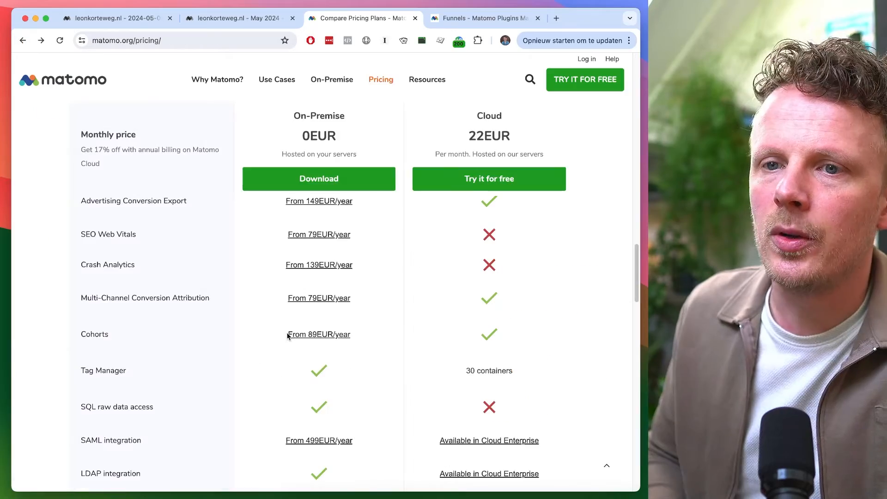
pyautogui.scroll(2, 212, 303)
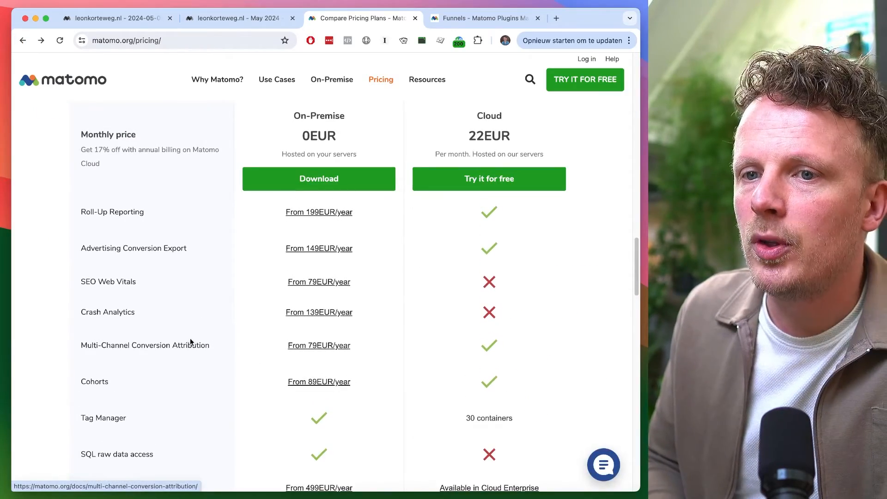
pyautogui.scroll(1, 211, 287)
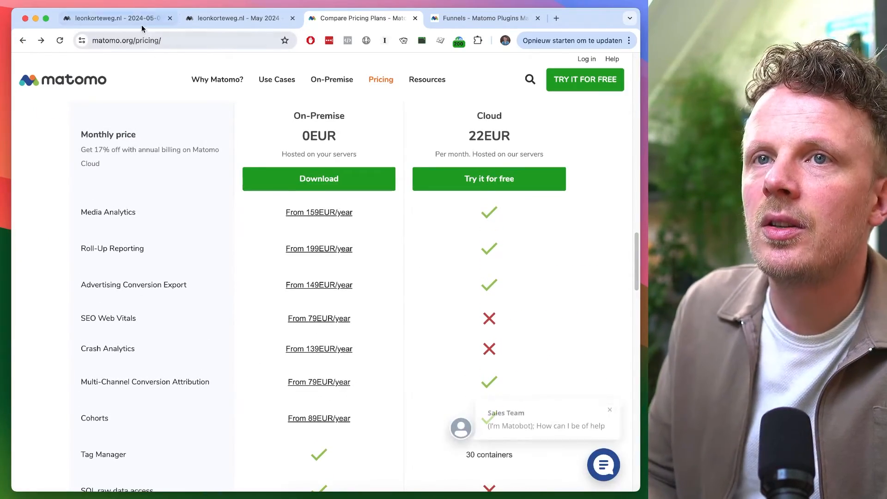
pyautogui.click(137, 18)
pyautogui.click(339, 17)
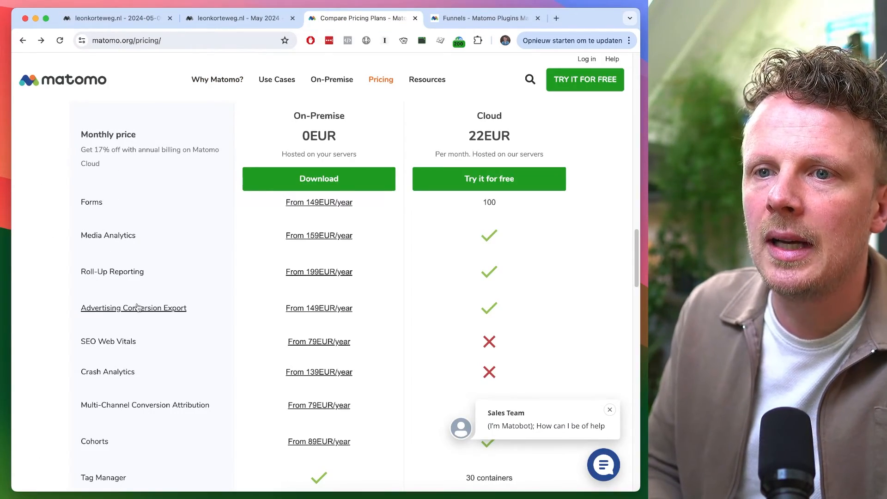
pyautogui.scroll(1, 160, 274)
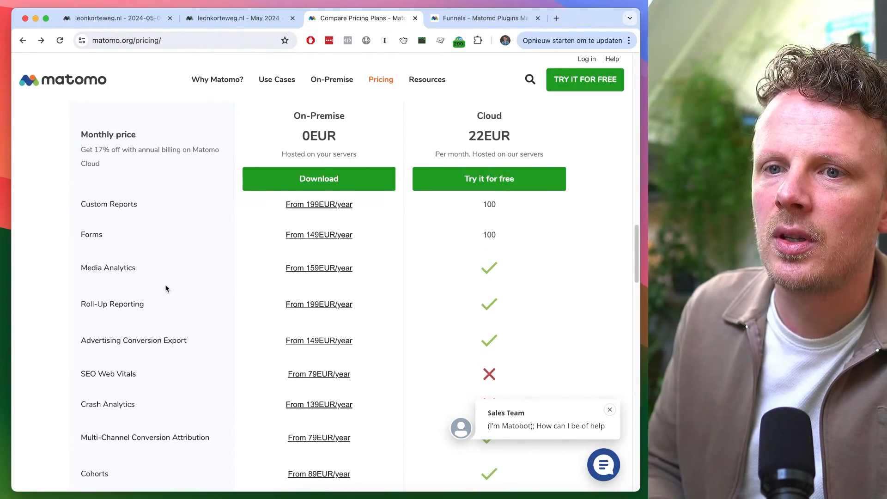
pyautogui.scroll(6, 147, 286)
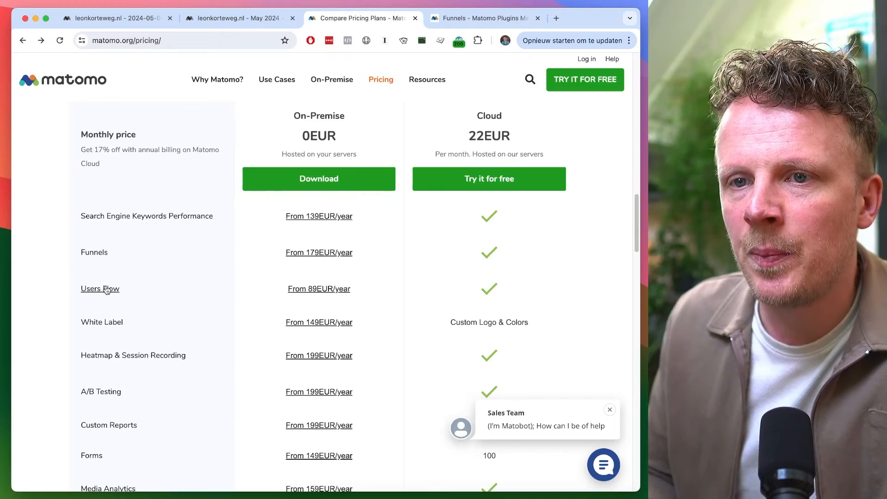
pyautogui.scroll(4, 147, 282)
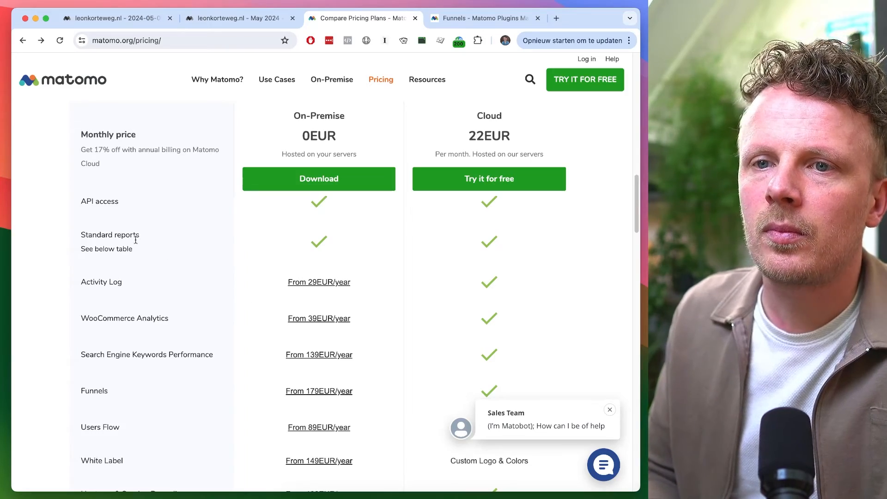
pyautogui.tripleClick(99, 280)
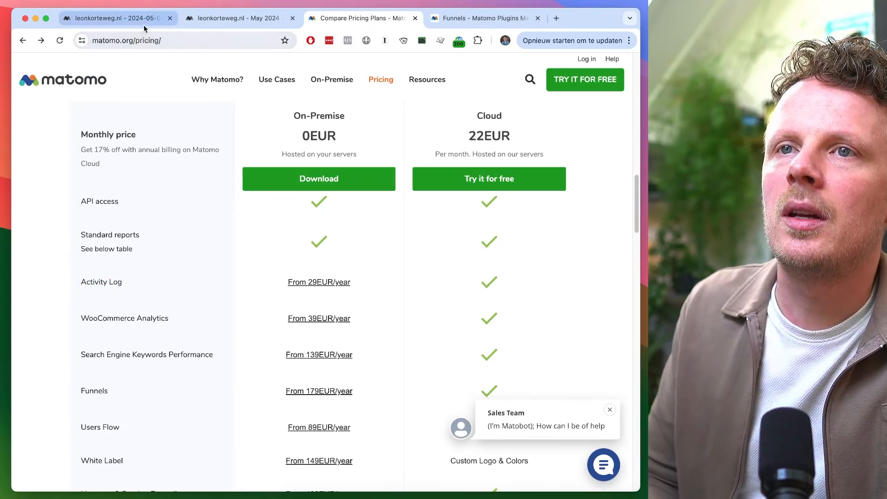
pyautogui.click(137, 22)
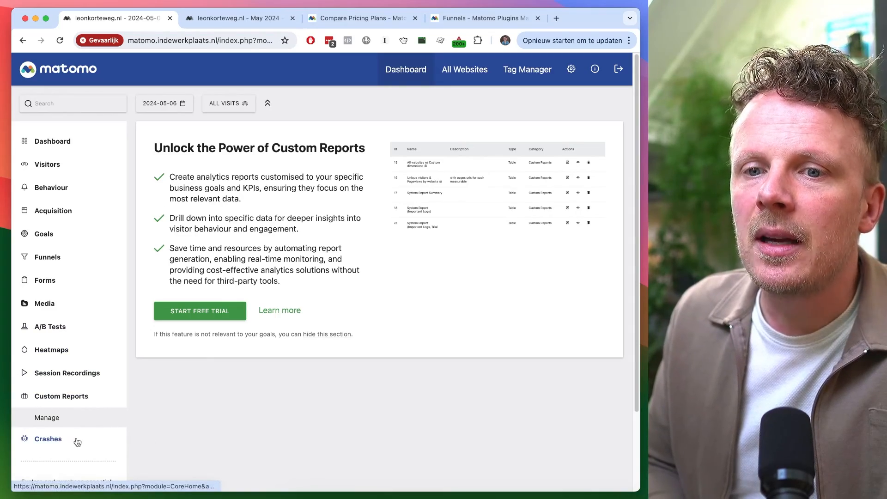
# Open the Crashes promo page in the self-hosted instance and hide that section
pyautogui.click(74, 441)
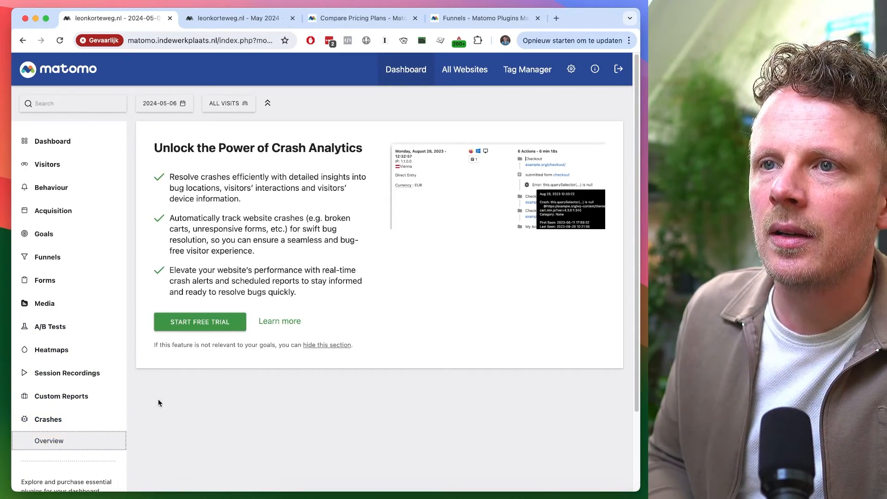
pyautogui.moveTo(154, 144); pyautogui.dragTo(326, 139)
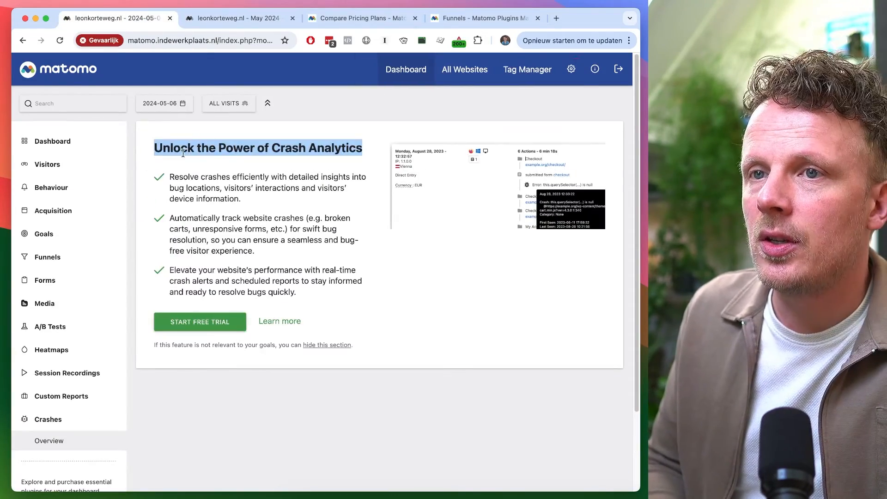
pyautogui.moveTo(155, 148); pyautogui.dragTo(309, 163)
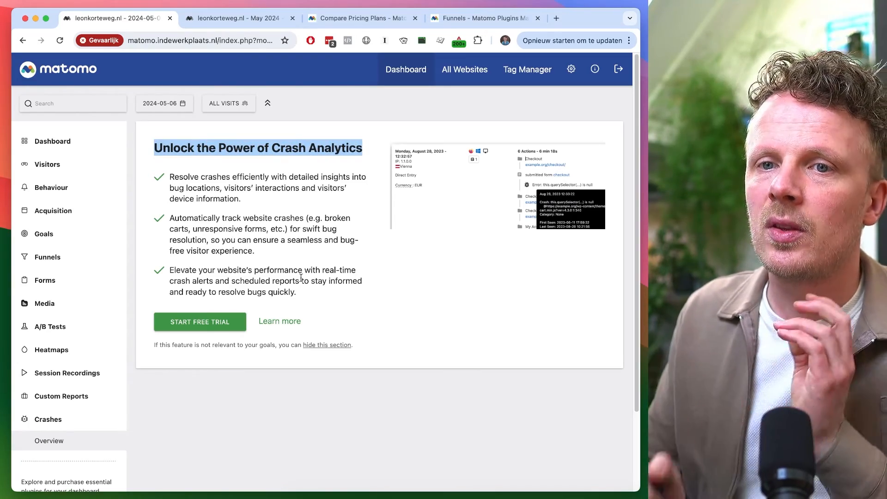
pyautogui.click(257, 188)
pyautogui.click(337, 346)
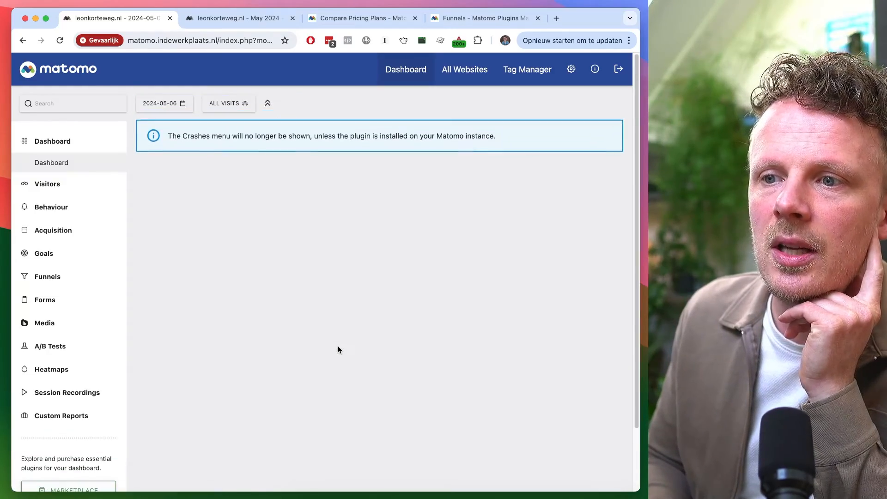
# Open the Session Recordings promo page in the self-hosted instance and hide that section
pyautogui.click(86, 417)
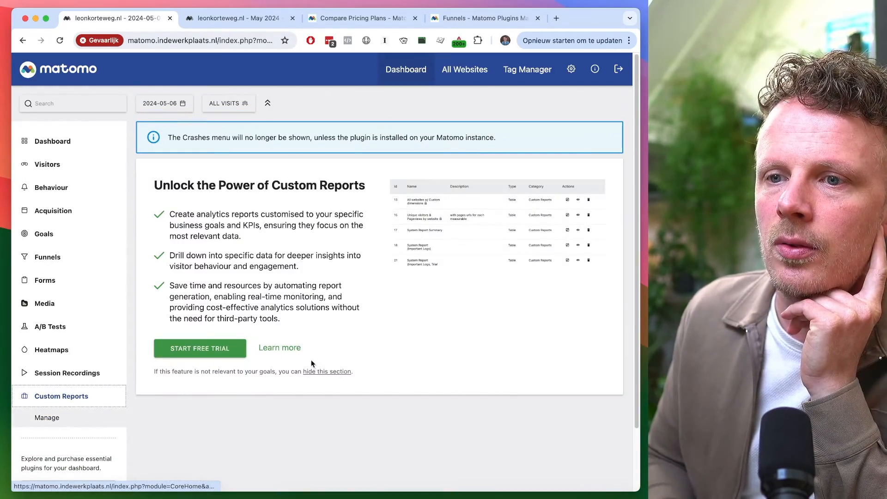
pyautogui.click(99, 374)
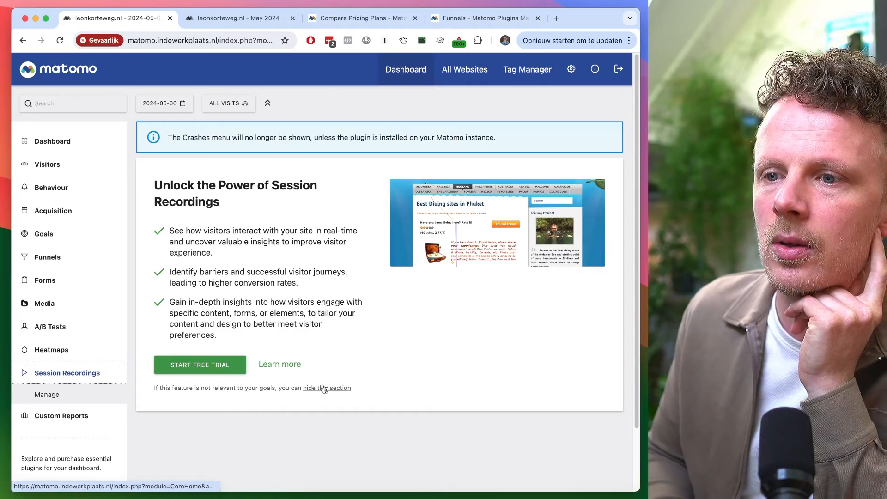
pyautogui.click(325, 390)
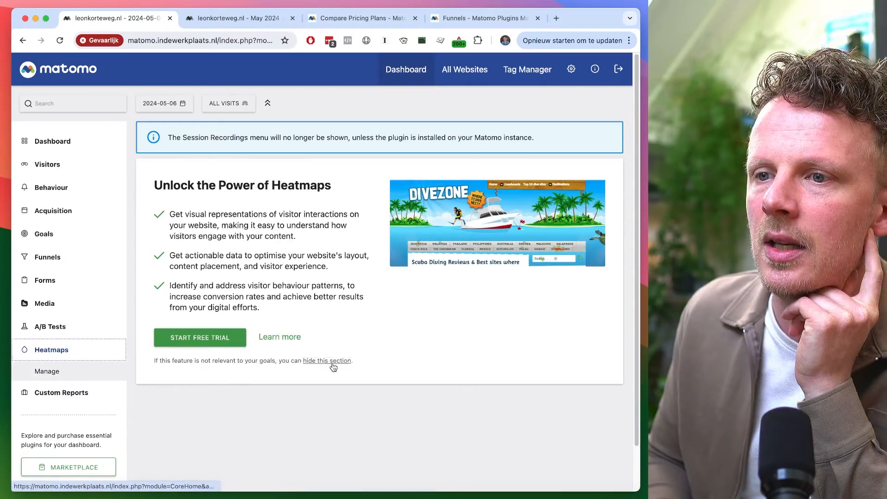
# Hide the promo sections for Heatmaps, A/B Tests, Media and Forms in the self-hosted instance
pyautogui.click(333, 362)
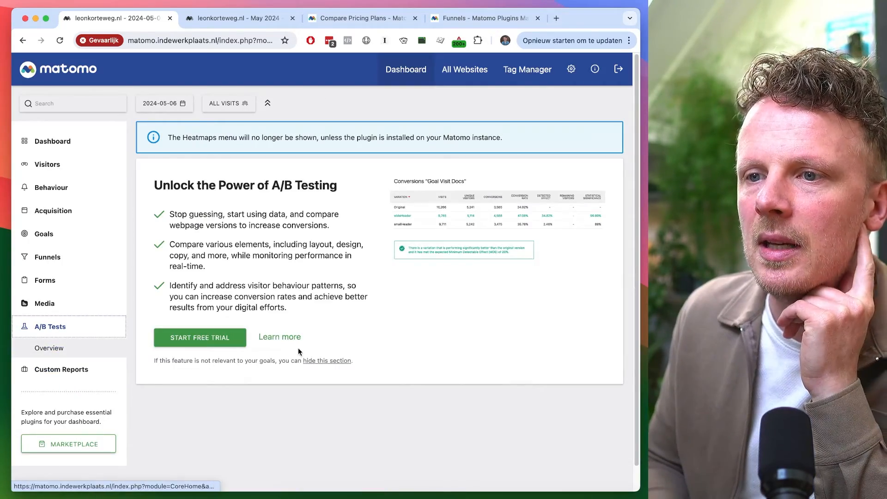
pyautogui.click(324, 361)
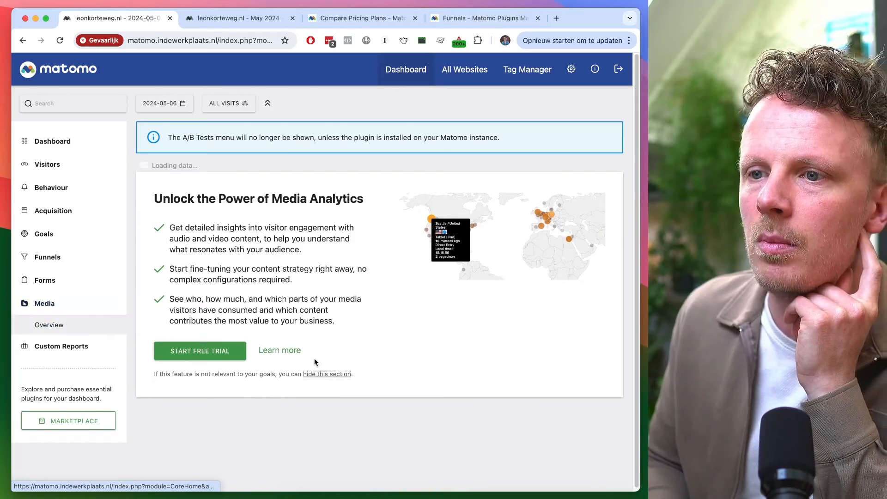
pyautogui.click(326, 374)
pyautogui.click(89, 303)
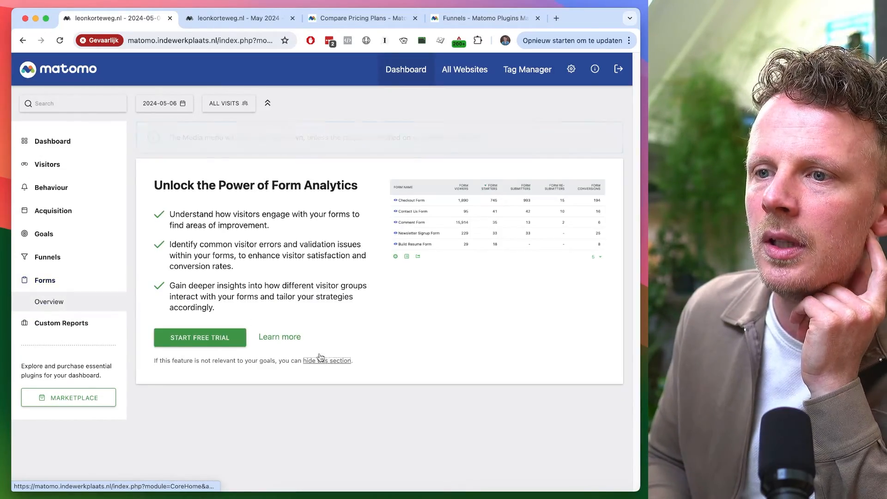
pyautogui.click(321, 323)
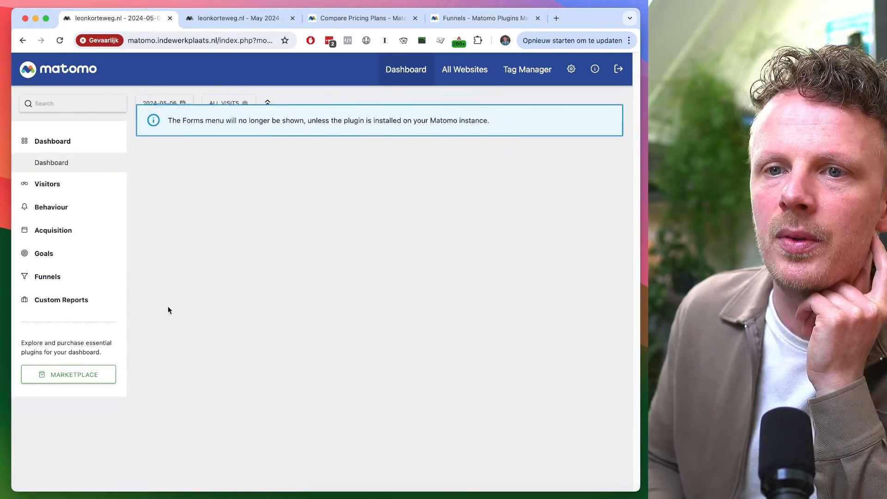
# Browse the Funnels and Custom Reports promo pages and expand the Goals menu section
pyautogui.click(91, 278)
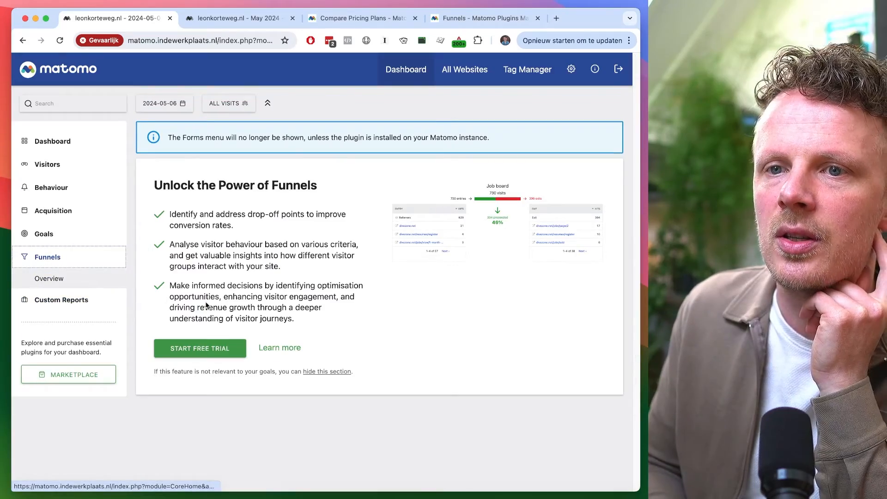
pyautogui.click(75, 237)
pyautogui.click(71, 319)
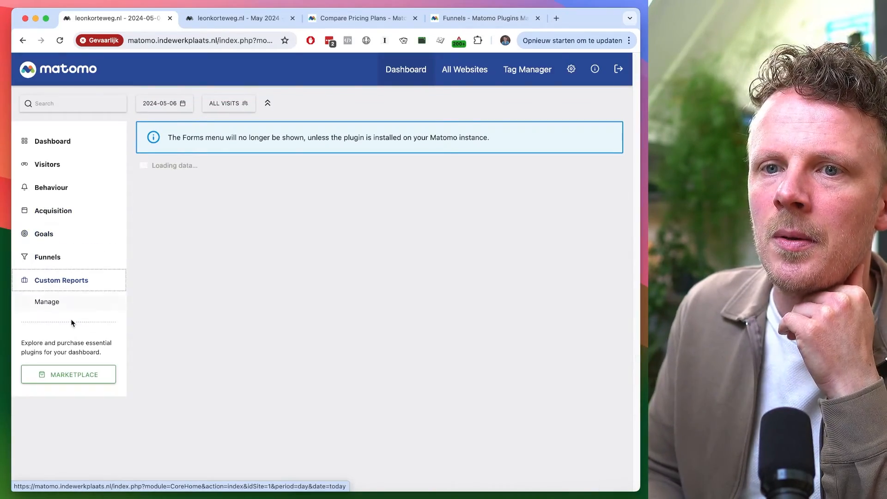
pyautogui.click(78, 234)
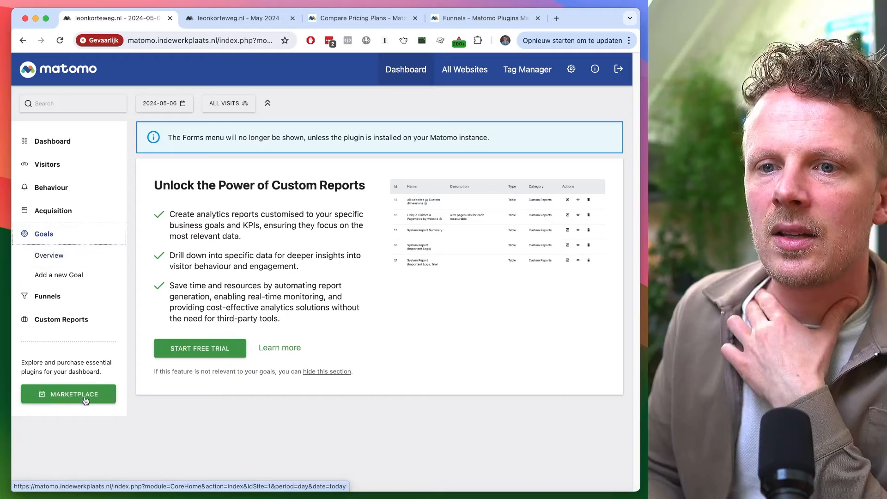